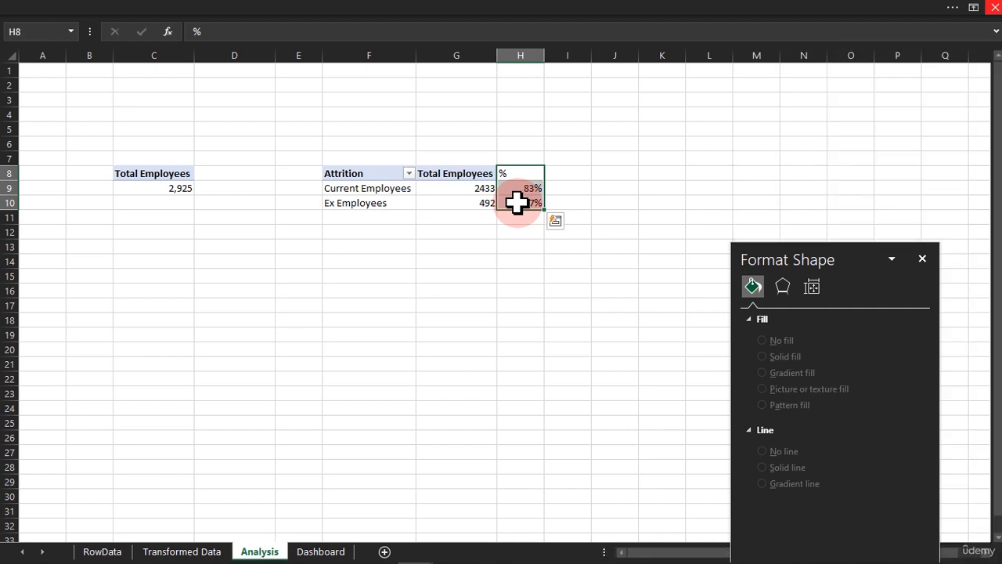
- Insert a doughnut chart based on the Attrition pivot table on the Analysis sheet
left_click_drag(459, 173, 398, 190)
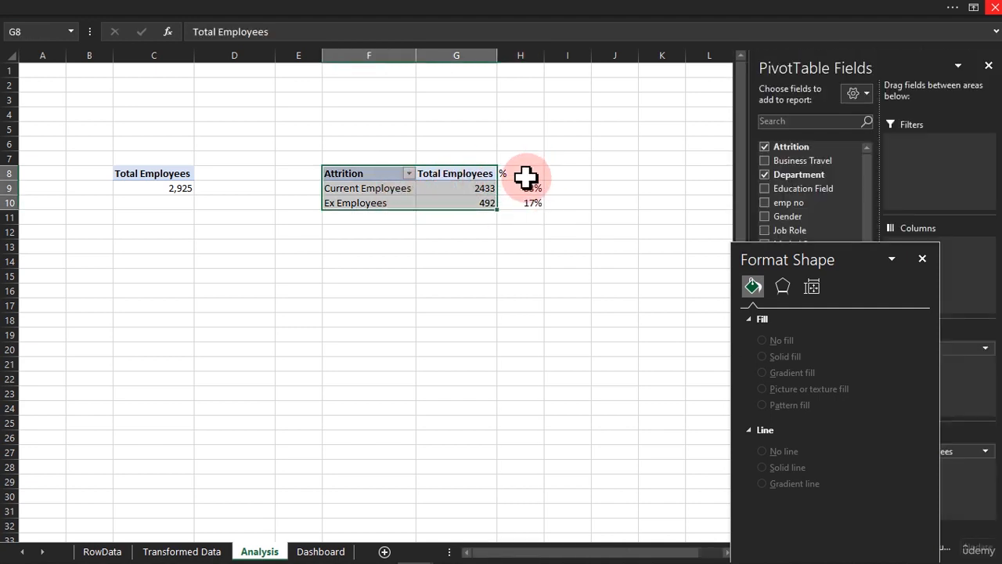
left_click_drag(525, 175, 524, 197)
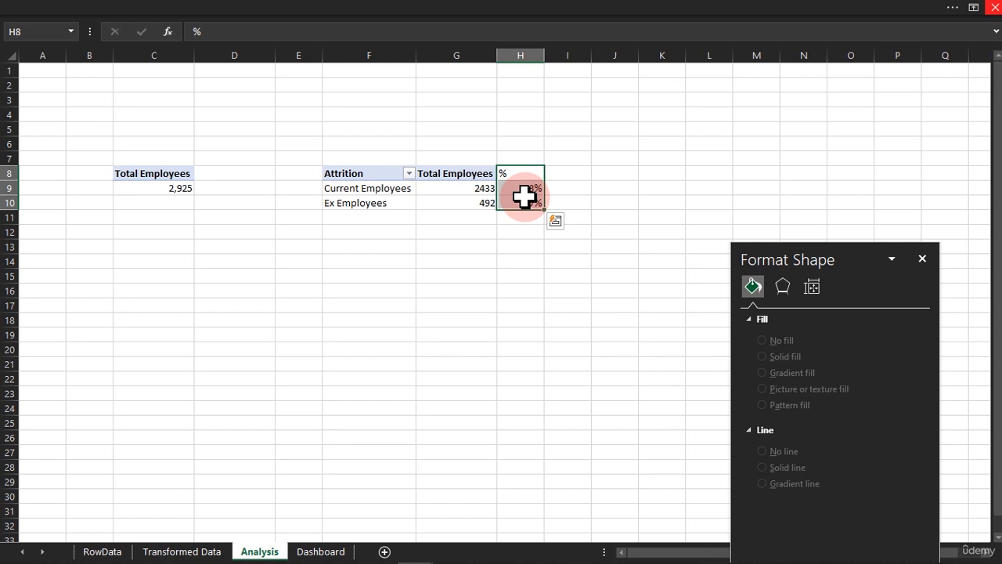
left_click(394, 191)
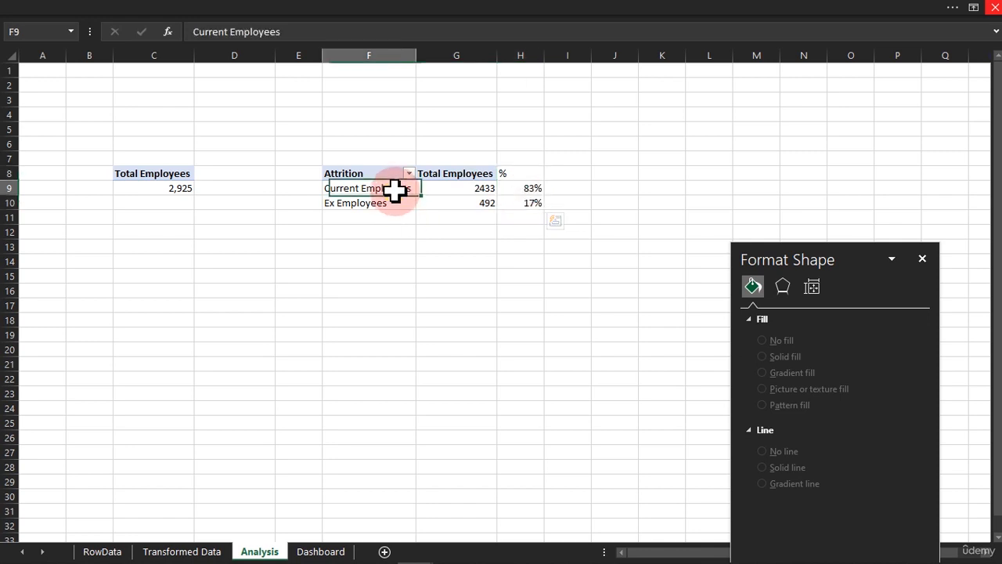
left_click(370, 5)
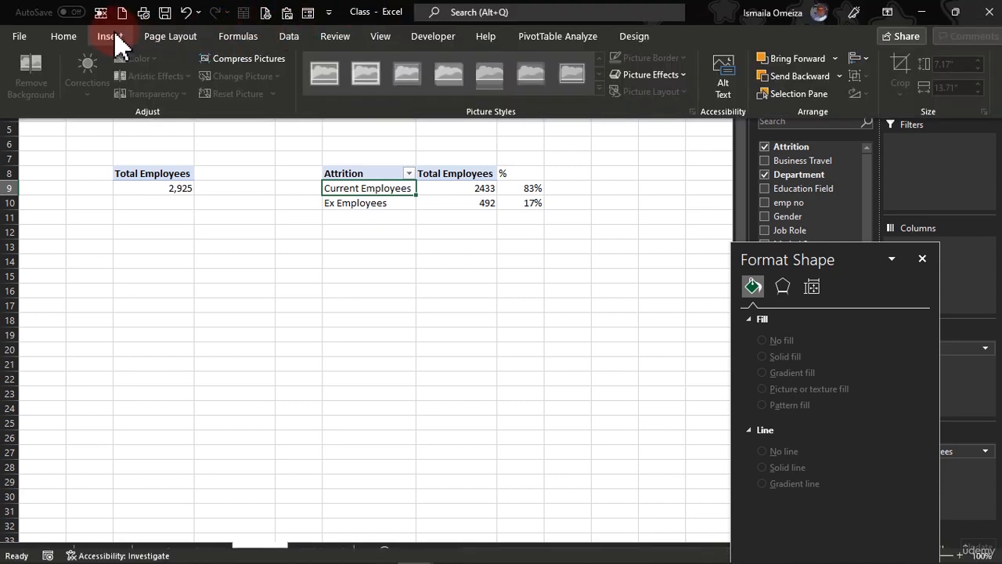
left_click(110, 36)
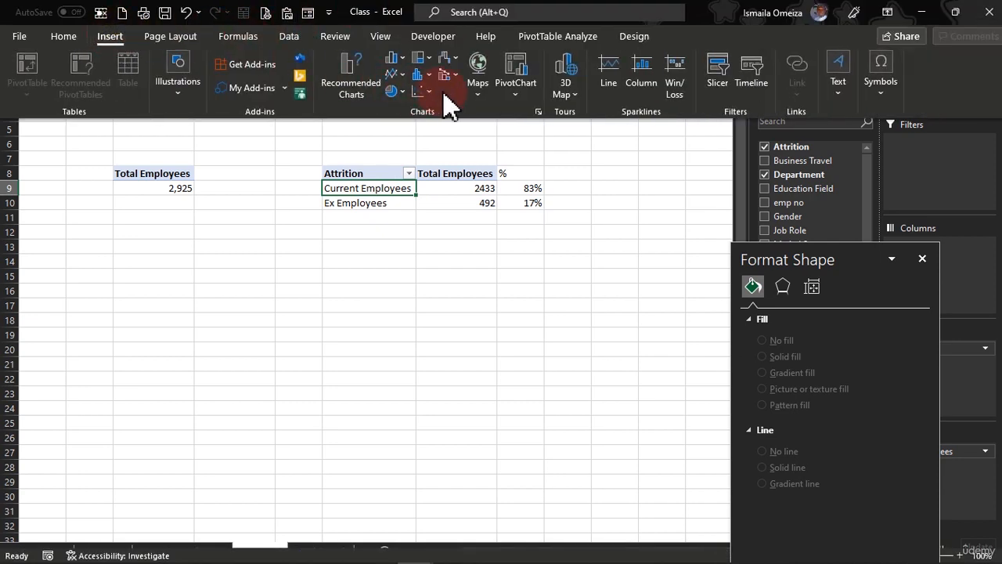
left_click(401, 93)
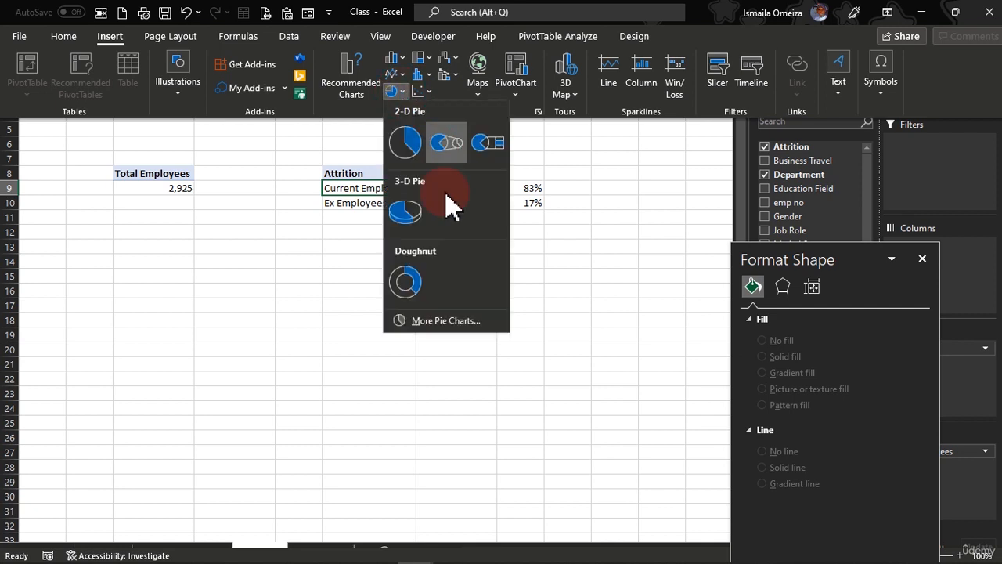
left_click(414, 283)
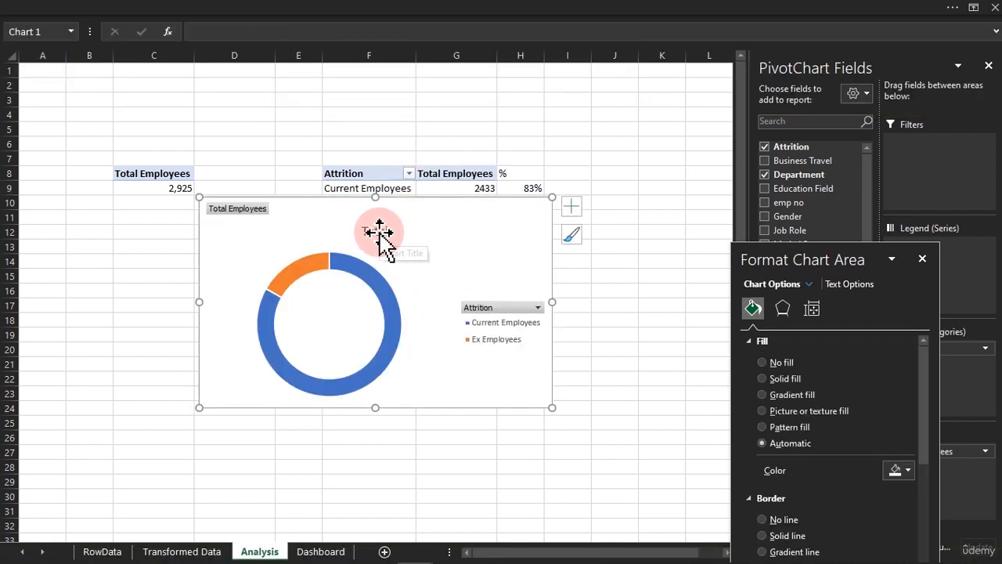
- Hide all field buttons on the doughnut chart and delete its legend and title
right_click(222, 209)
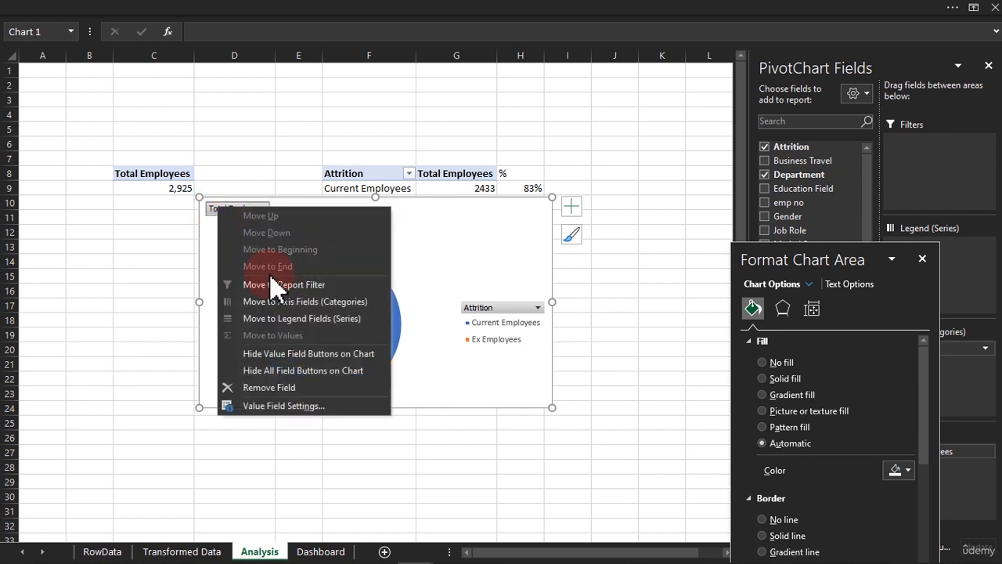
left_click(291, 370)
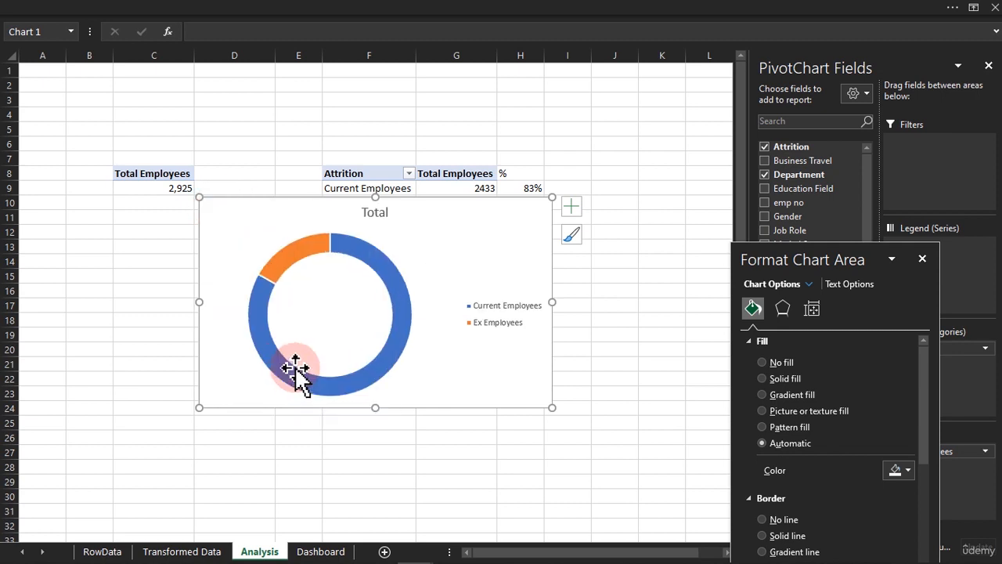
left_click(487, 310)
key("Delete")
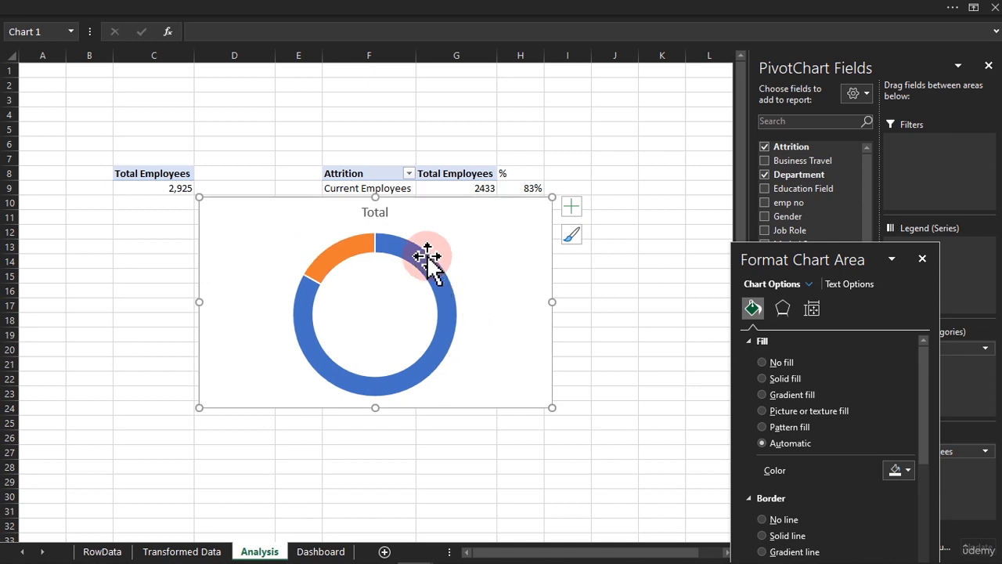
left_click(383, 214)
key("Delete")
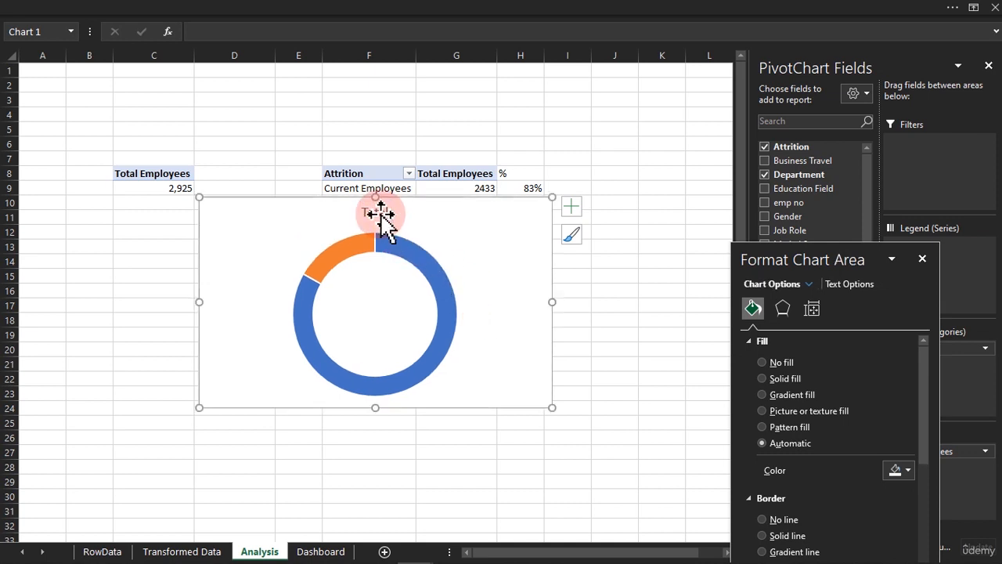
- Shrink the doughnut chart and move it from the Analysis sheet to the Dashboard sheet by cutting and pasting
left_click_drag(553, 197, 409, 269)
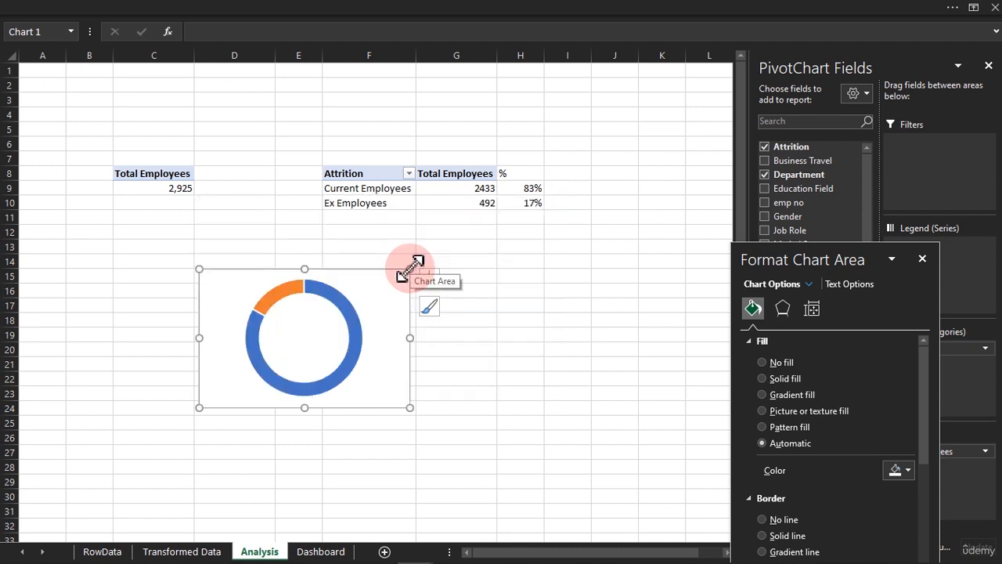
key("ctrl+x")
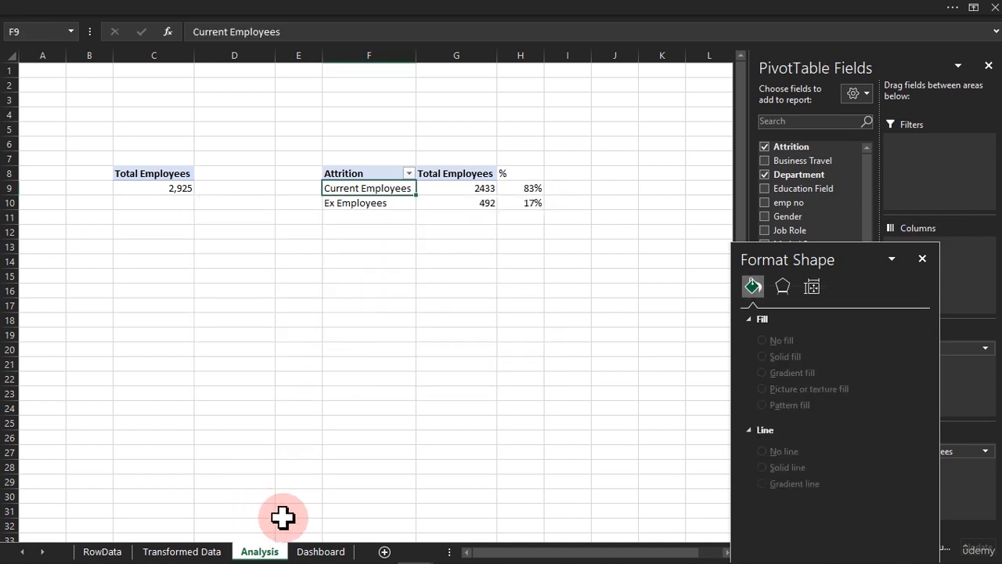
left_click(321, 551)
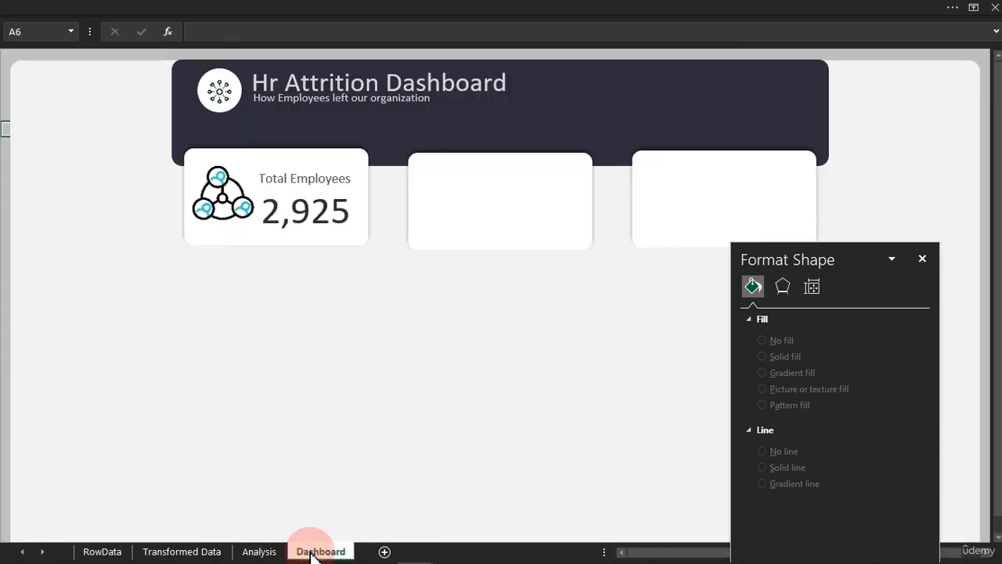
left_click(305, 323)
right_click(305, 323)
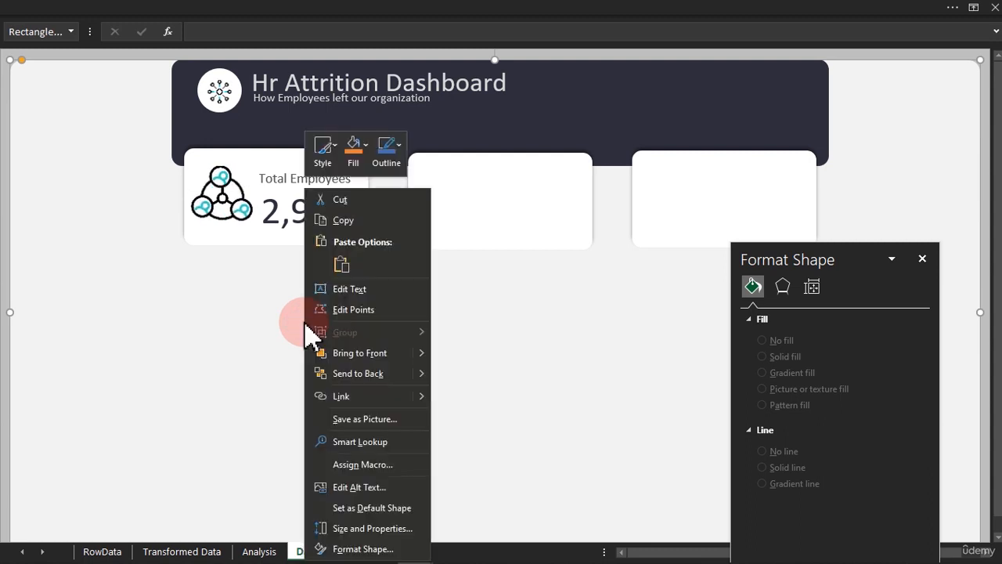
left_click(340, 265)
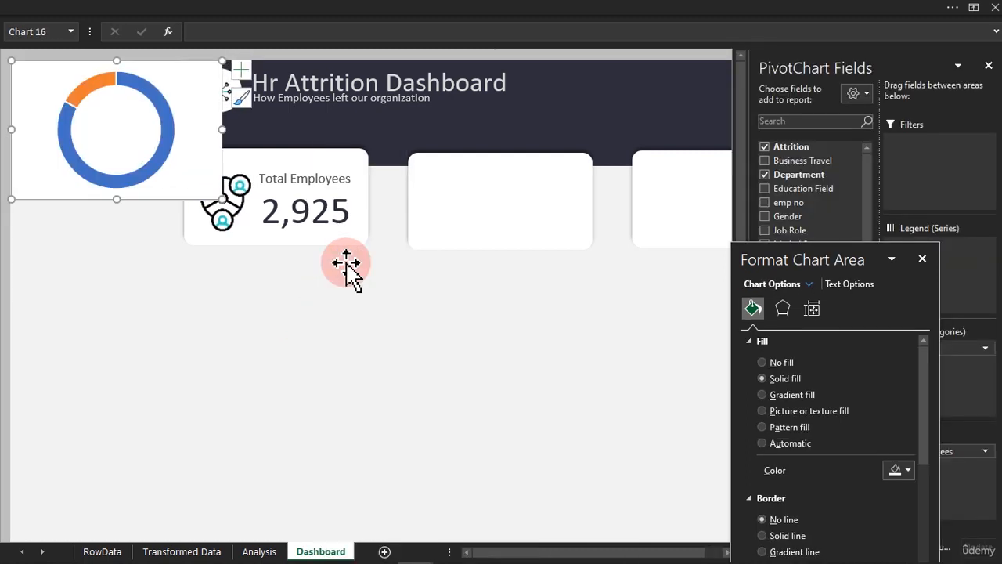
- Place the pasted chart in the empty area below the cards and give its chart area no fill and no border line
left_click_drag(71, 71, 364, 297)
left_click(762, 361)
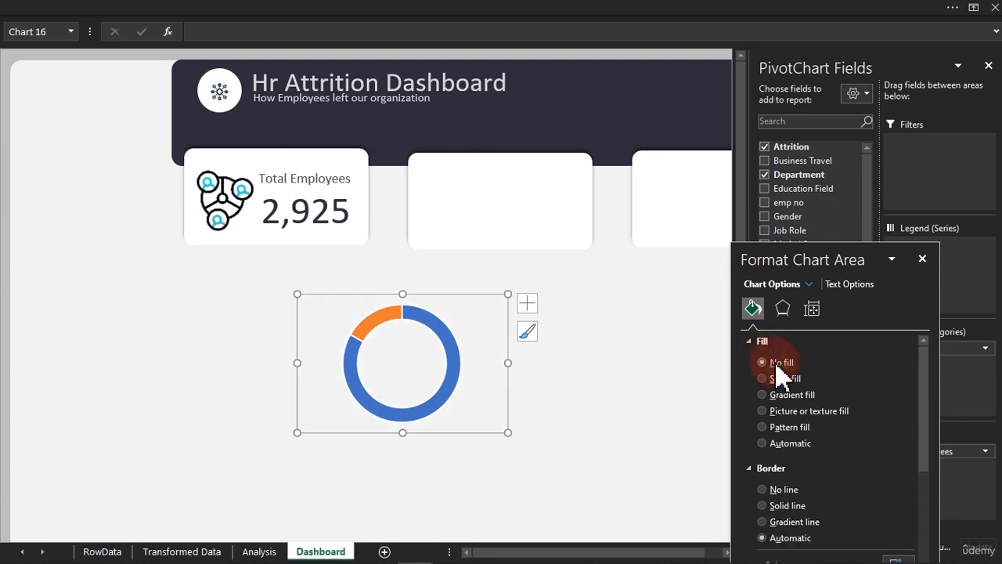
left_click(770, 490)
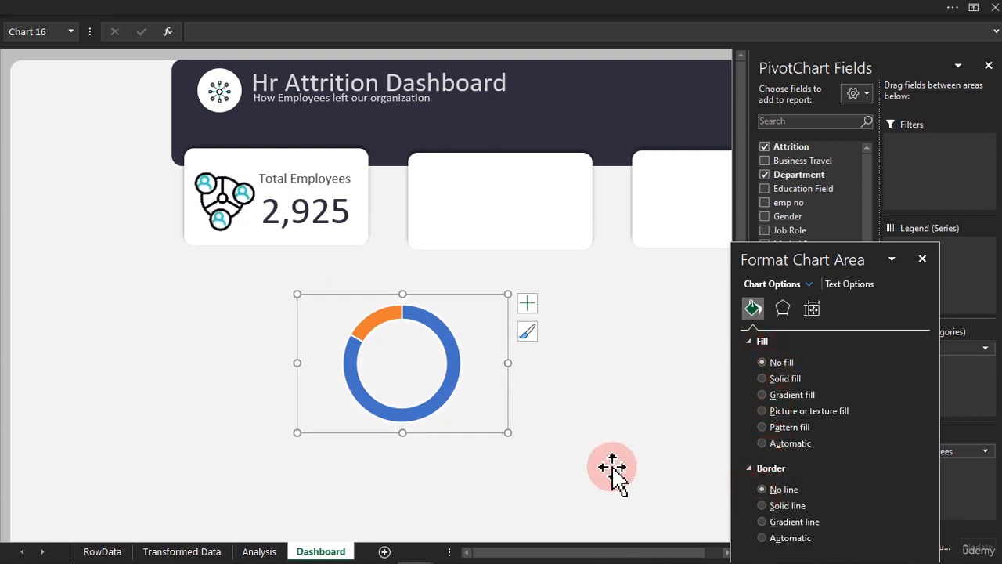
- Shrink the doughnut chart to fit the left part of the middle card and set its ring's border to no line
left_click_drag(502, 430, 415, 402)
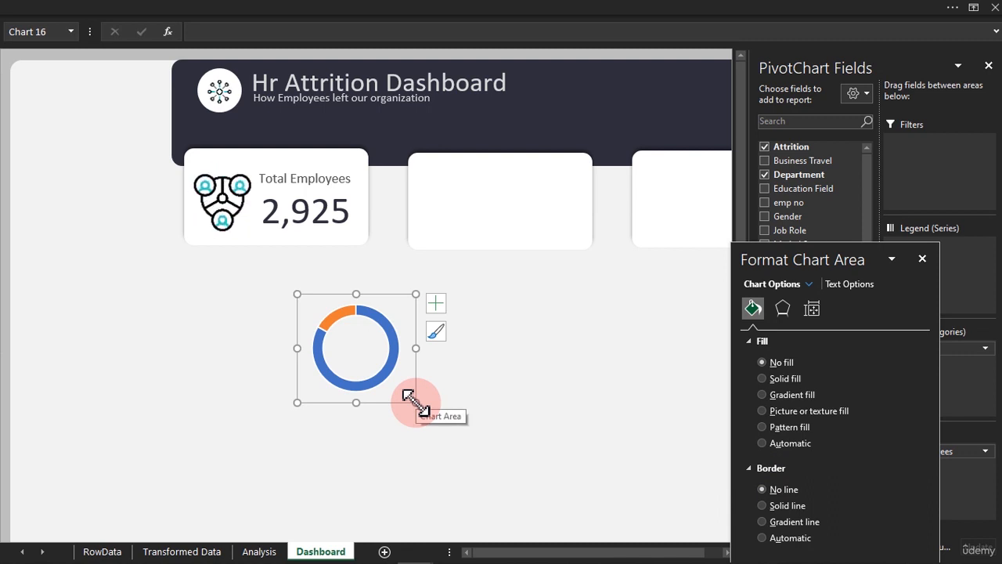
left_click_drag(844, 75, 1001, 79)
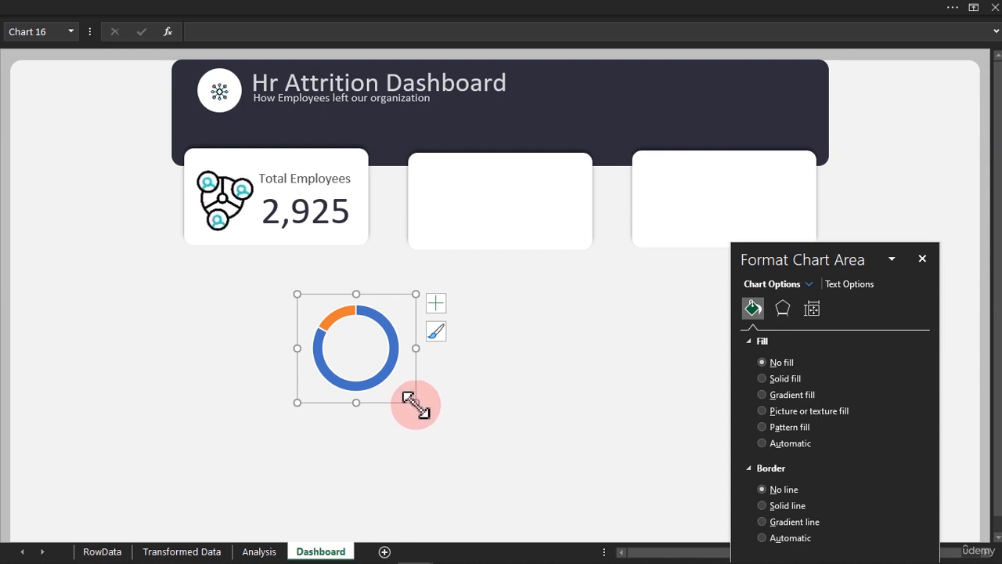
left_click_drag(415, 403, 491, 254)
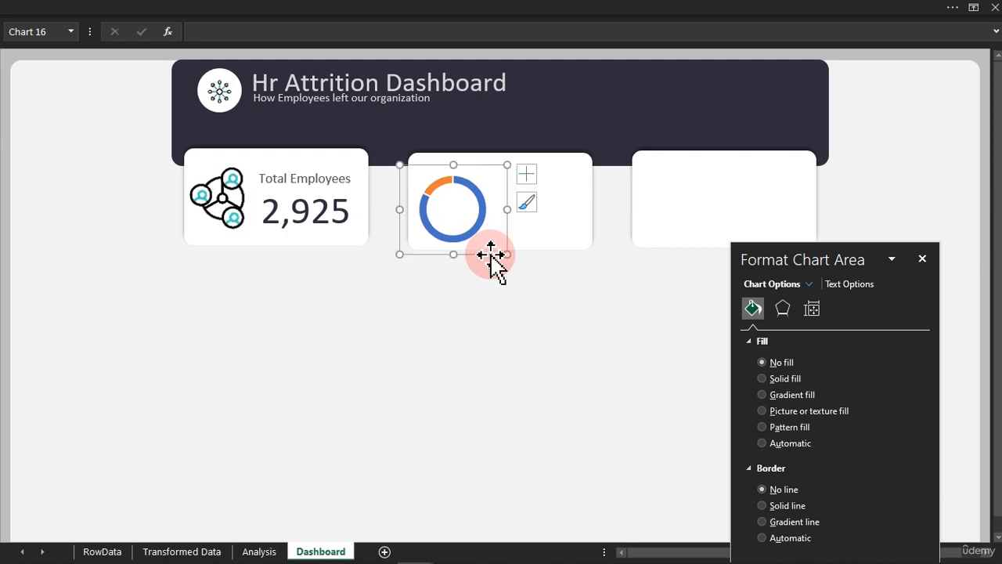
left_click(480, 199)
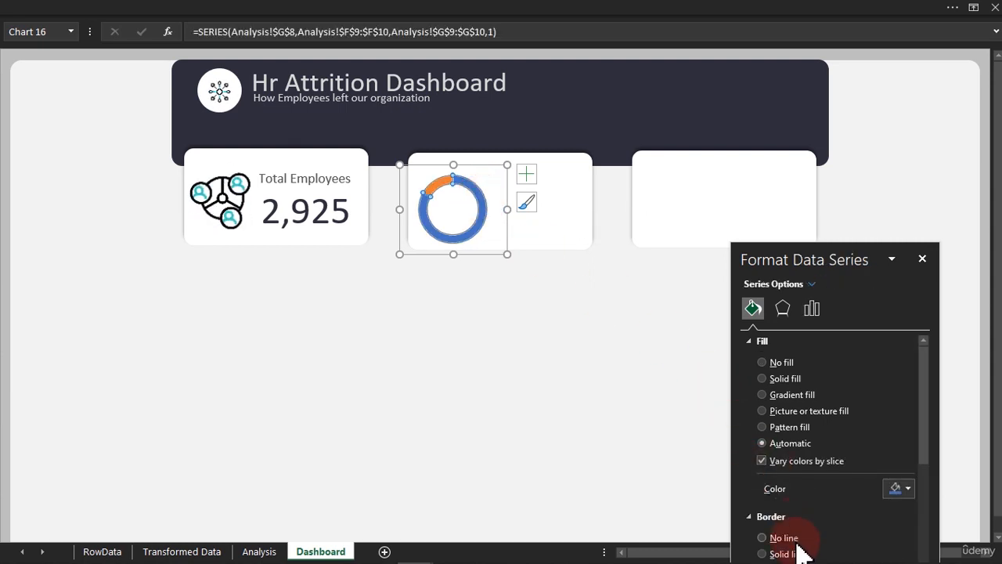
left_click(773, 539)
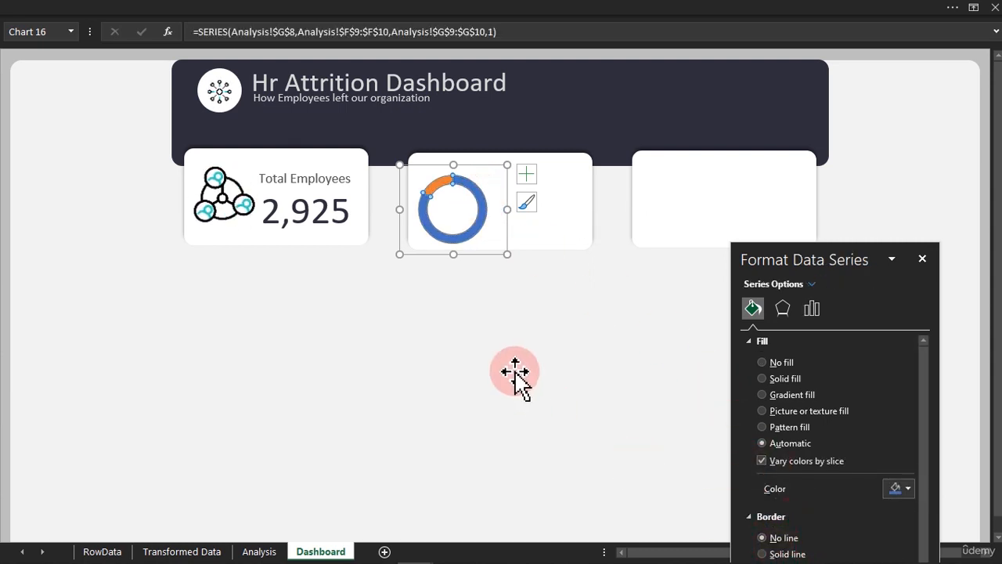
- Duplicate the doughnut chart and place the copy on the left part of the third card
left_click(437, 251)
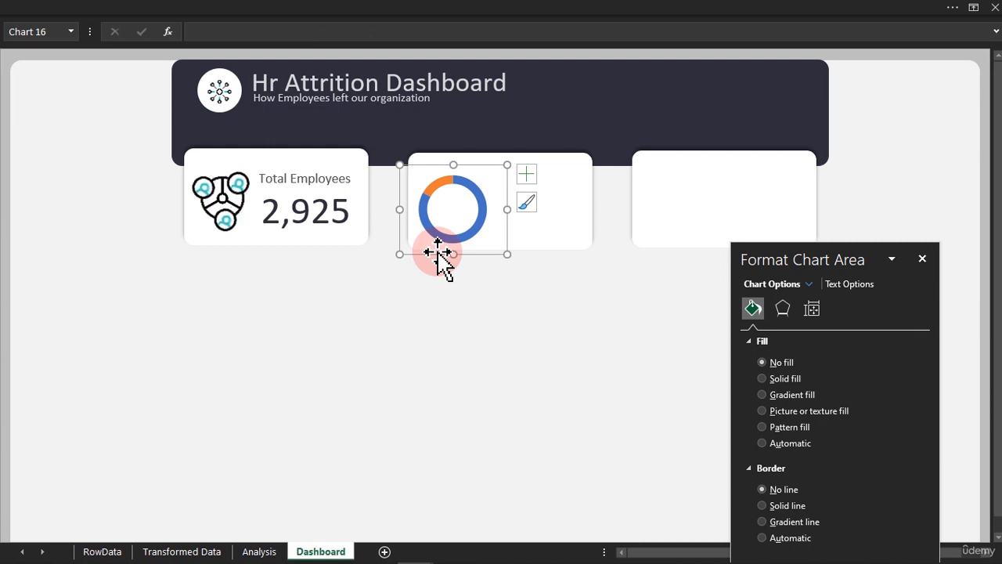
key("ctrl+c")
key("ctrl+v")
left_click_drag(434, 266, 649, 253)
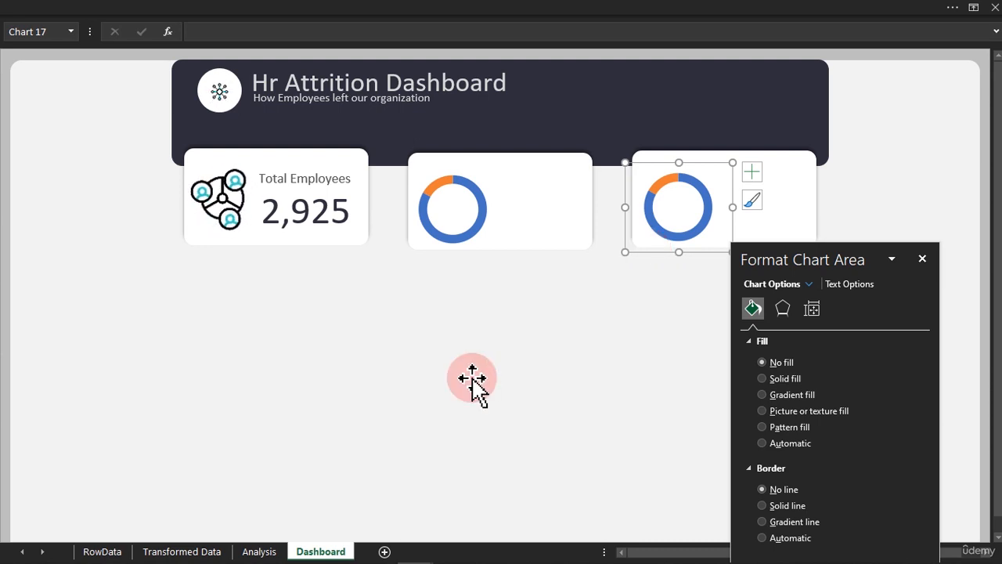
- Fill the orange ex-employees slice of the middle card's doughnut with the custom colour #EE2868
left_click(458, 187)
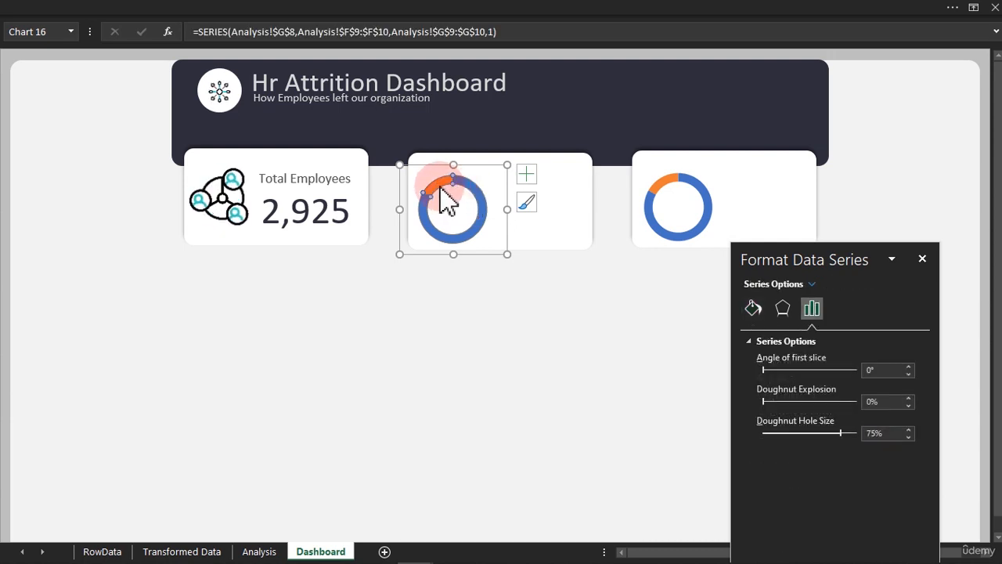
left_click(440, 190)
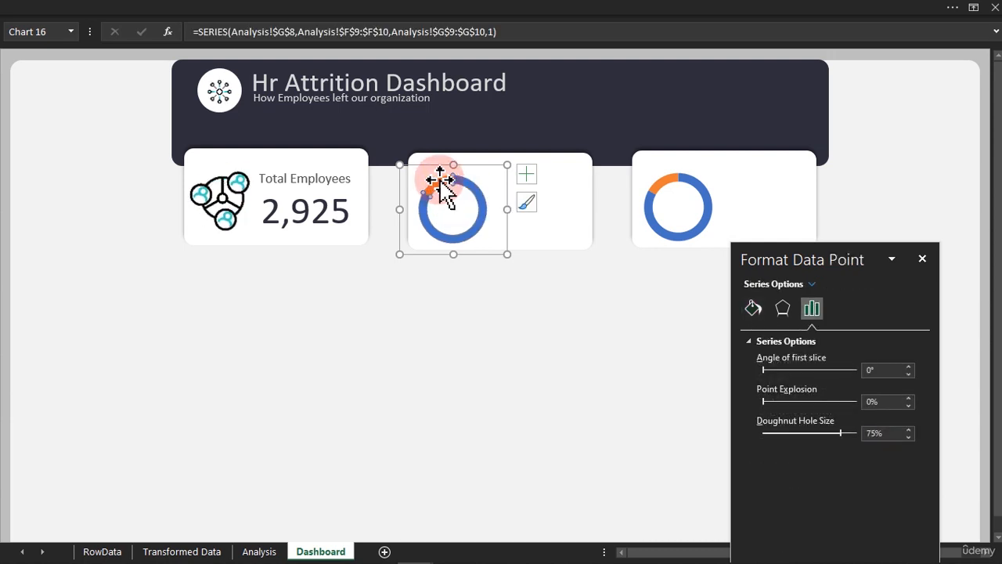
left_click_drag(814, 257, 640, 105)
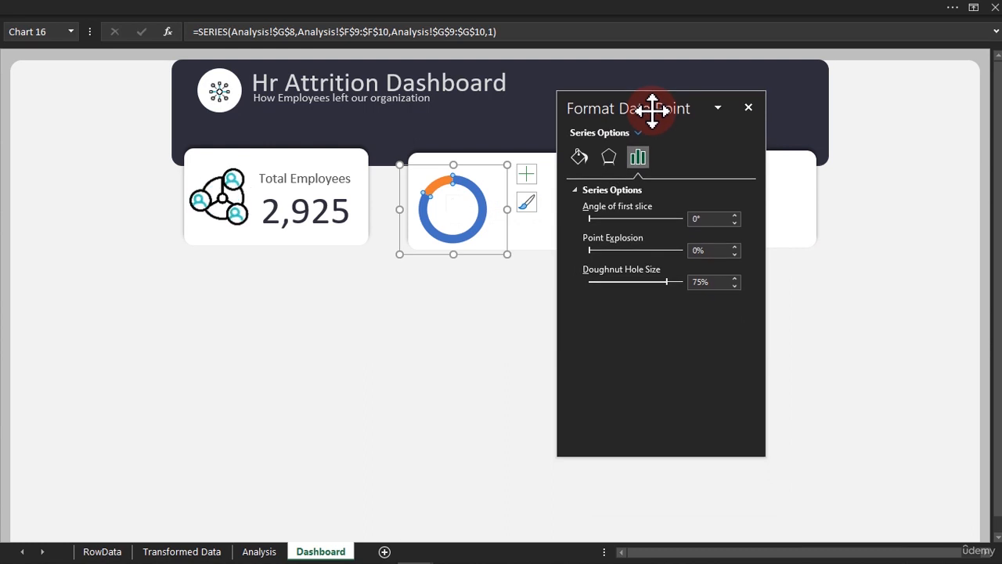
left_click(580, 158)
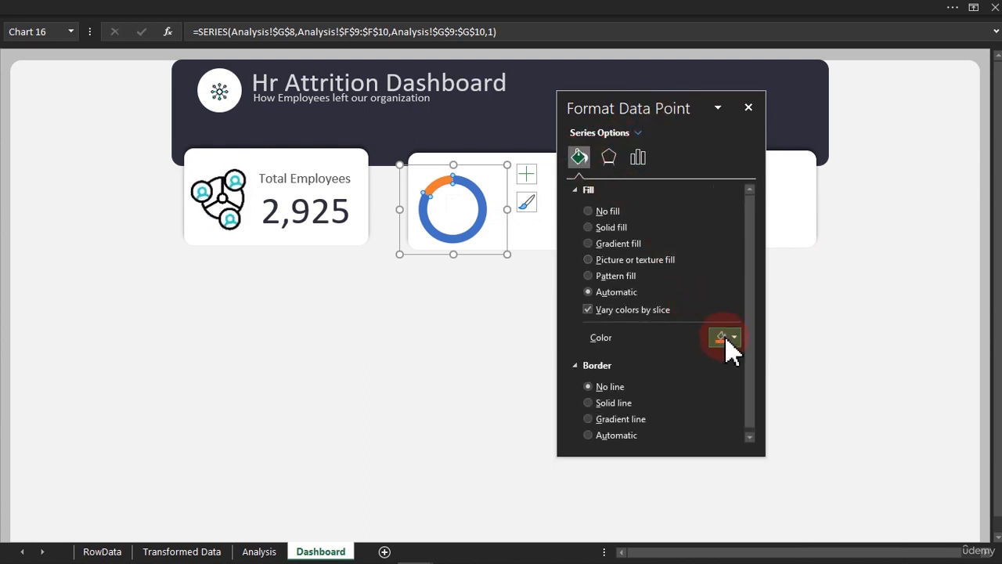
left_click(480, 219)
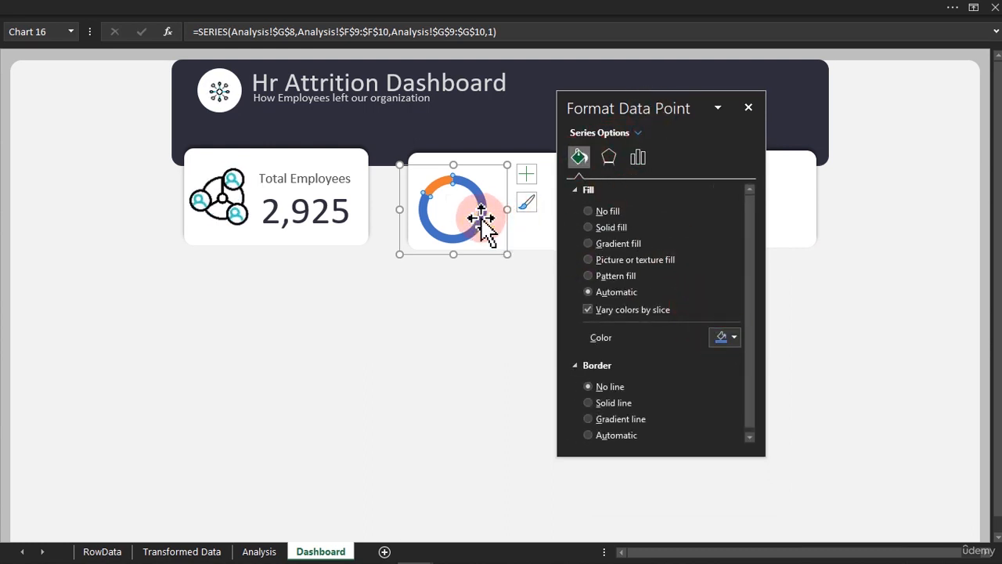
left_click(723, 335)
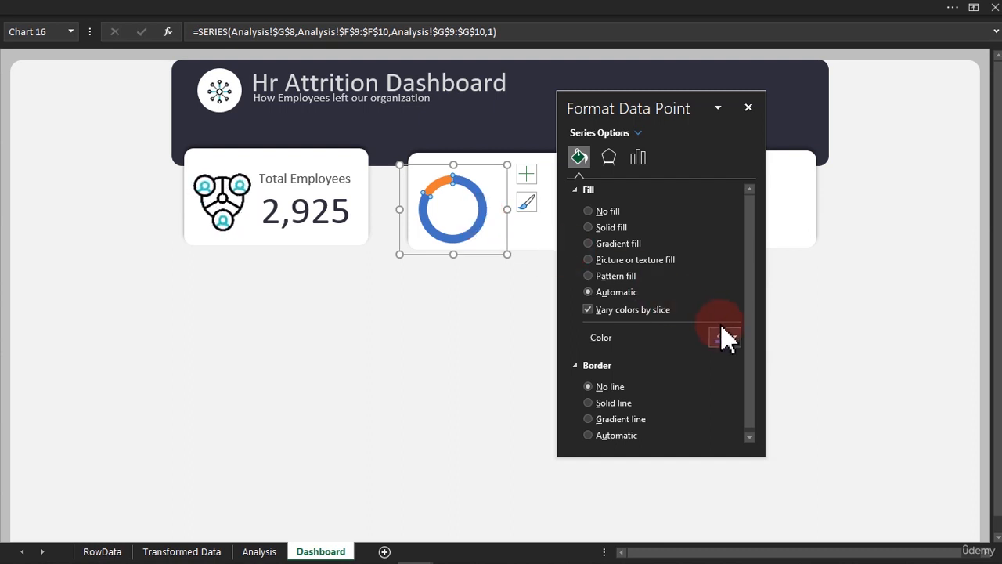
left_click(443, 183)
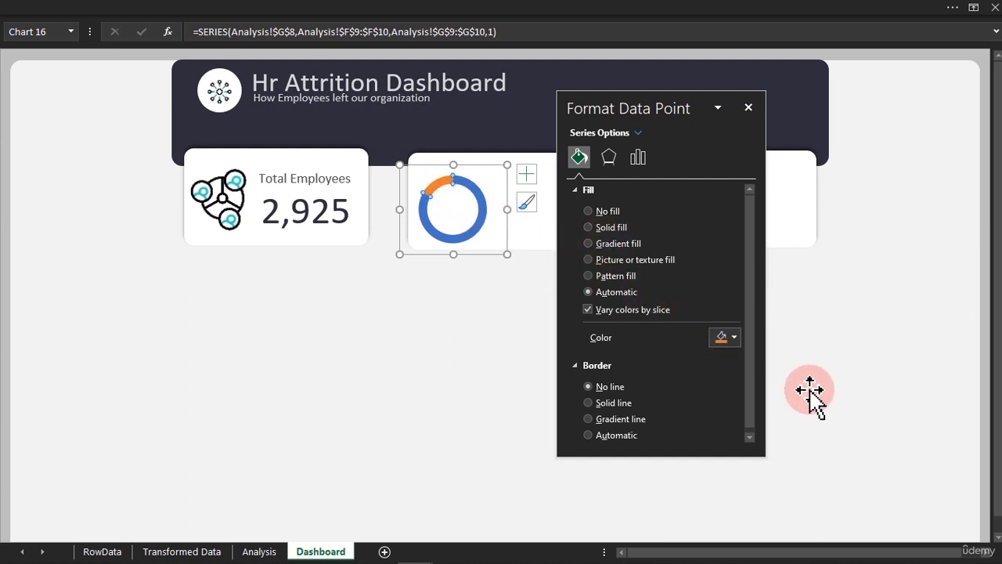
left_click(724, 338)
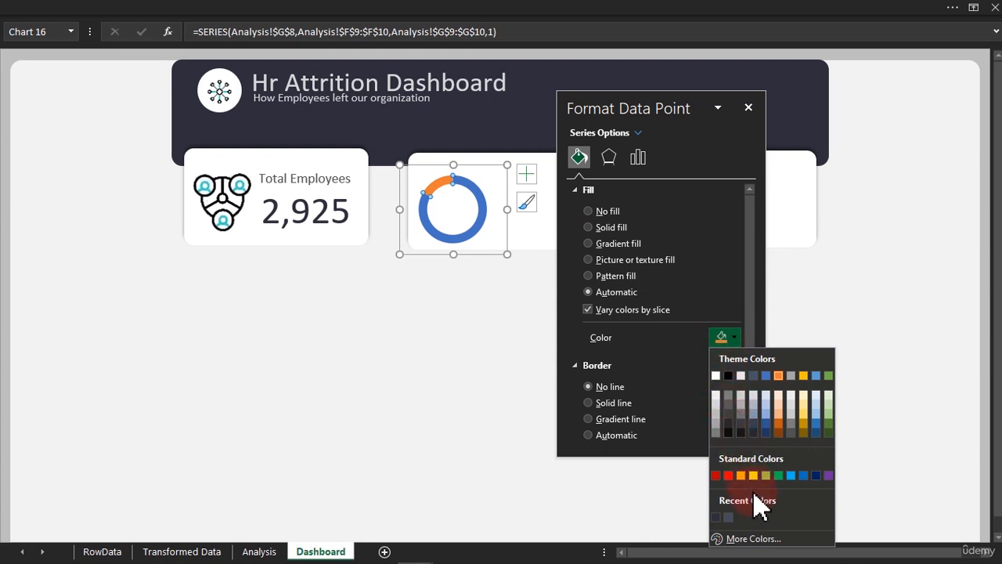
left_click(754, 538)
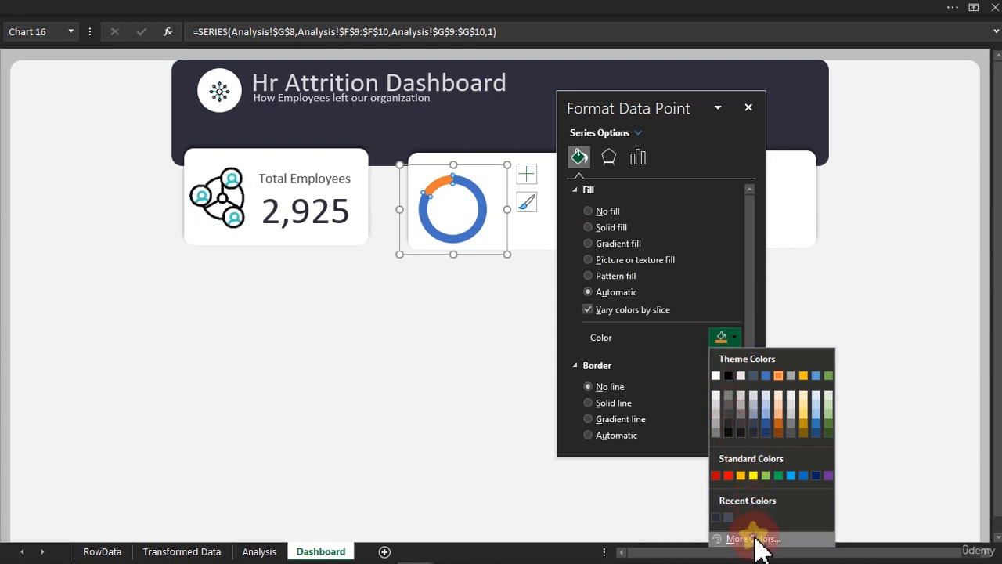
left_click(447, 286)
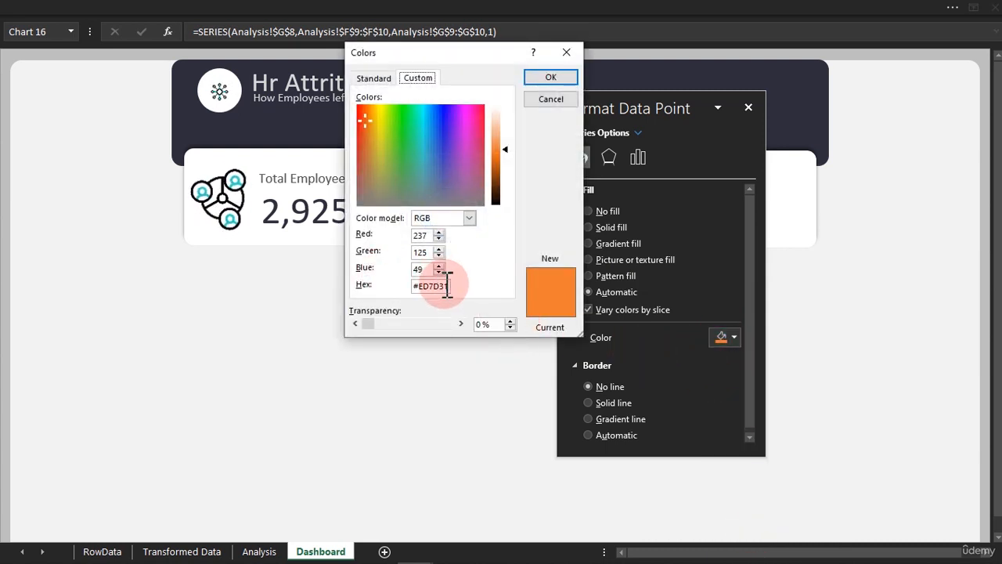
left_click_drag(451, 285, 406, 287)
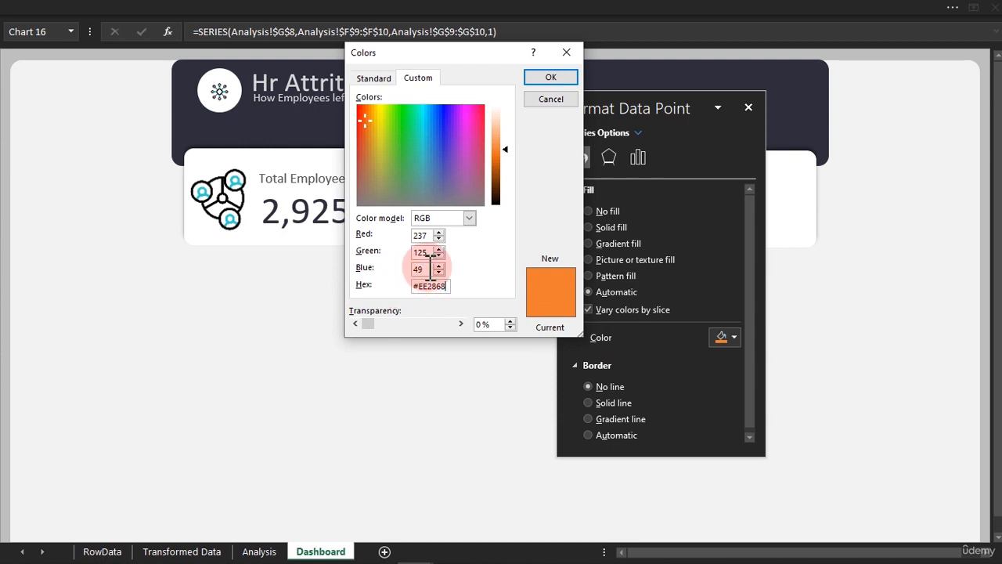
left_click(430, 269)
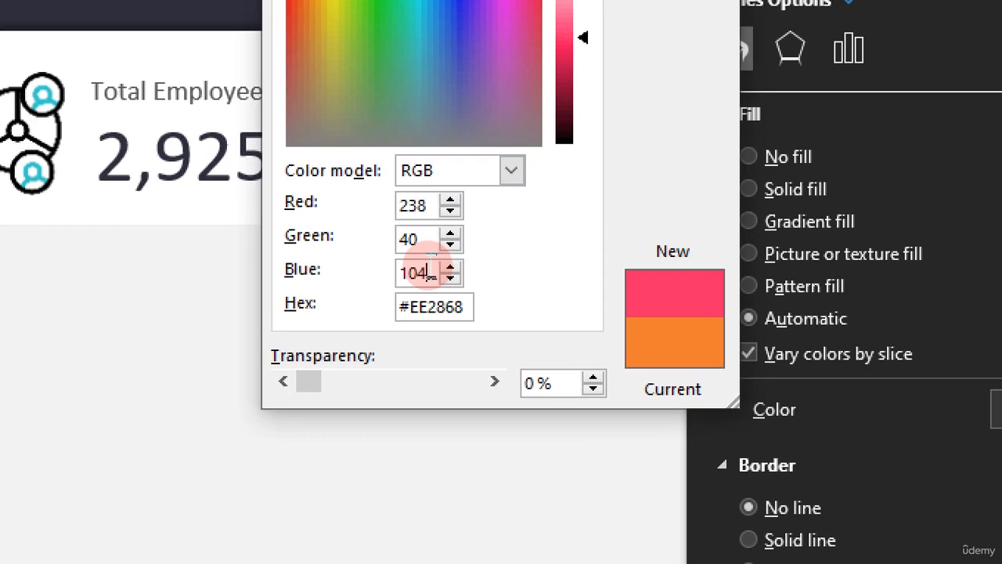
left_click(426, 251)
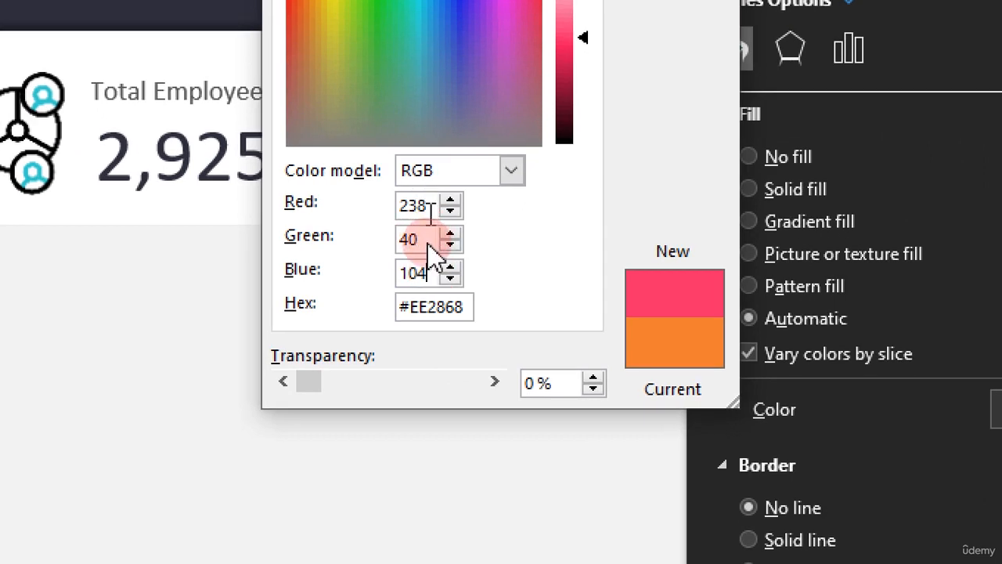
left_click(415, 270)
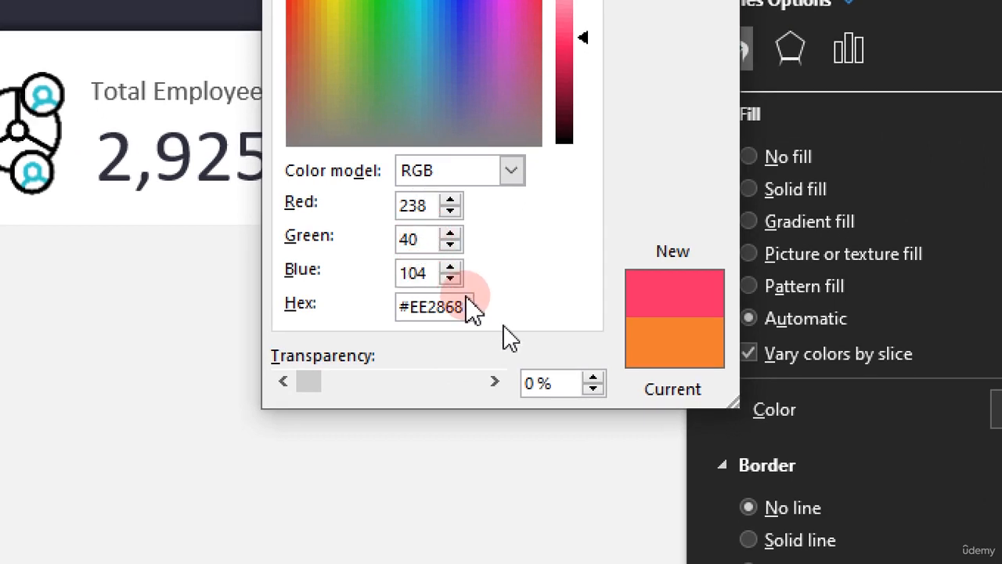
left_click_drag(464, 306, 401, 307)
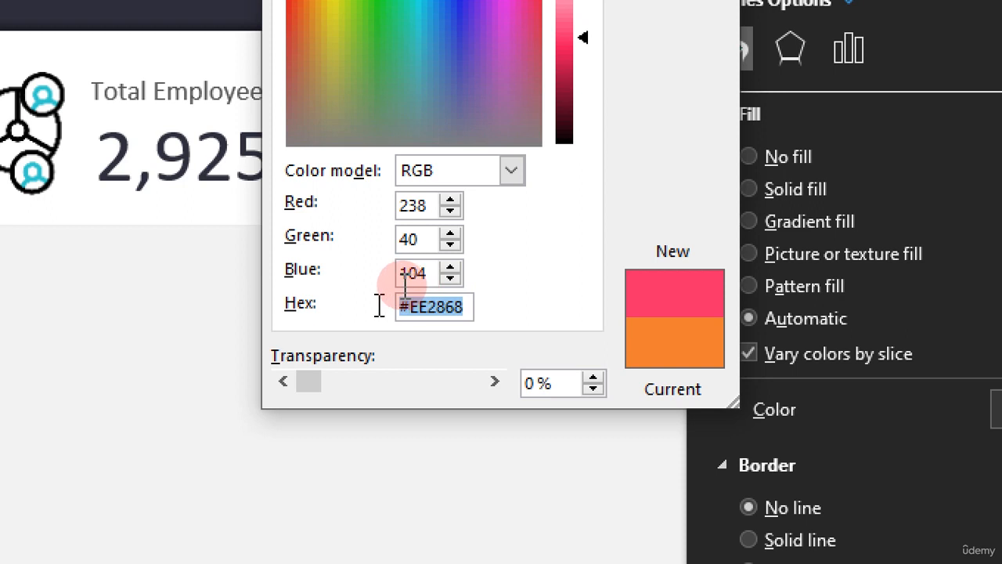
left_click(464, 308)
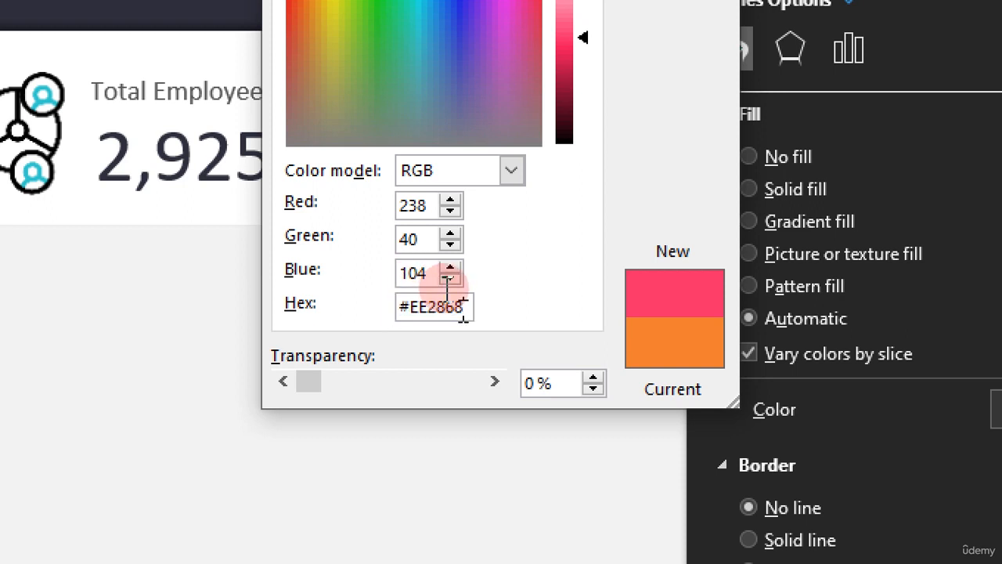
key("Return")
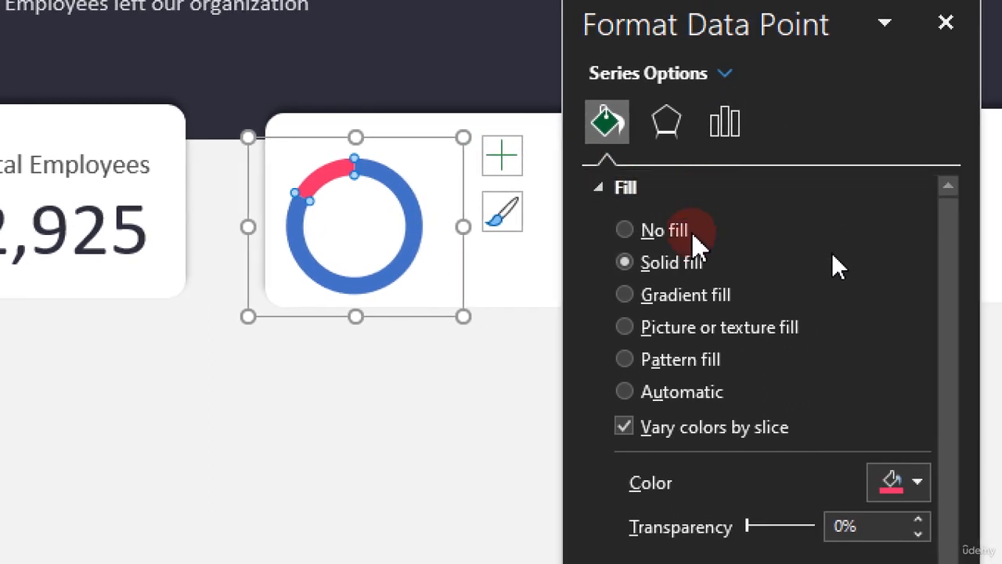
- Fill the blue current-employees slice of the middle card's doughnut with a light grey shade of White, Background 1
left_click(357, 283)
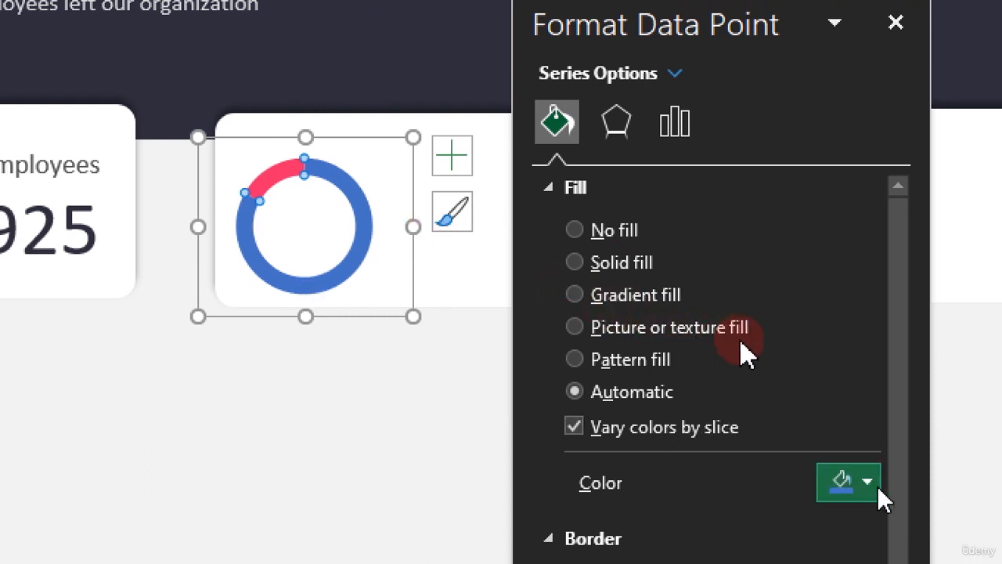
left_click(855, 486)
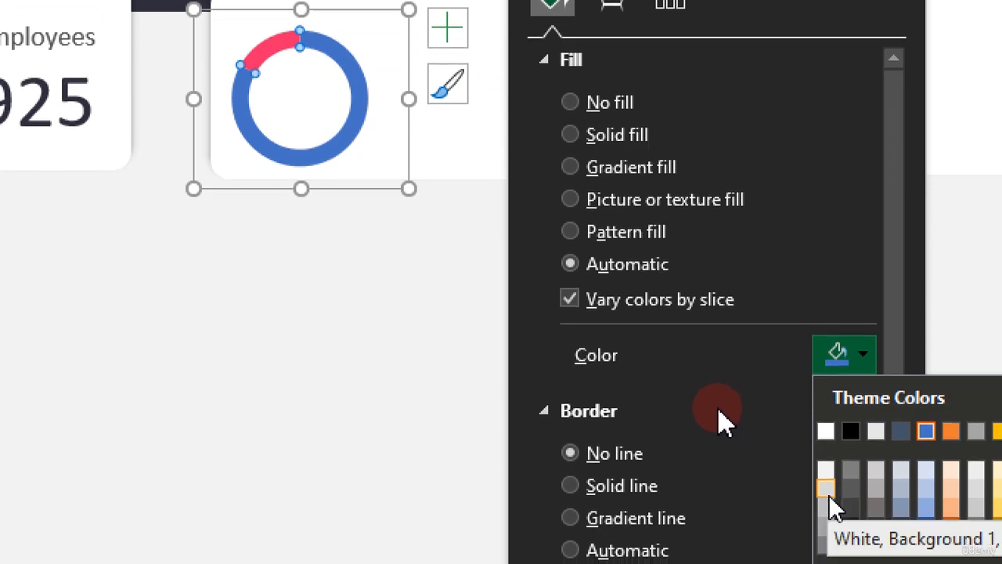
left_click(826, 497)
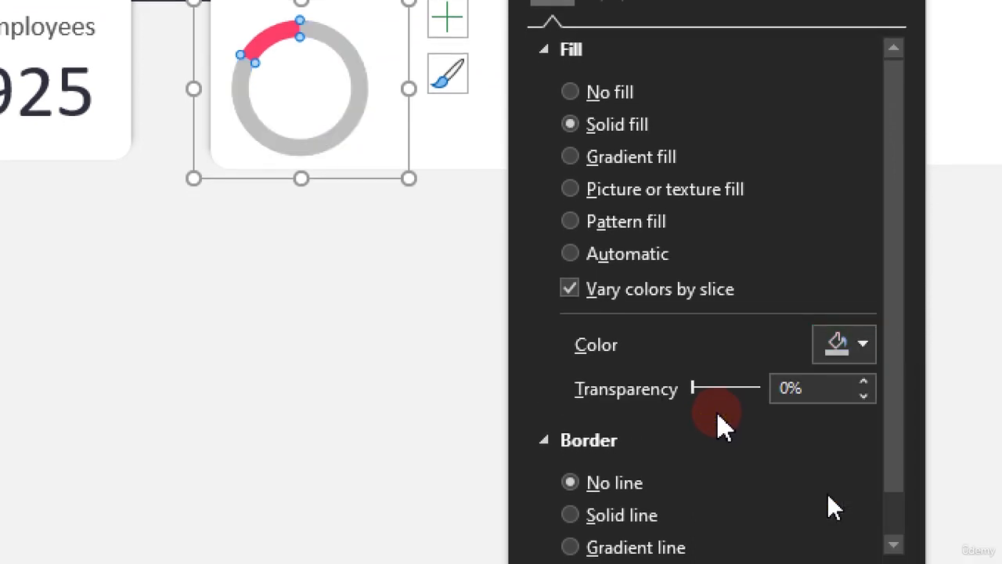
left_click(873, 351)
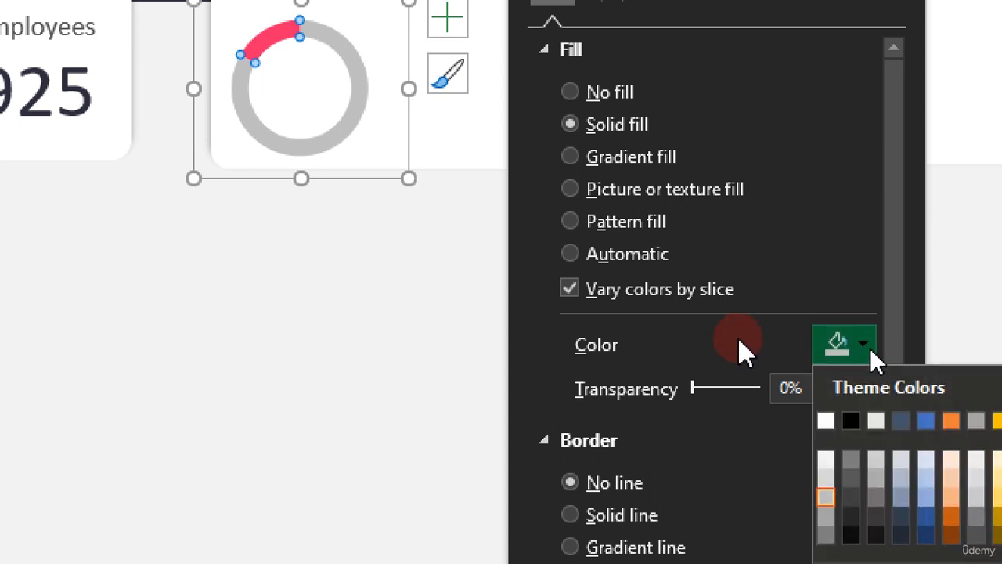
left_click(826, 479)
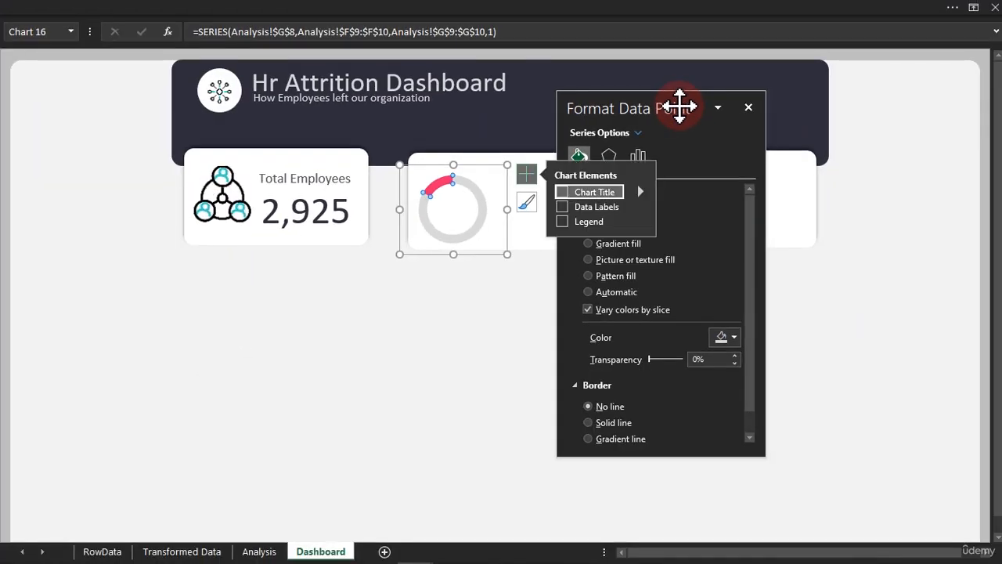
- Fill the orange ex-employees slice of the third card's doughnut with a light grey shade of White, Background 1
left_click_drag(750, 72, 304, 299)
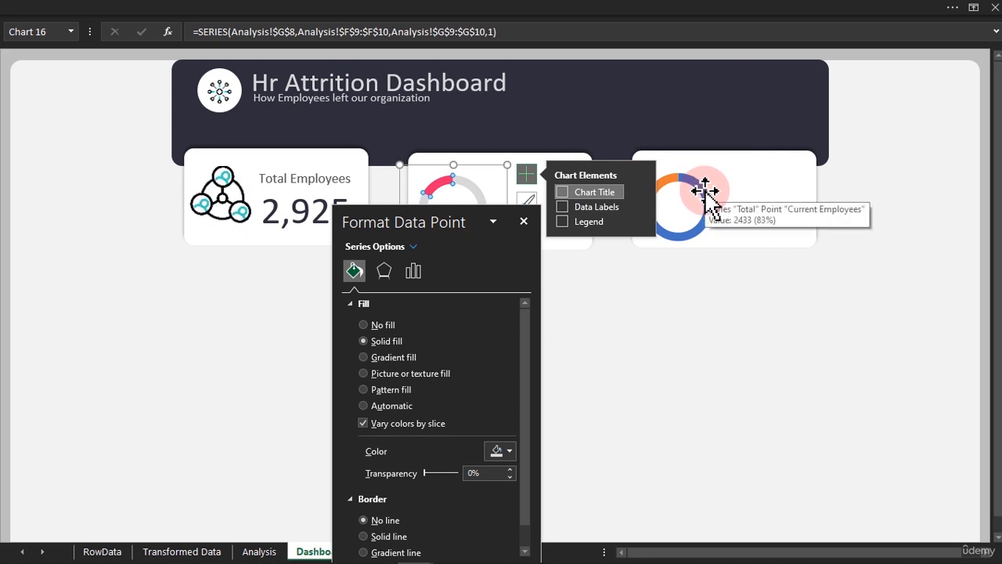
left_click(668, 184)
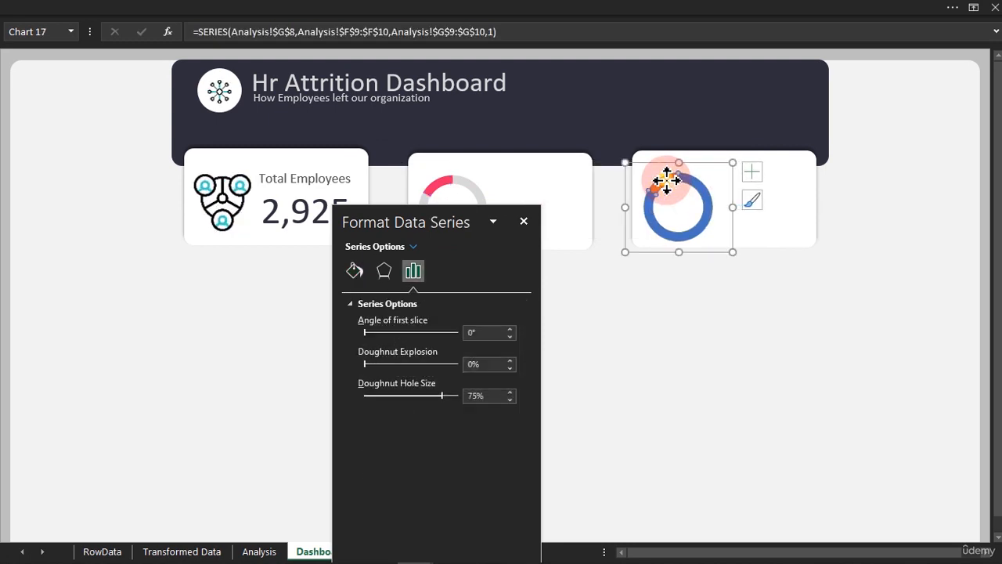
left_click(668, 184)
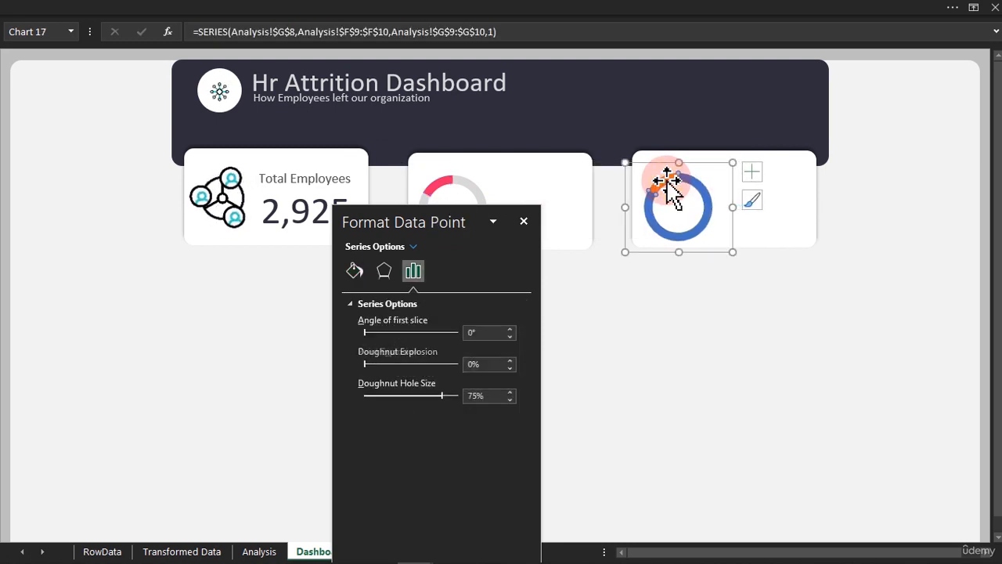
left_click(355, 274)
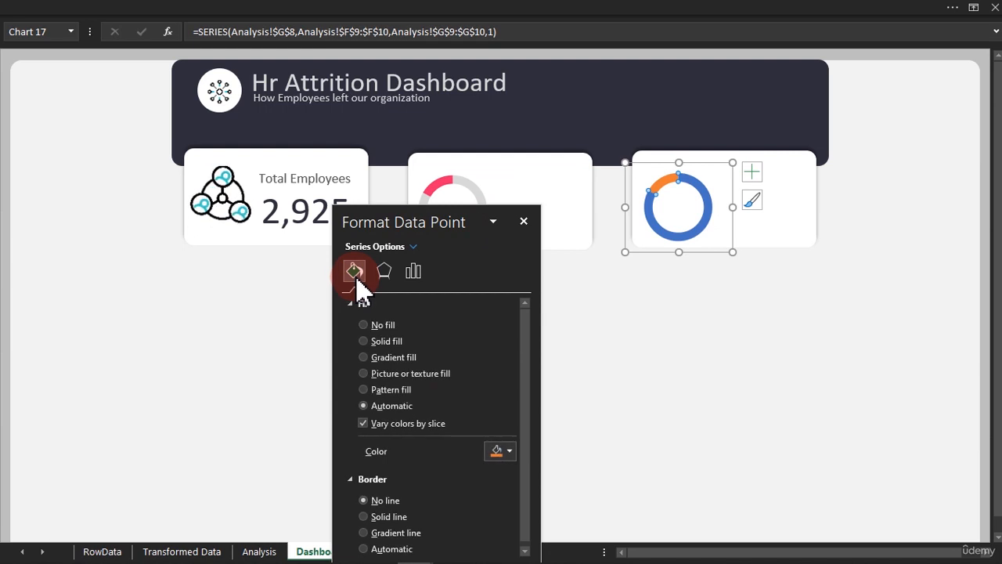
left_click(506, 452)
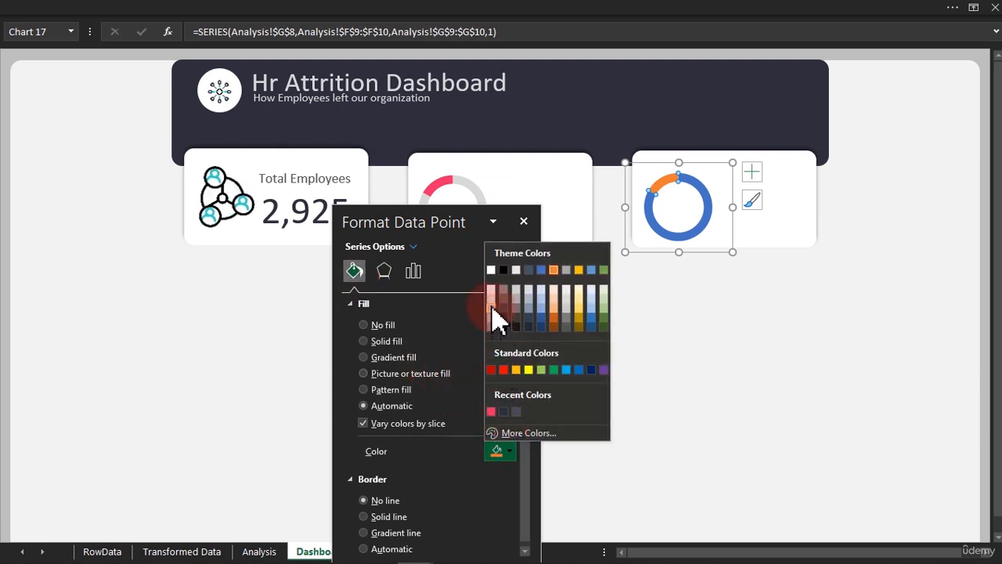
left_click(492, 305)
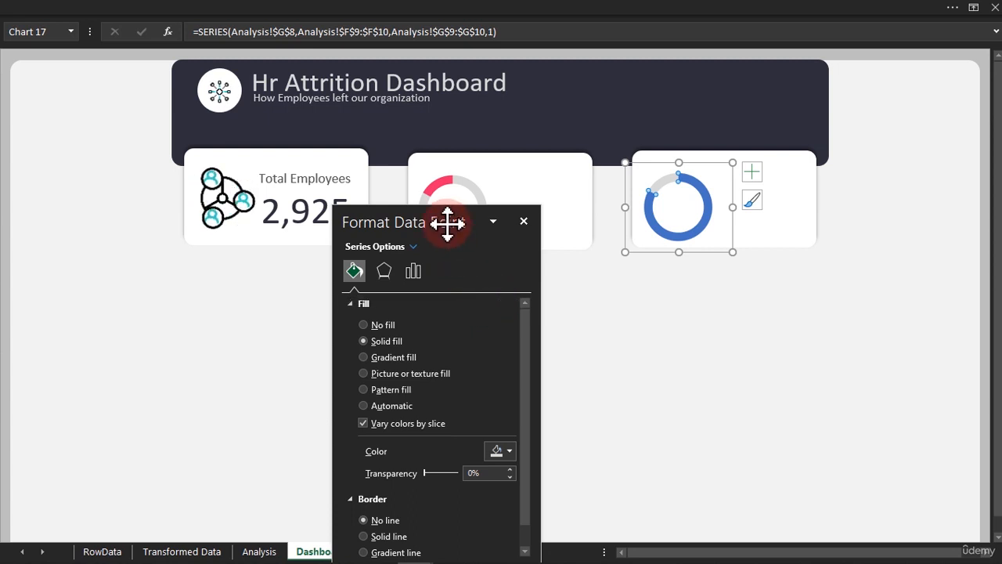
left_click(711, 233)
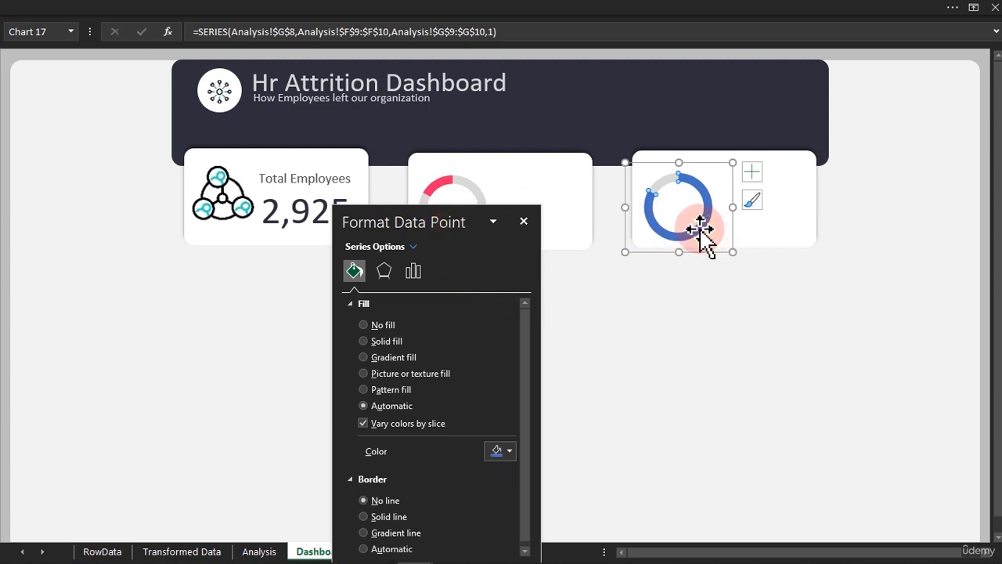
left_click(509, 452)
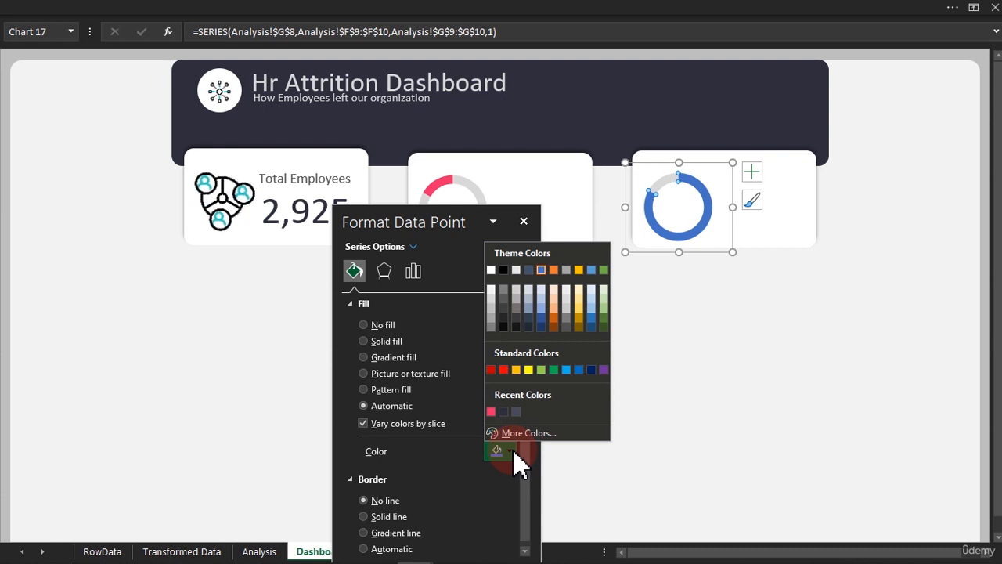
left_click(509, 417)
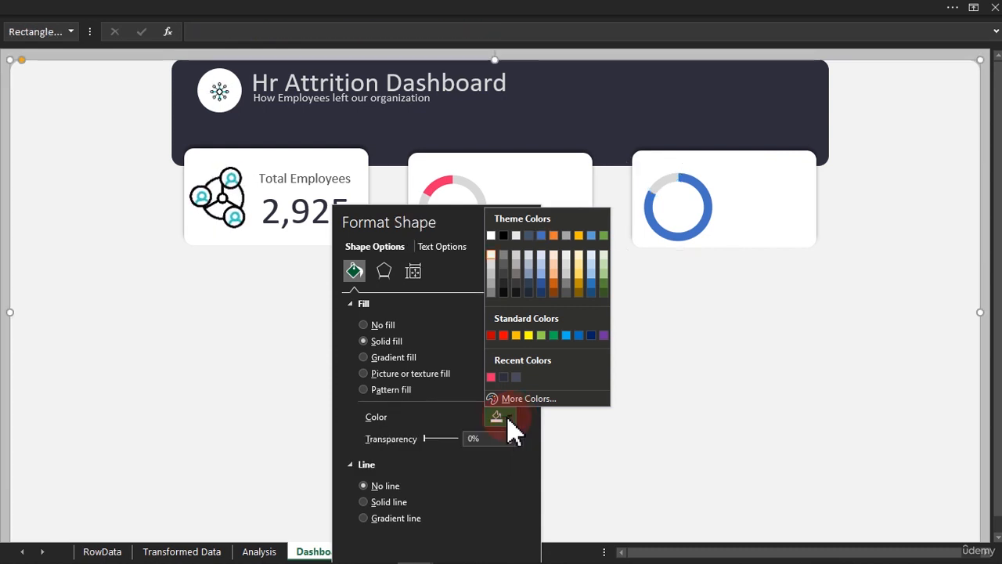
- Fill the blue current-employees slice of the third card's doughnut with the custom colour #1C9EA4 and close the formatting options
left_click(687, 239)
left_click(686, 238)
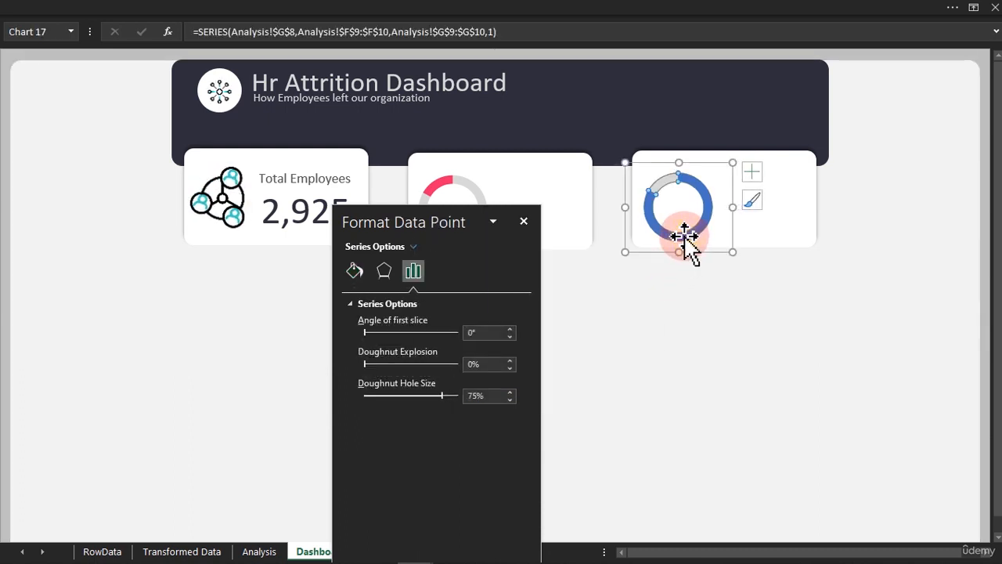
left_click(355, 271)
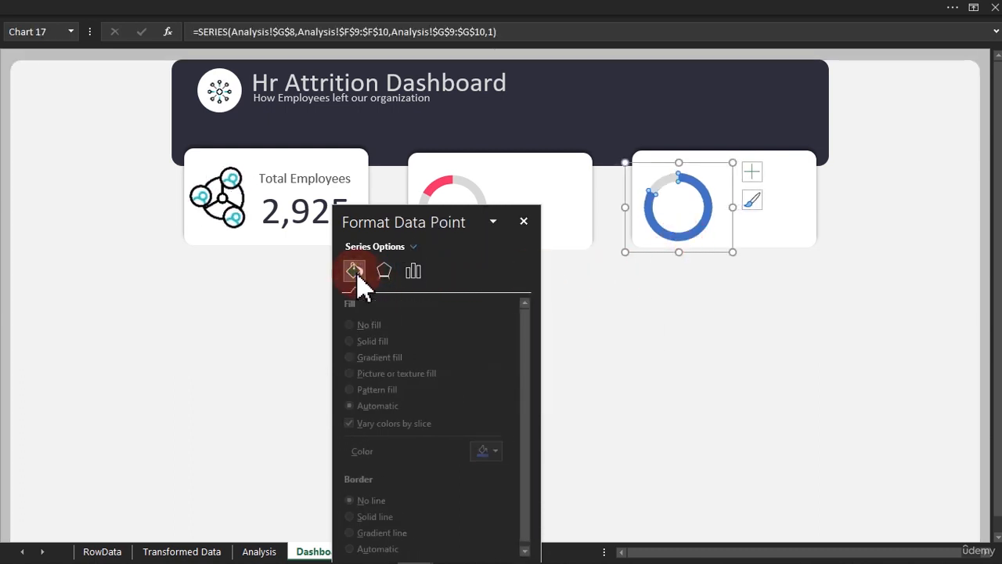
left_click(505, 454)
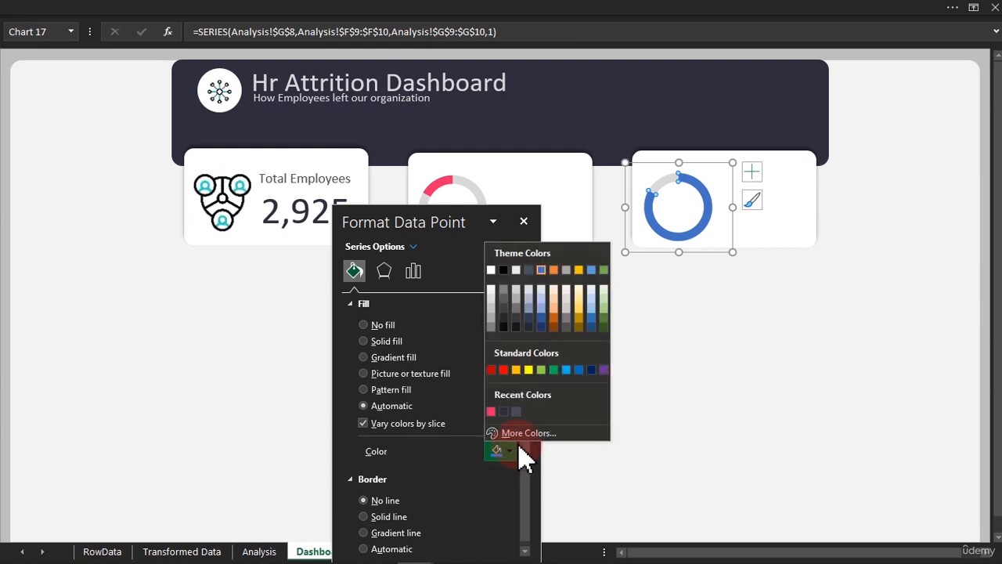
left_click(530, 433)
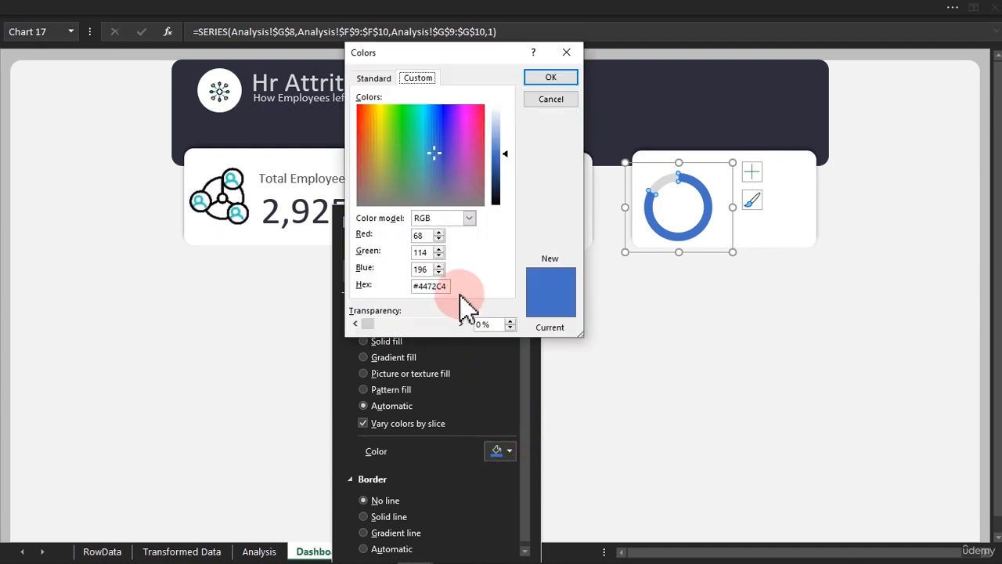
left_click_drag(447, 286, 329, 286)
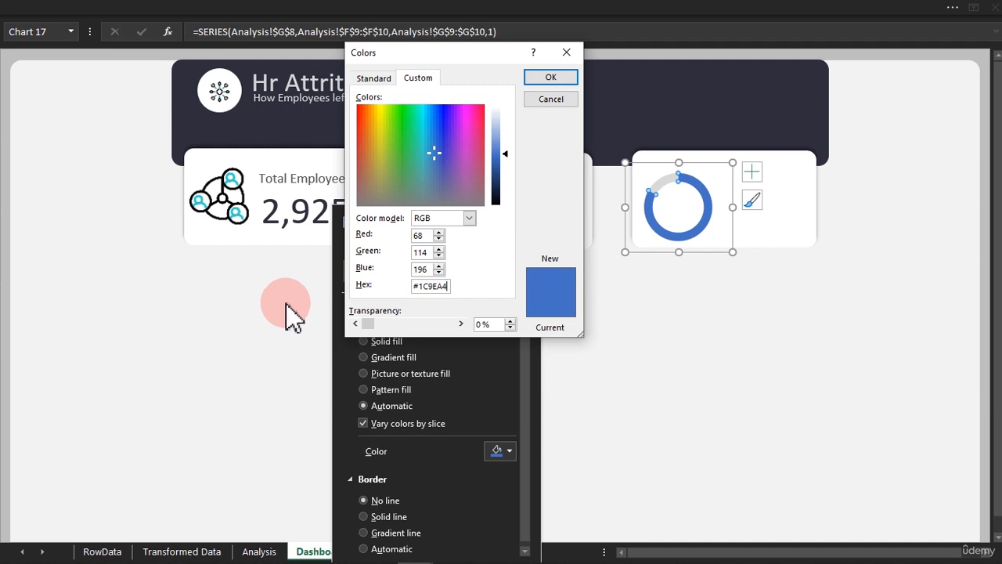
left_click(429, 251)
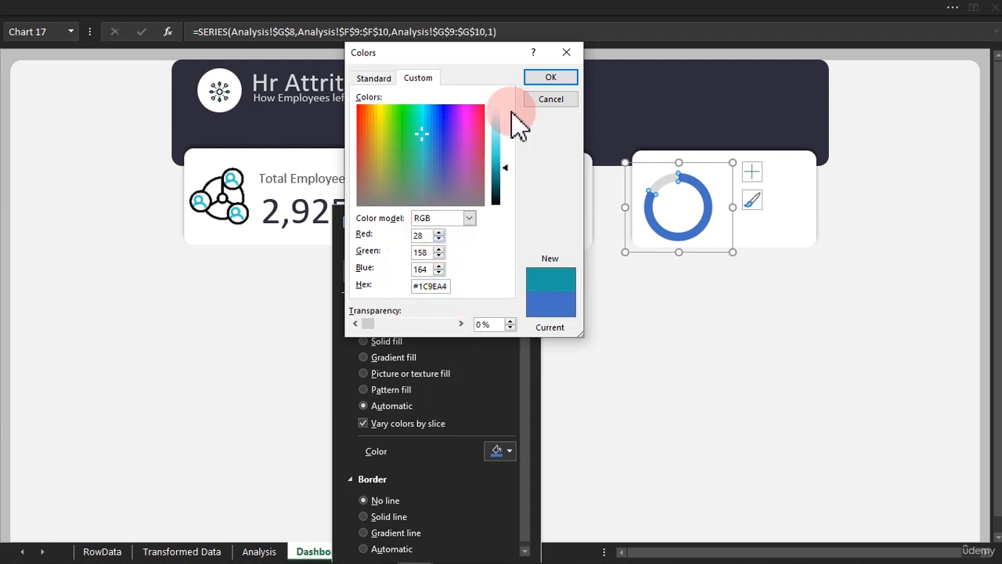
left_click(552, 78)
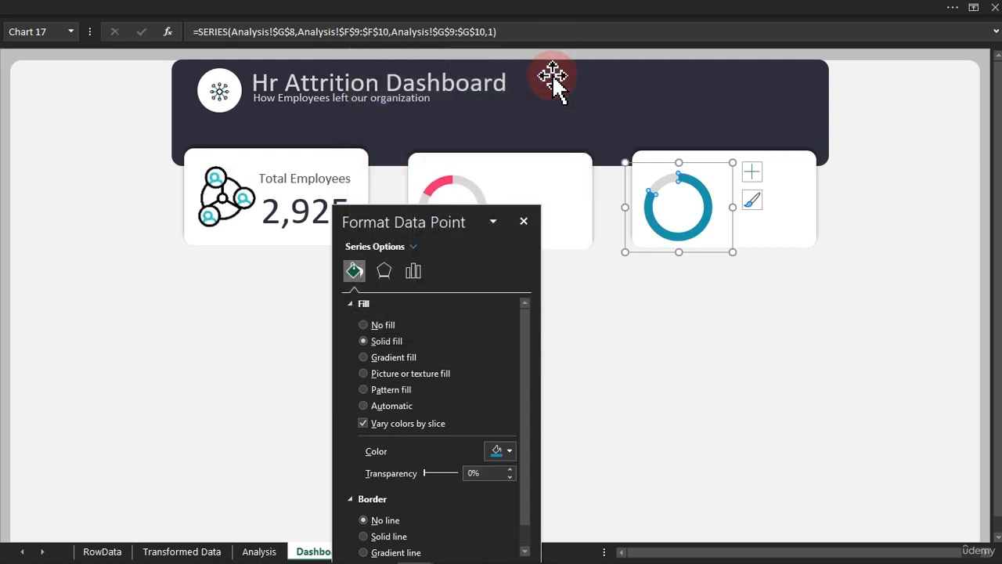
left_click(527, 222)
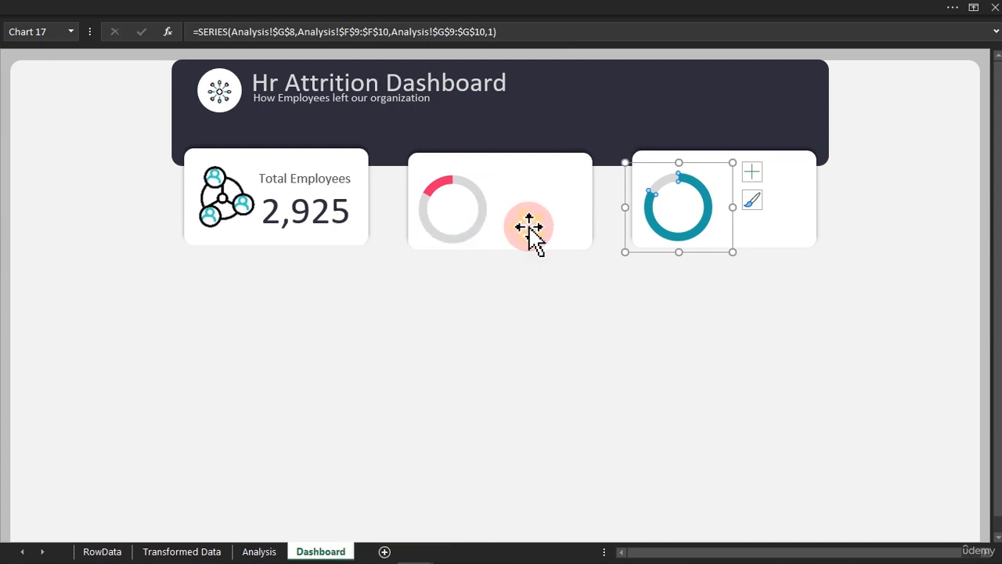
left_click(558, 312)
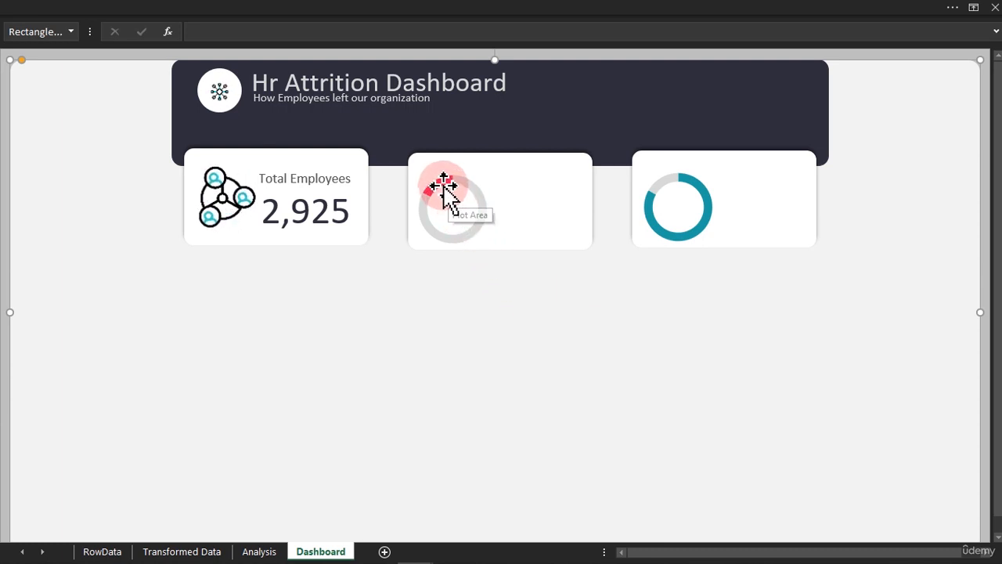
- Duplicate the total employees value text box from the first card and move the copy onto the middle card
mouse_move(443, 187)
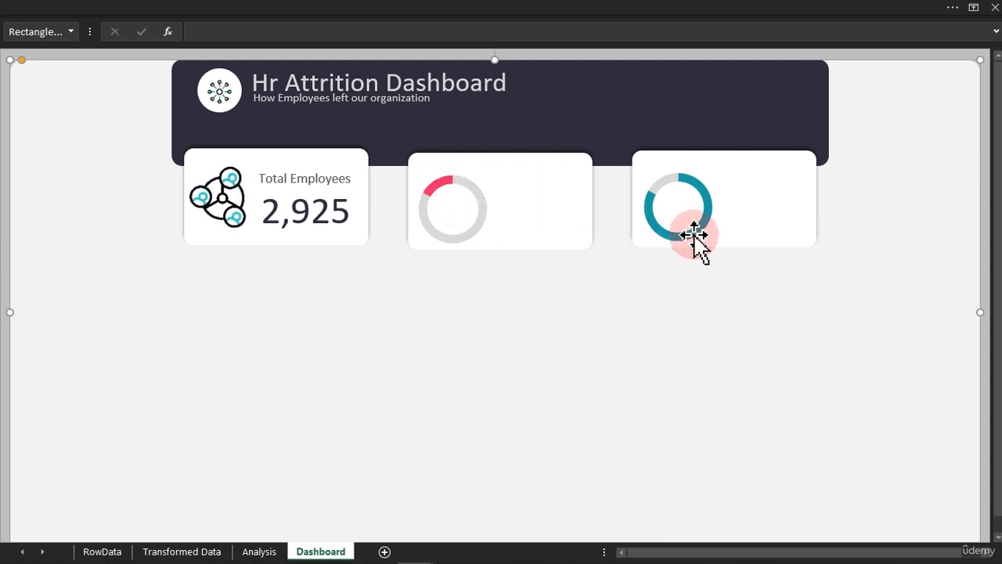
mouse_move(695, 233)
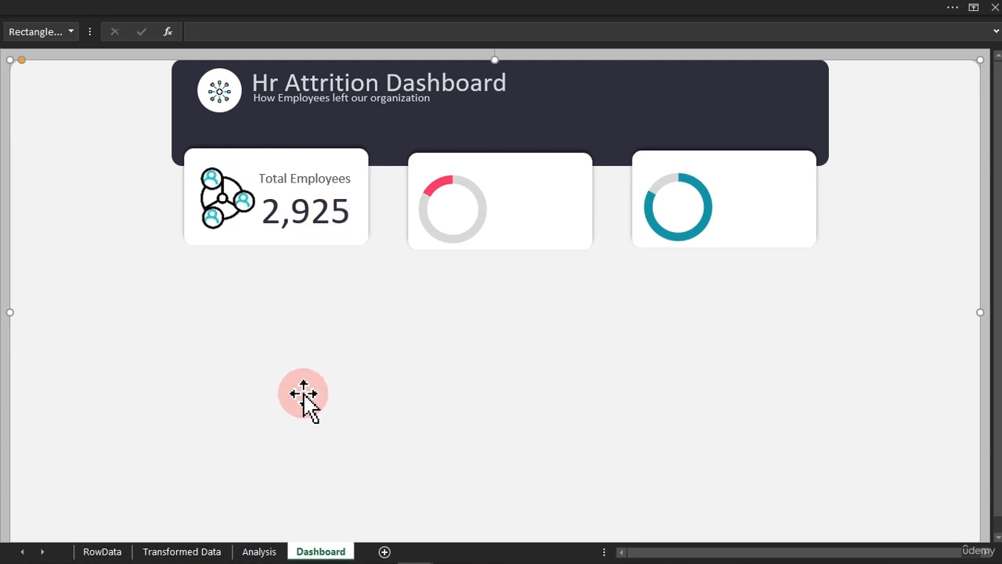
left_click(325, 221)
left_click_drag(325, 220, 432, 222)
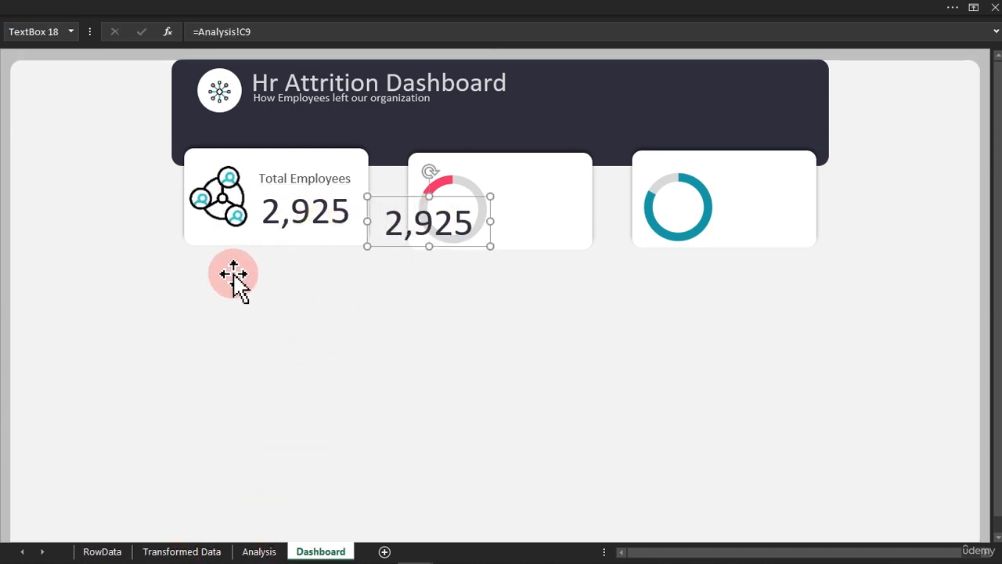
- Link the copied value text box to =Analysis!H10, shrink it and centre it inside the middle card's doughnut
left_click(210, 31)
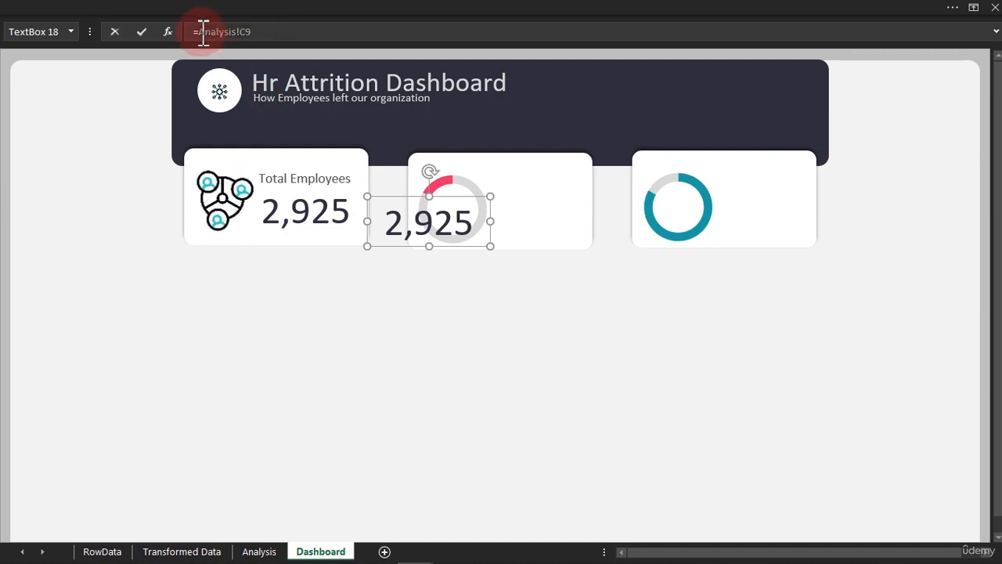
left_click(256, 551)
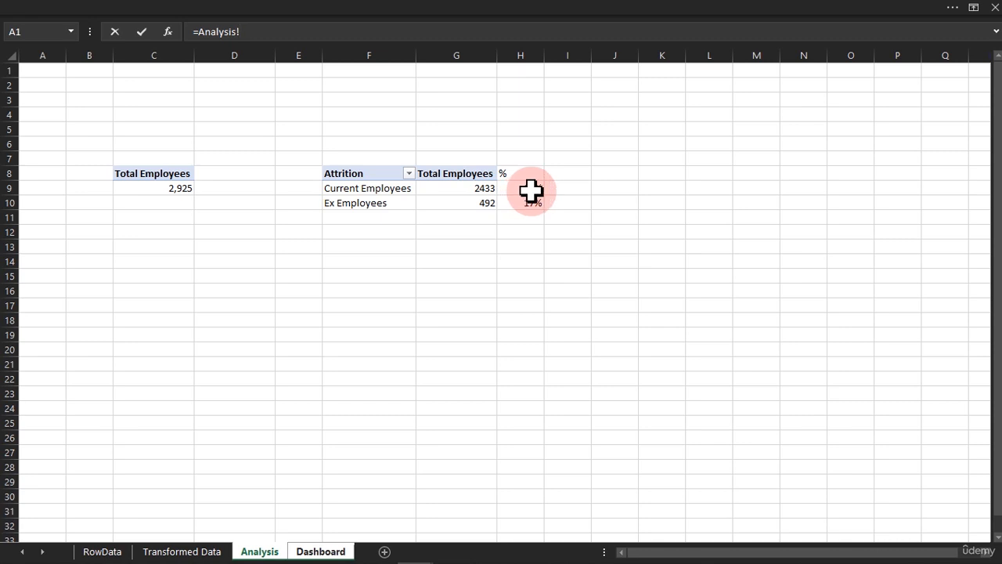
key("Return")
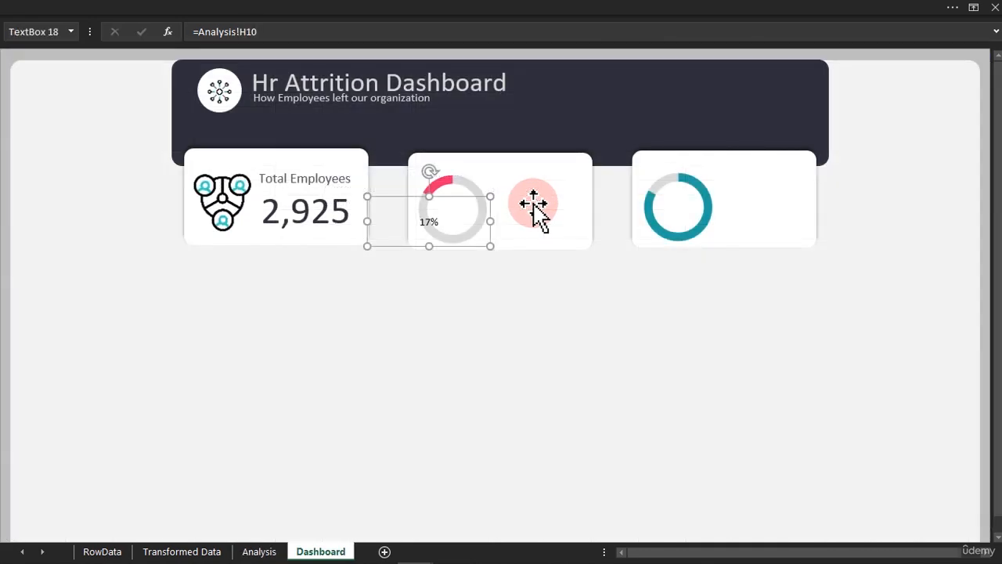
left_click_drag(359, 248, 451, 211)
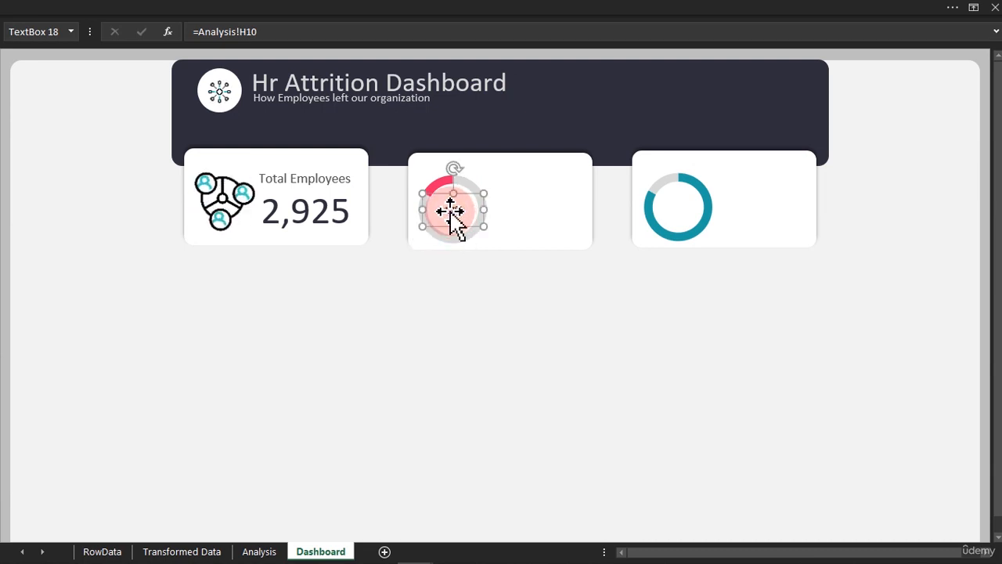
- Place a copy of the percentage text box inside the third card's doughnut and link it to =Analysis!H9
key("ctrl+v")
left_click_drag(631, 229, 680, 204)
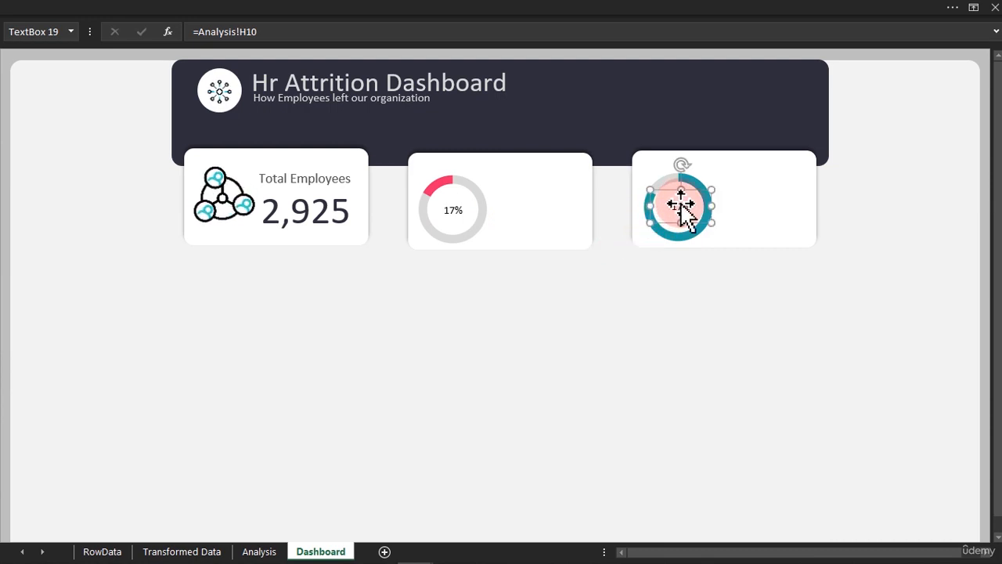
left_click(268, 31)
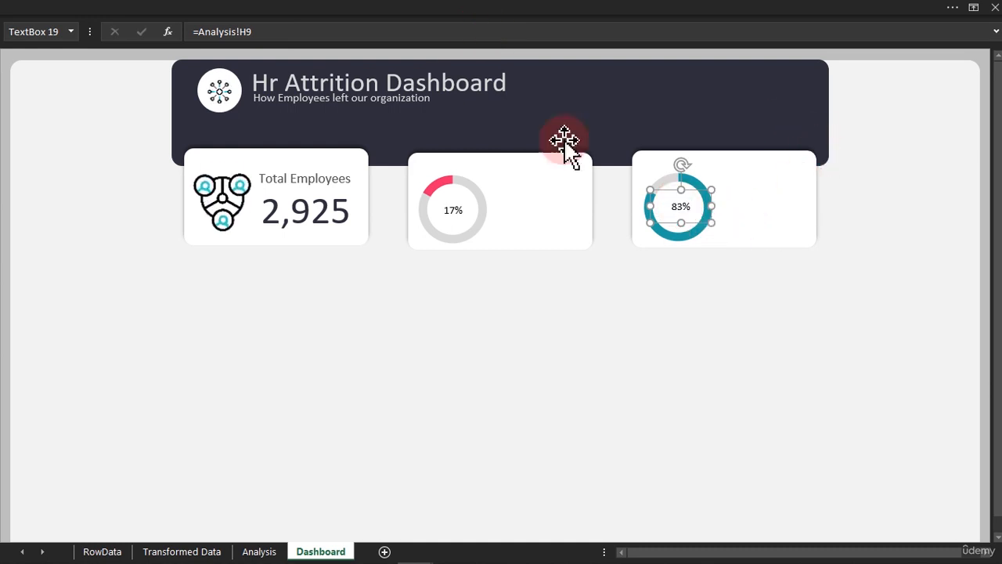
left_click(264, 31)
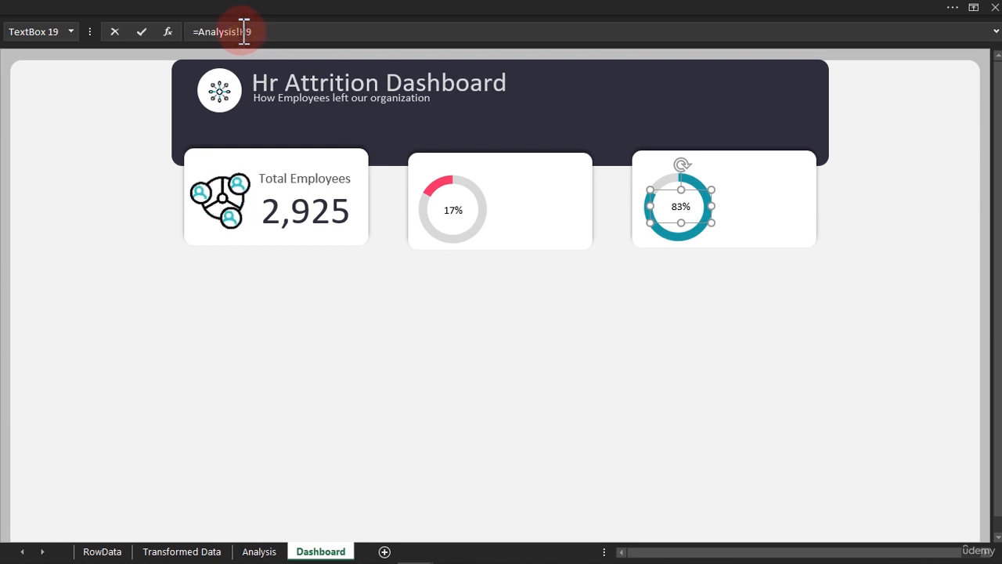
left_click(430, 154)
- Set the font size of both doughnut percentage text boxes to 18
left_click(456, 213)
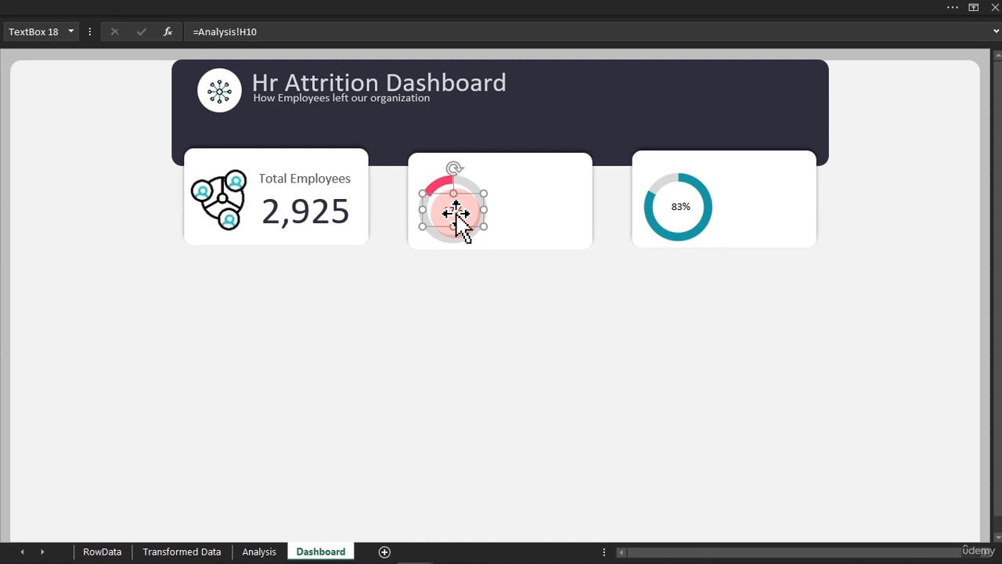
left_click(685, 219, "shift")
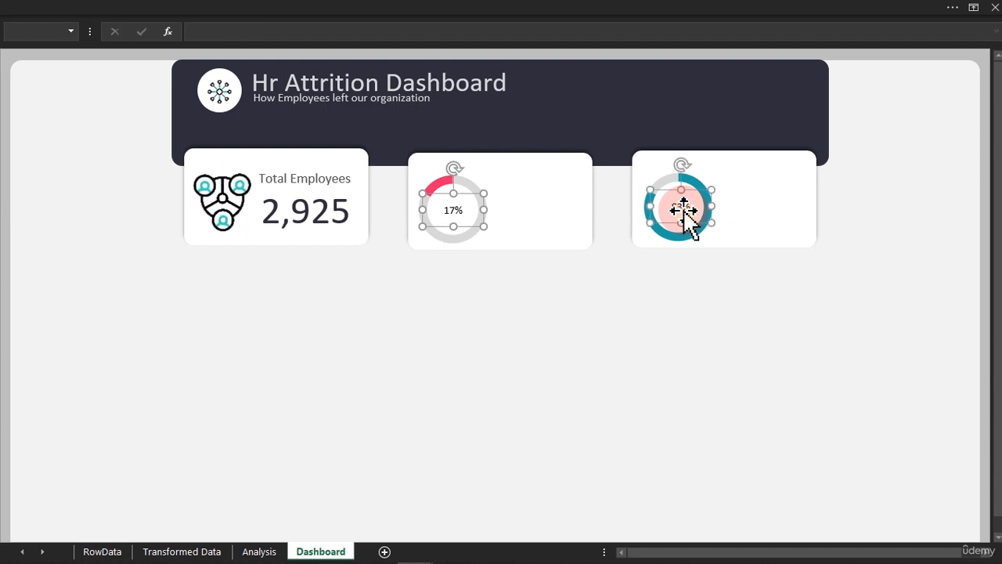
left_click(211, 9)
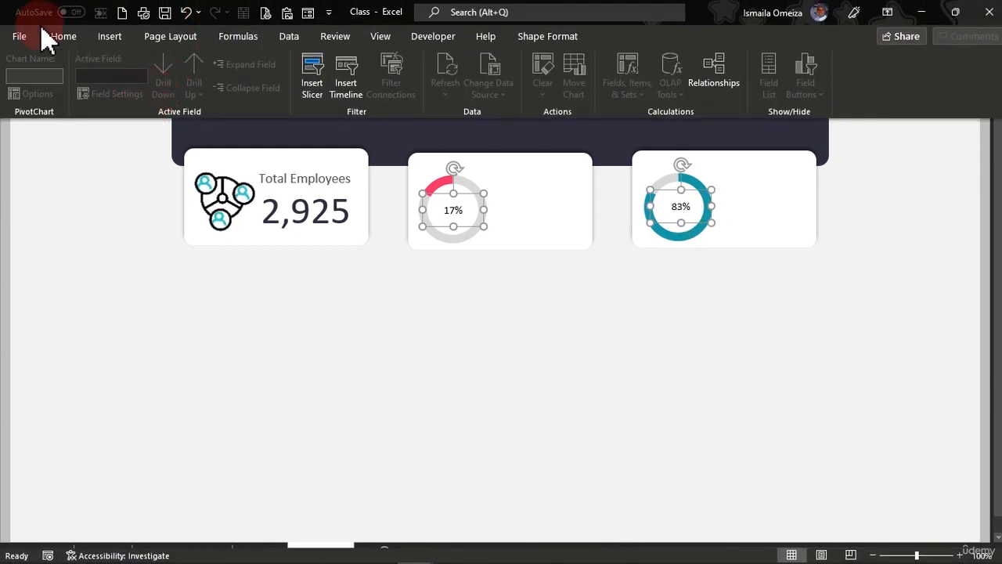
left_click(65, 40)
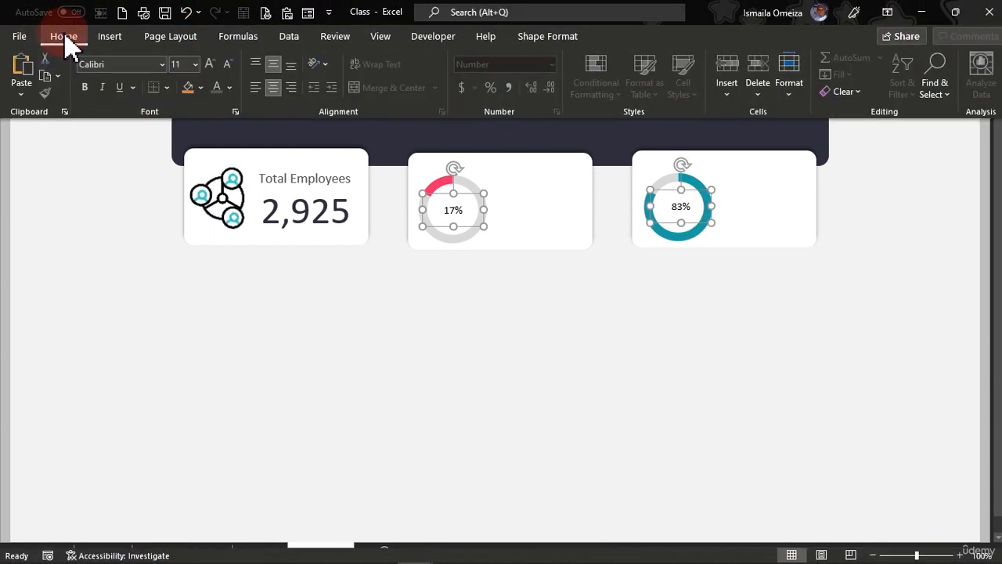
left_click(195, 65)
left_click(186, 215)
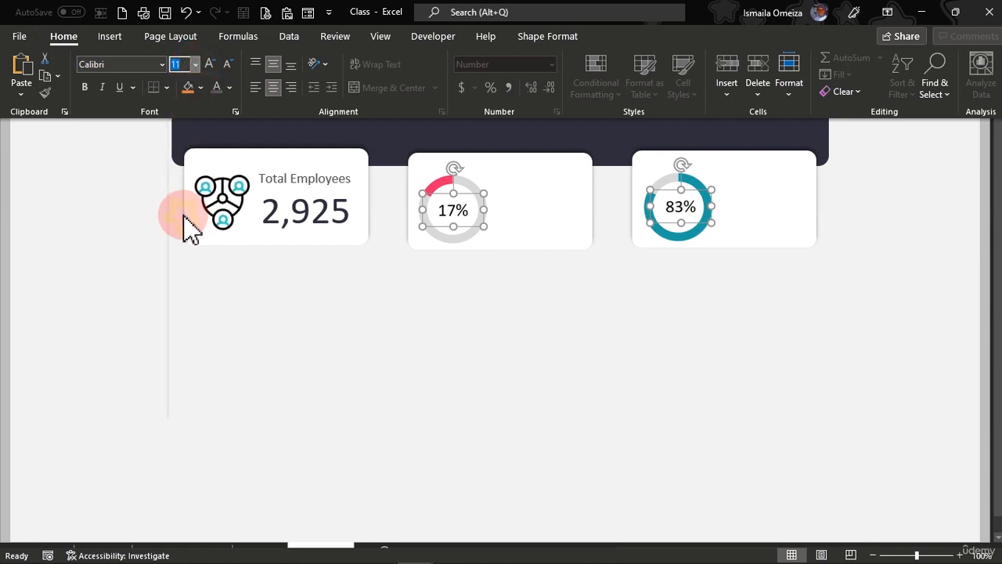
- Apply the recently used dark grey font colour to both doughnut percentages, keeping the text without bold
left_click(230, 88)
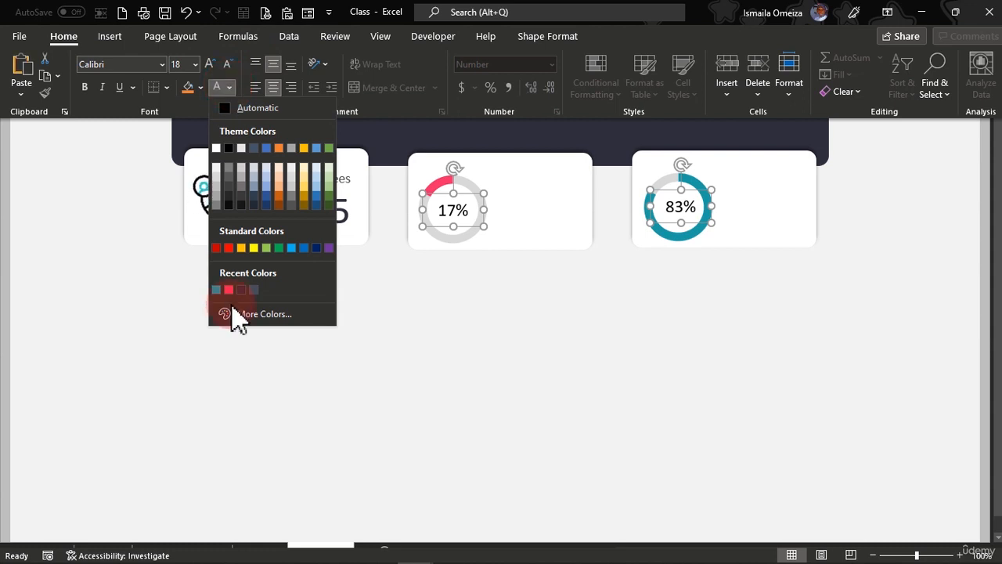
left_click(254, 291)
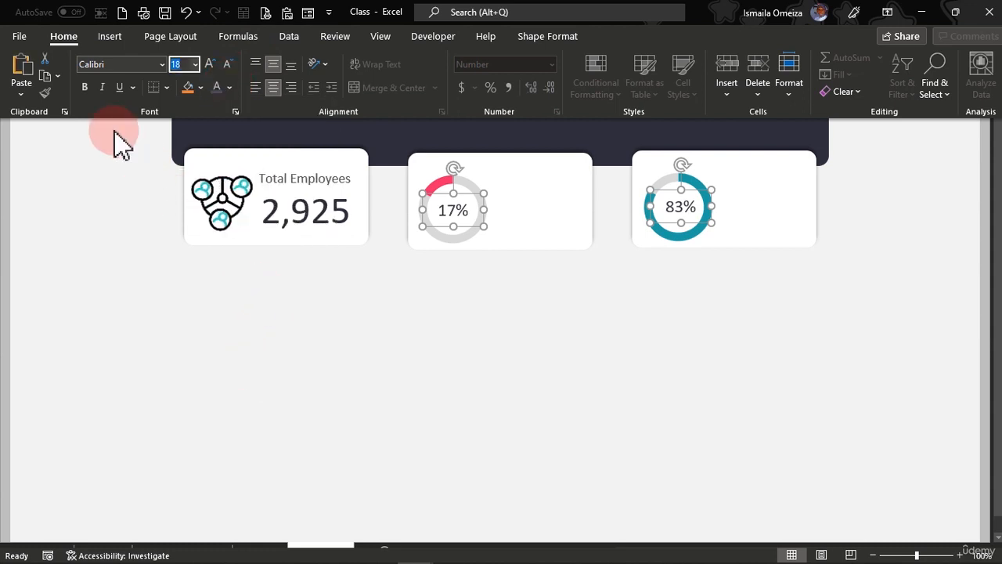
left_click(84, 88)
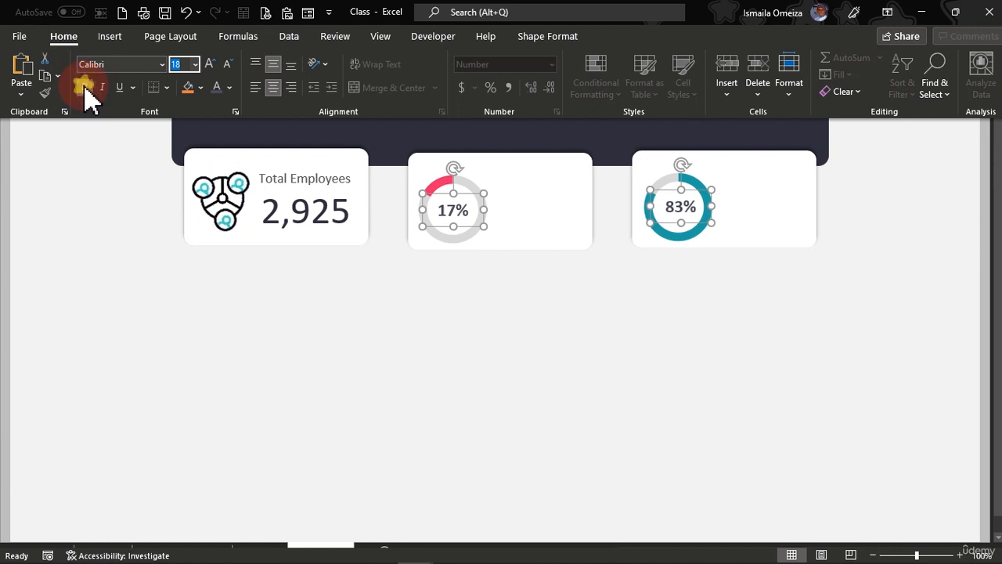
left_click(86, 88)
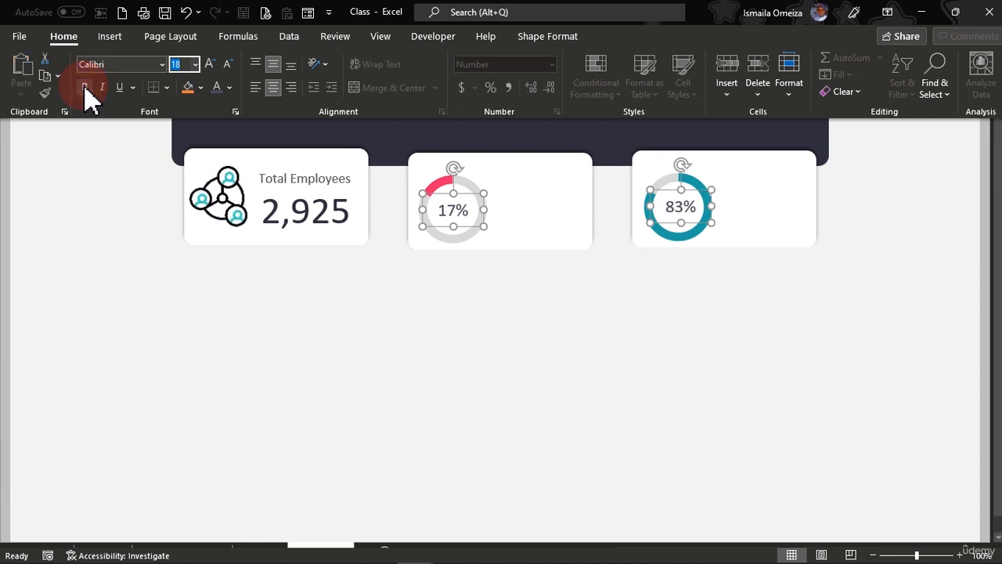
left_click(450, 284)
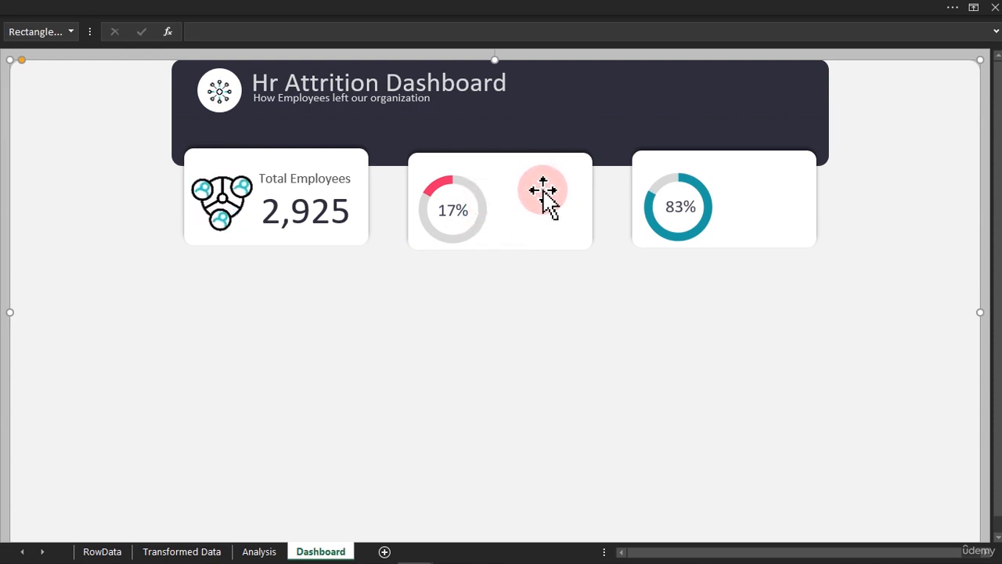
- Duplicate the Total Employees label and place one copy on the upper part of each of the other two cards
left_click(316, 179)
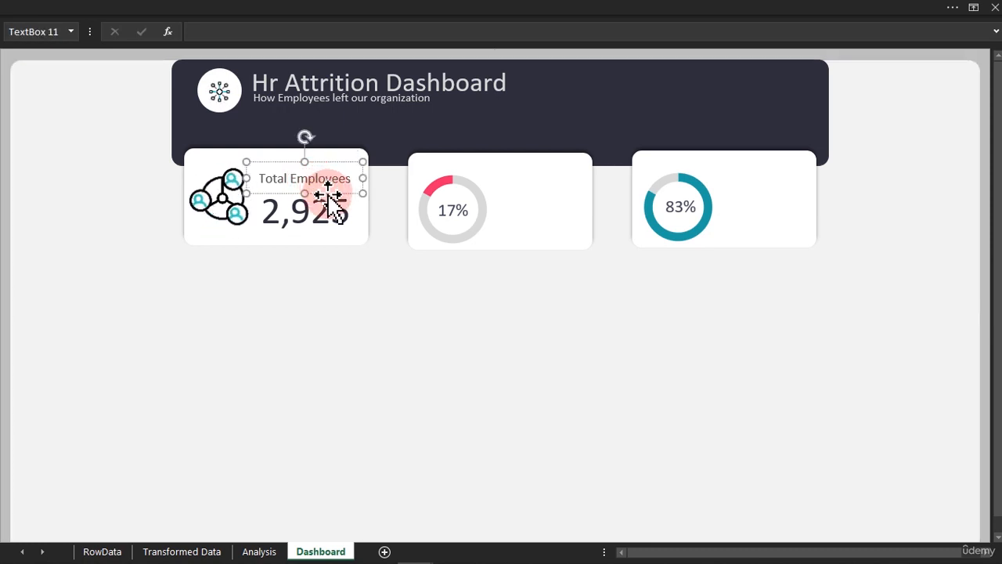
key("ctrl+d")
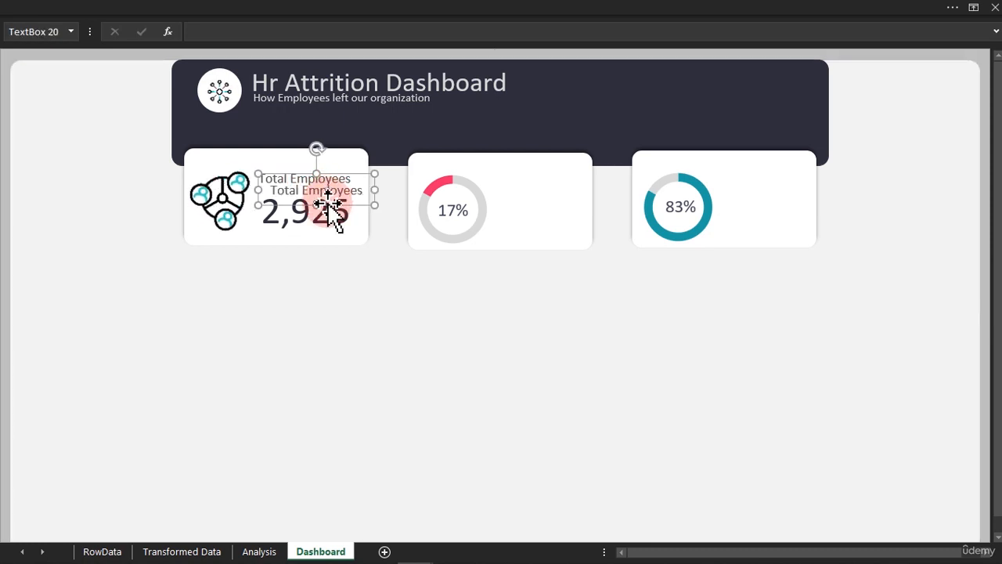
left_click_drag(328, 205, 722, 178)
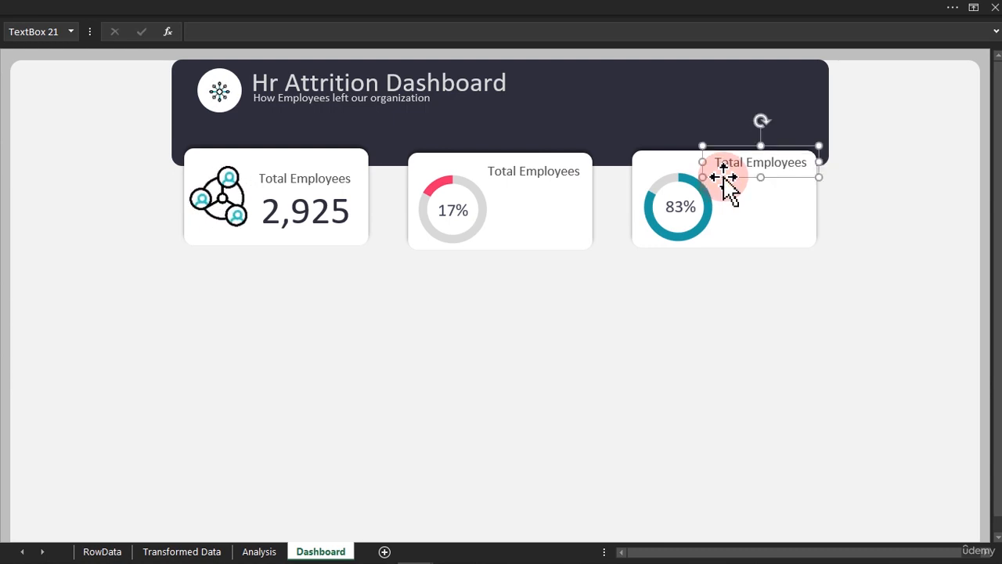
- Align the Total Employees labels on the second and third cards along their bottom edges
left_click(532, 178, "shift")
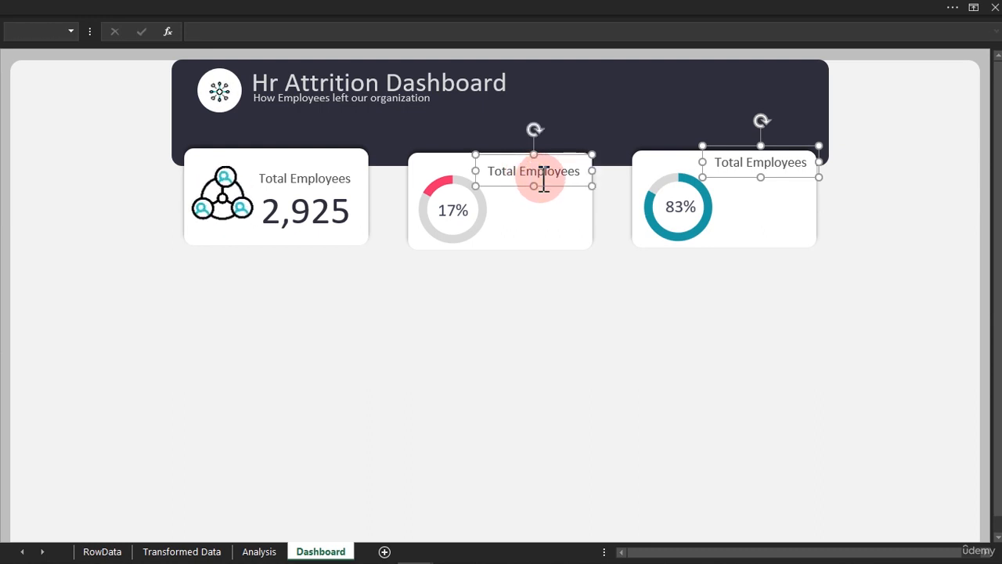
left_click(609, 14)
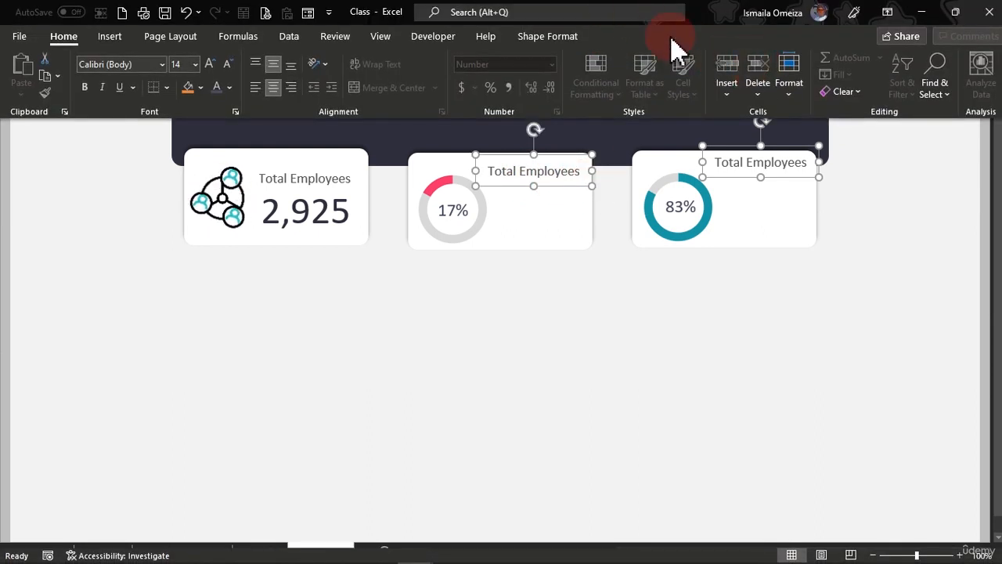
left_click(540, 41)
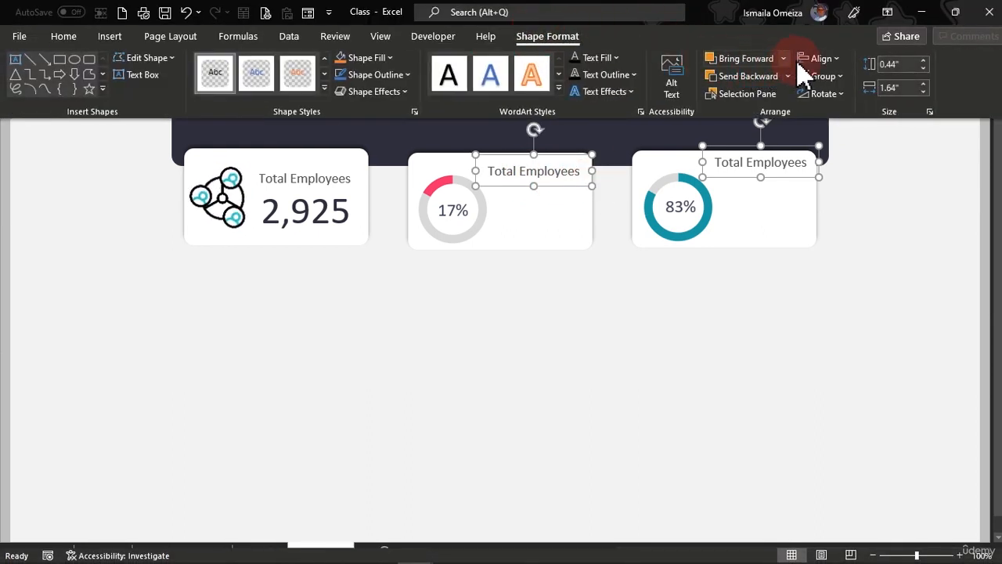
left_click(826, 63)
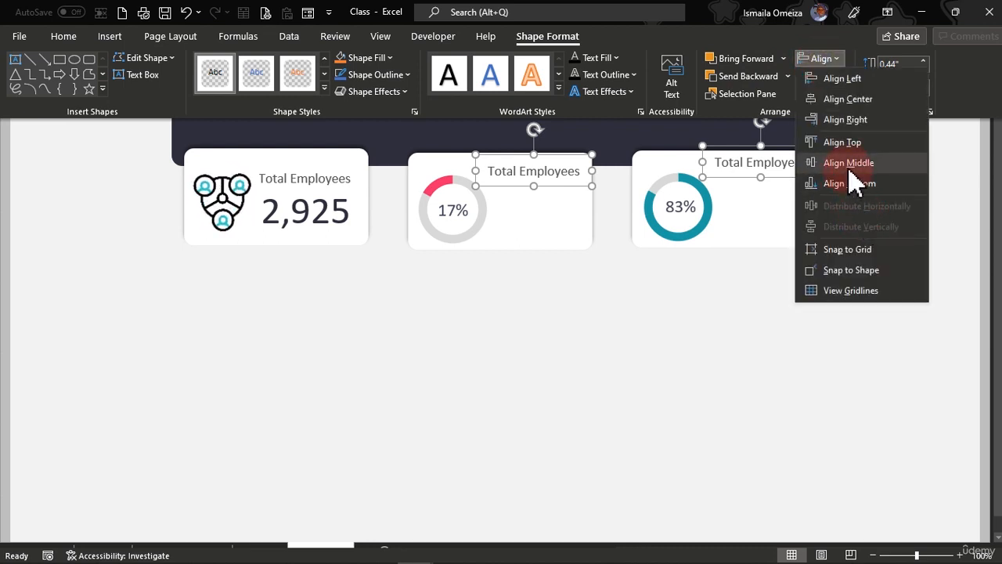
left_click(847, 182)
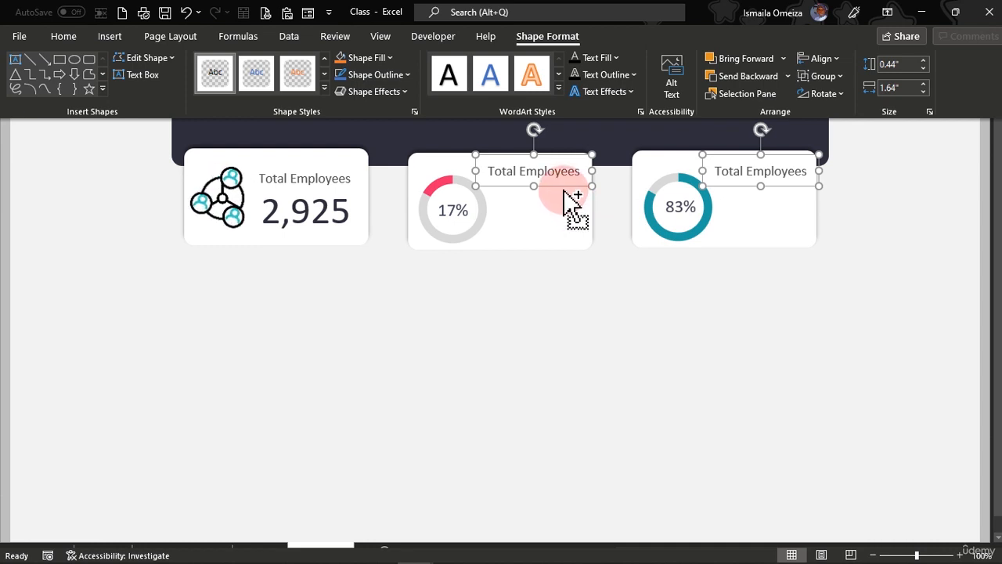
- Duplicate the Total Employees labels of the second and third cards, placing each copy directly below its original
left_click_drag(562, 188, 562, 188)
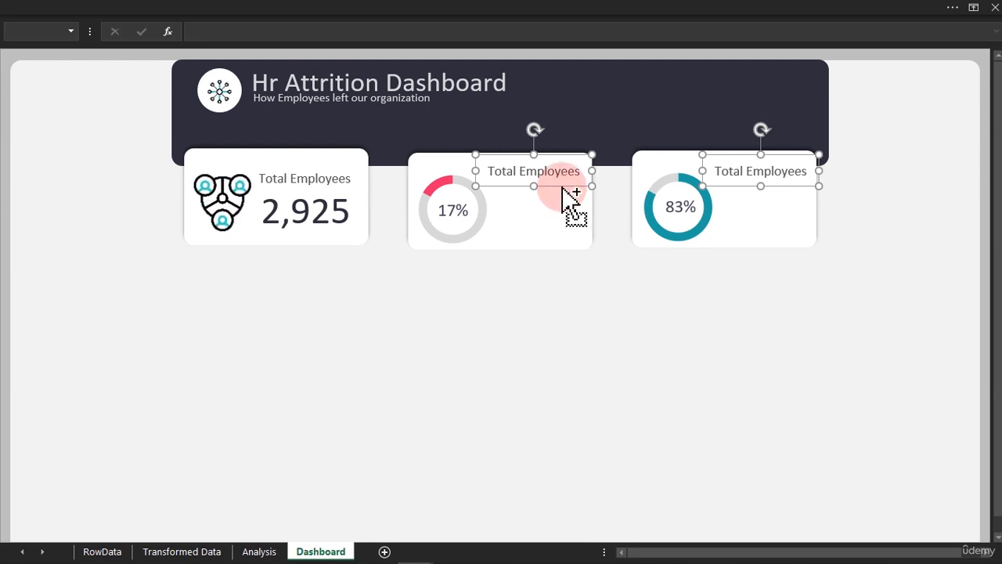
left_click_drag(562, 190, 563, 199)
left_click(546, 301)
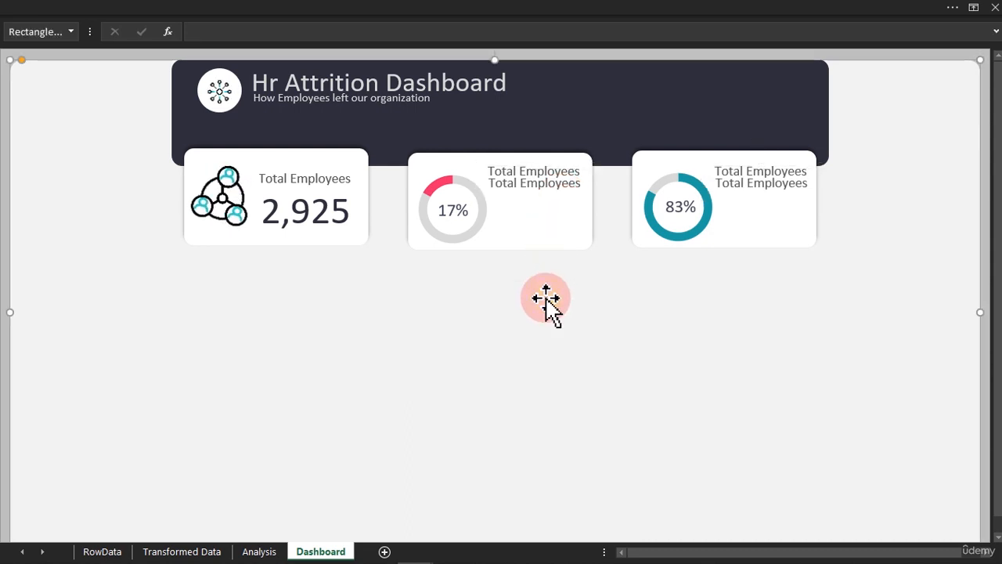
- Replace the text of the second card's lower label with Attrition
left_click(555, 188)
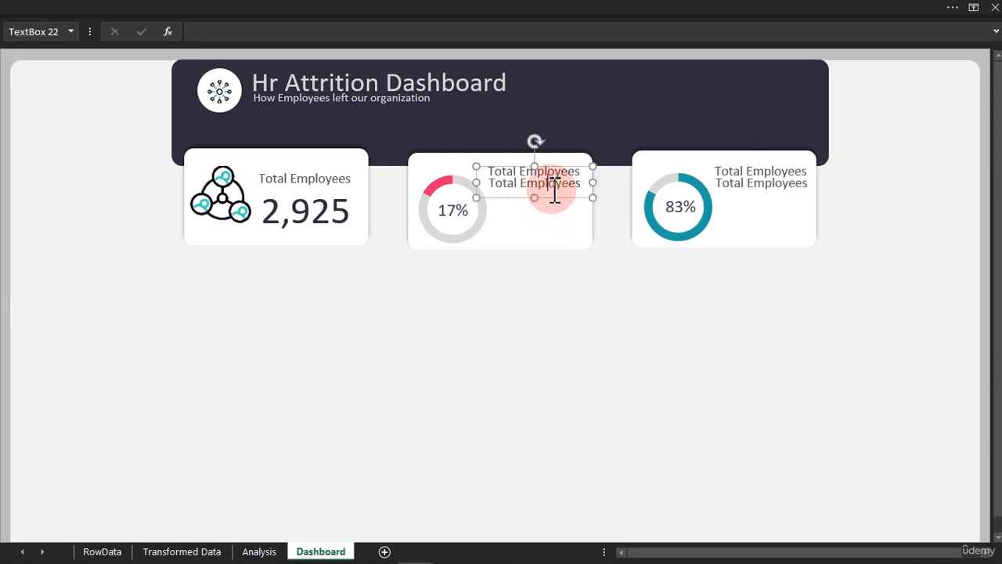
triple_click(554, 188)
type("Att")
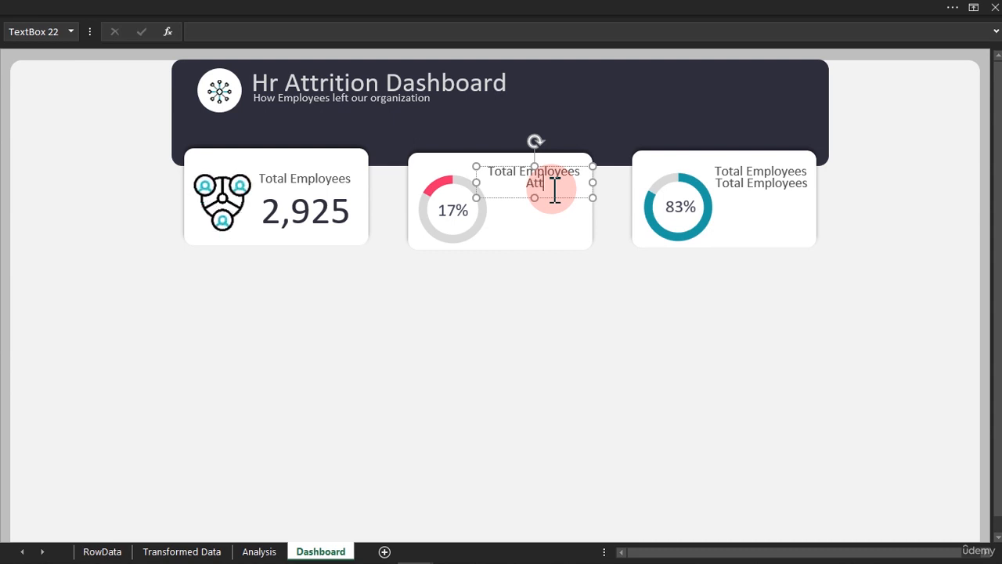
type("rition")
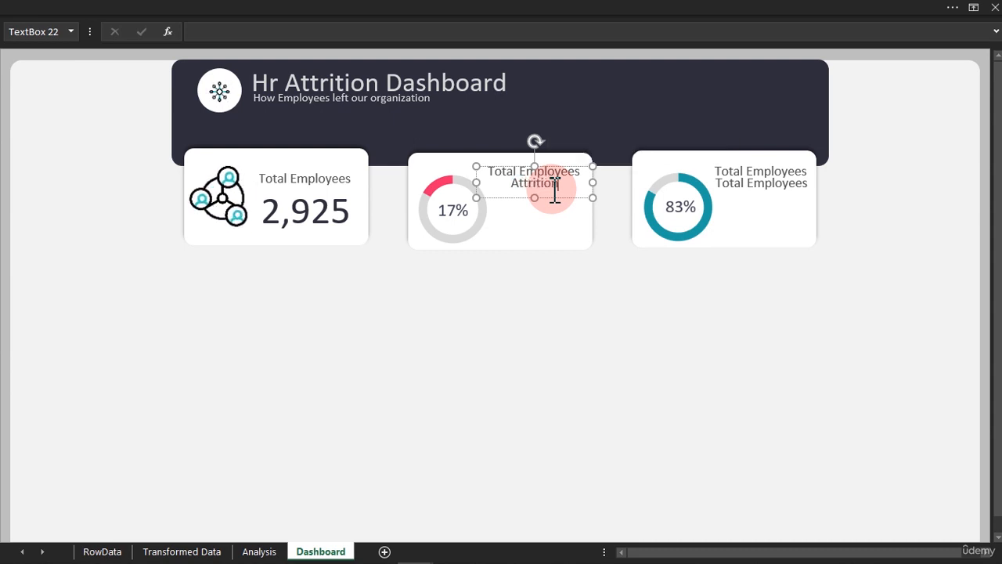
- Set the Attrition label's font size to 12 and align its text left
left_click(538, 200)
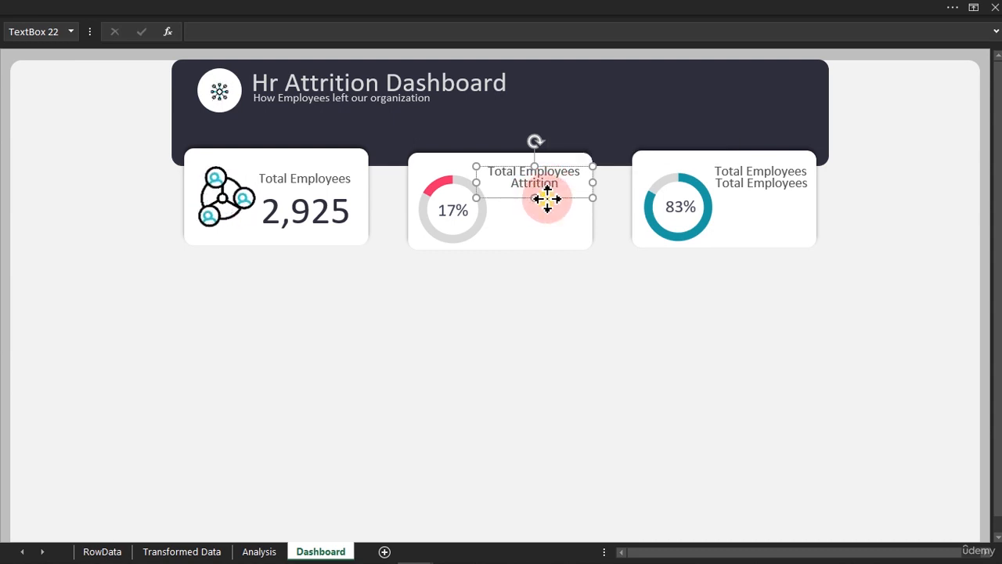
left_click(402, 11)
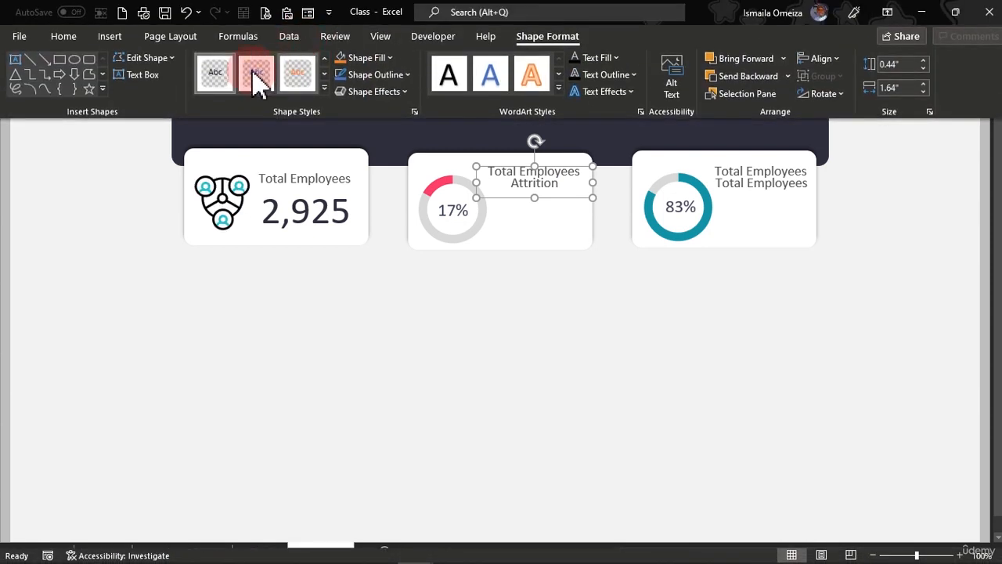
left_click(63, 38)
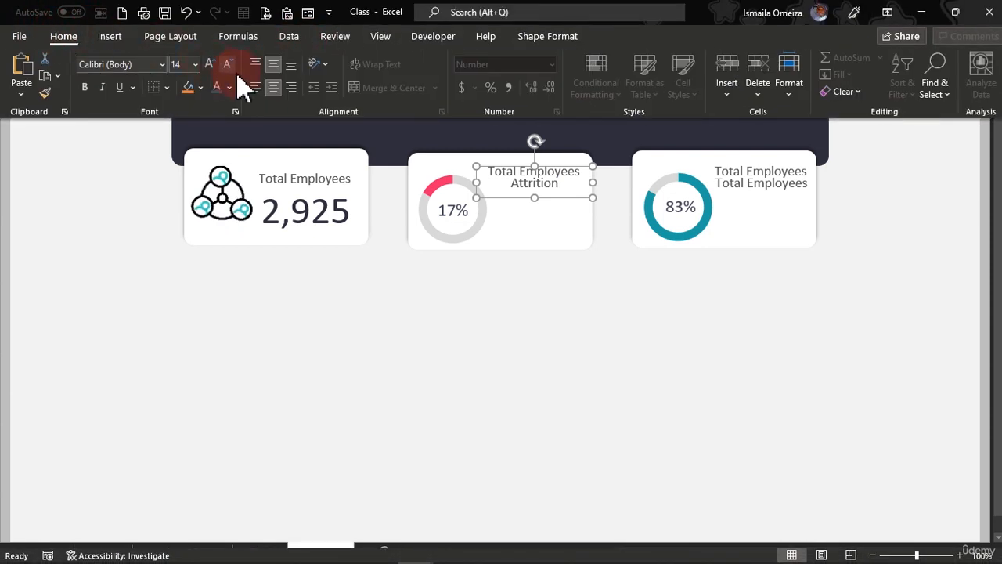
left_click(196, 65)
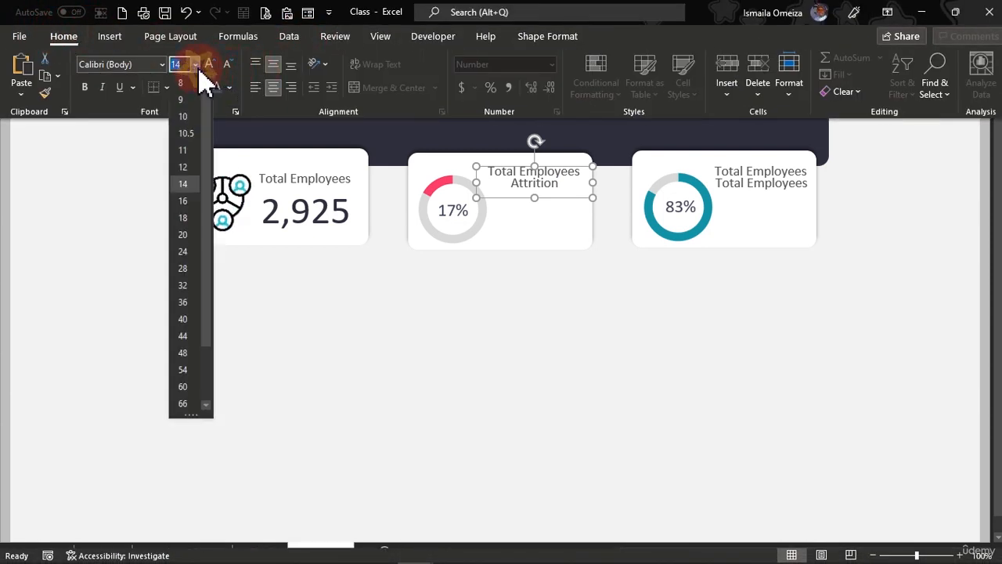
left_click(185, 167)
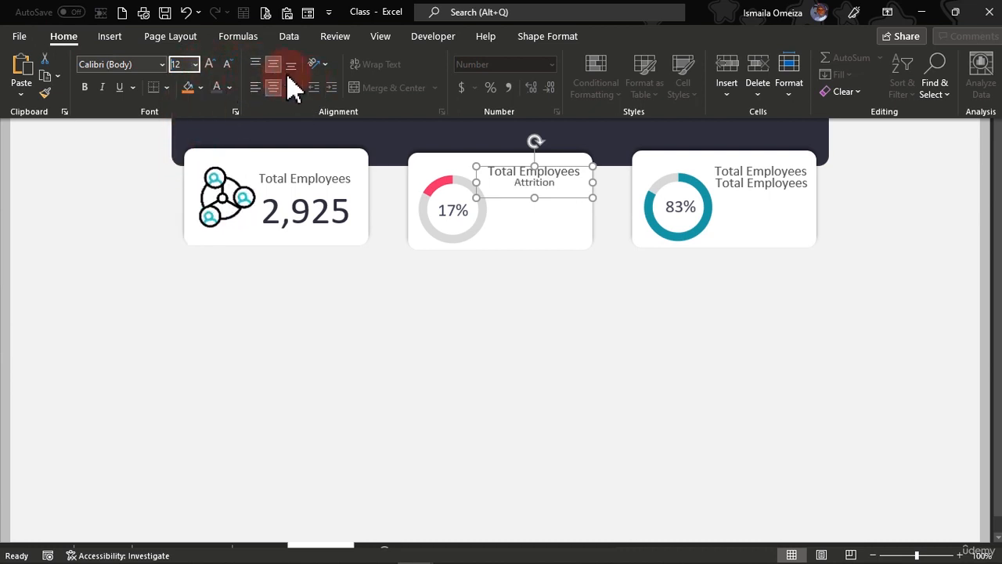
left_click(252, 88)
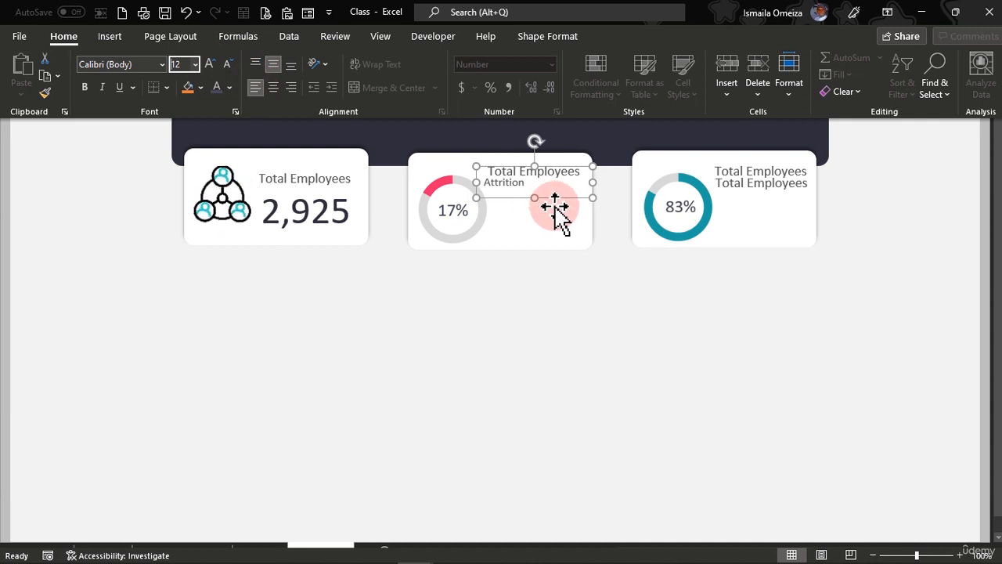
key("ctrl+shift+F1")
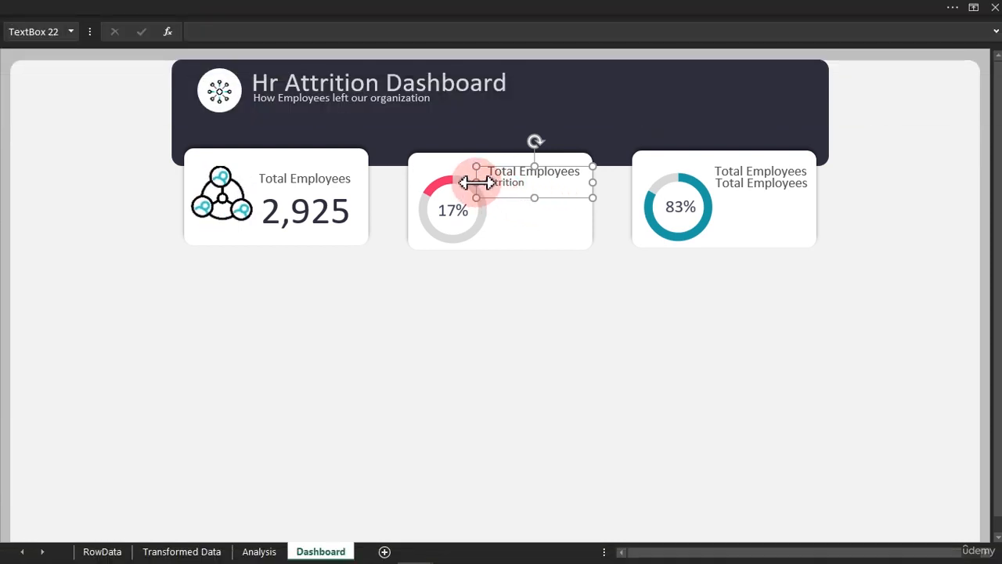
- Narrow the Attrition text box from both sides so its text starts in line with the label above
left_click(480, 181)
left_click(481, 182)
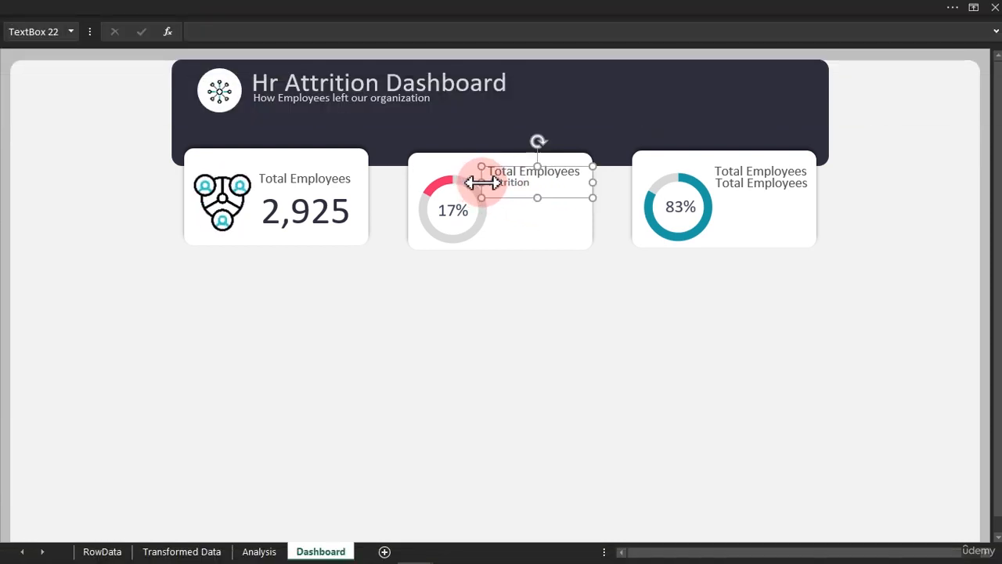
left_click_drag(592, 182, 542, 182)
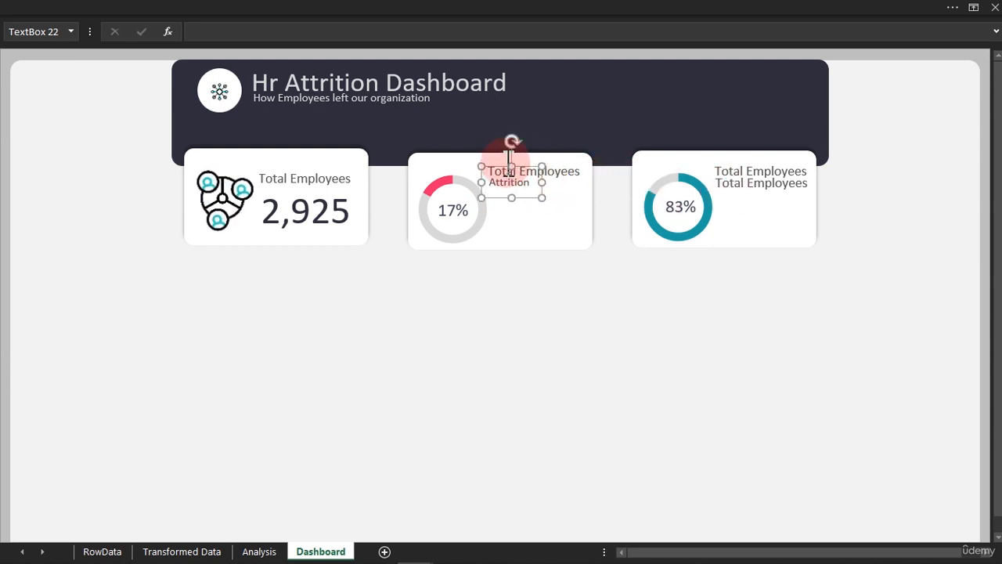
- Copy the Attrition label's formatting to the third card's lower Total Employees label with Format Painter
left_click(235, 9)
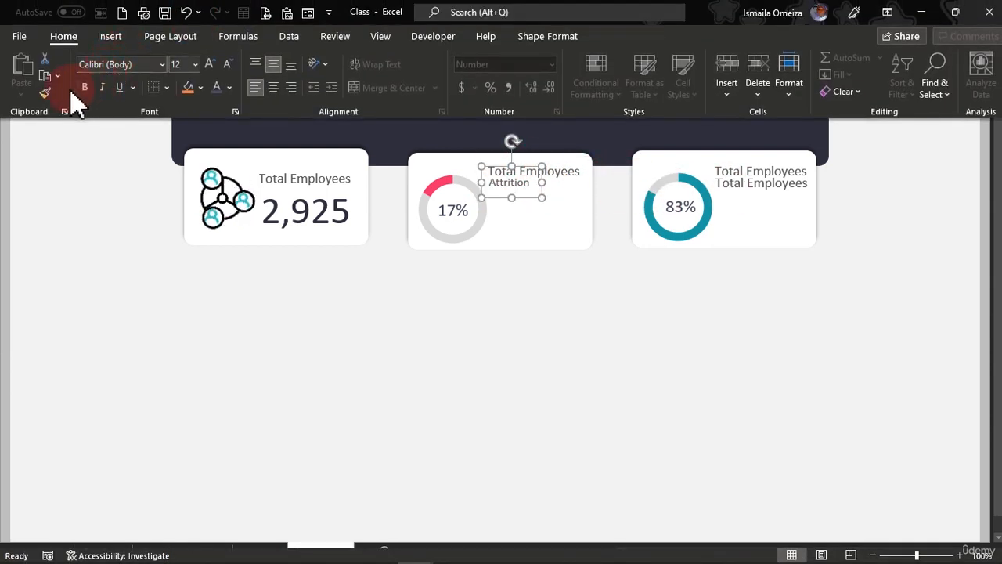
left_click(45, 93)
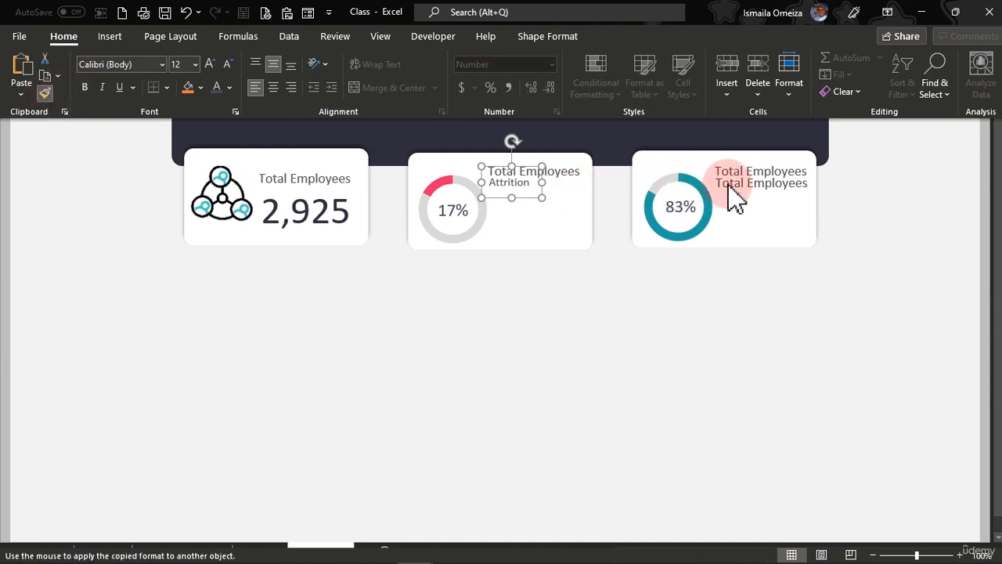
left_click(729, 188)
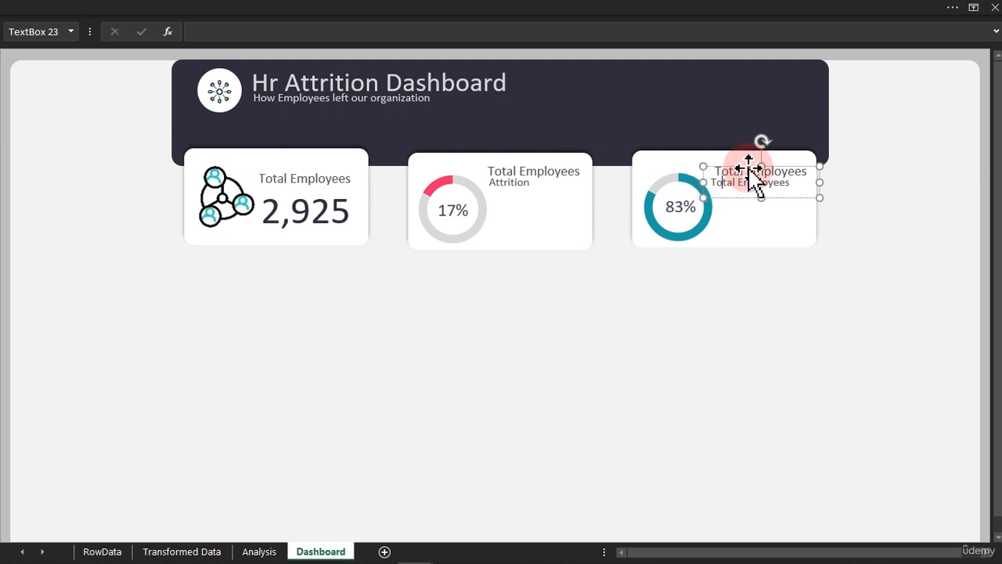
- Shorten the third card's lower label to Employees and narrow its text box to line up under the label above
left_click_drag(739, 182, 713, 181)
key("Delete")
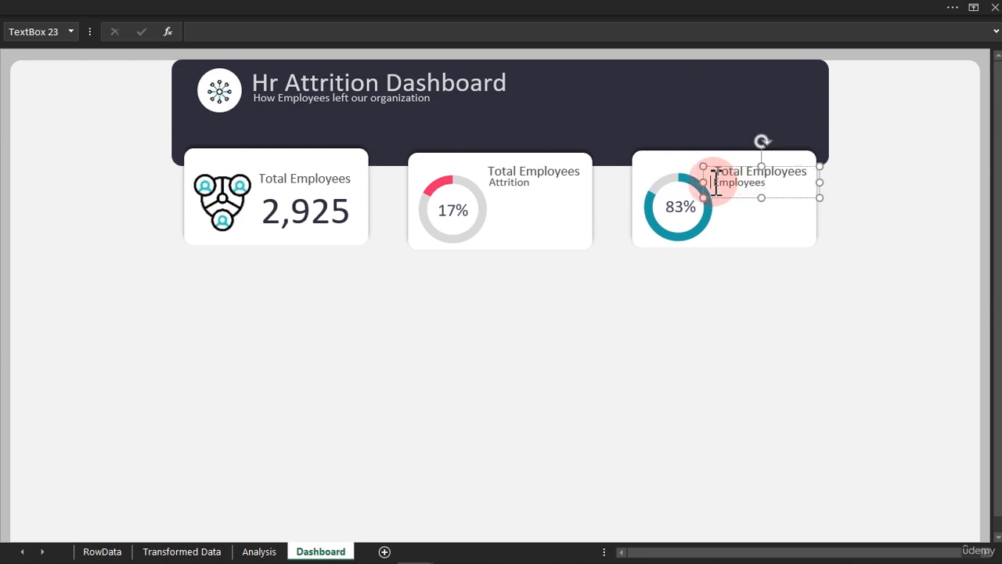
left_click_drag(701, 182, 706, 181)
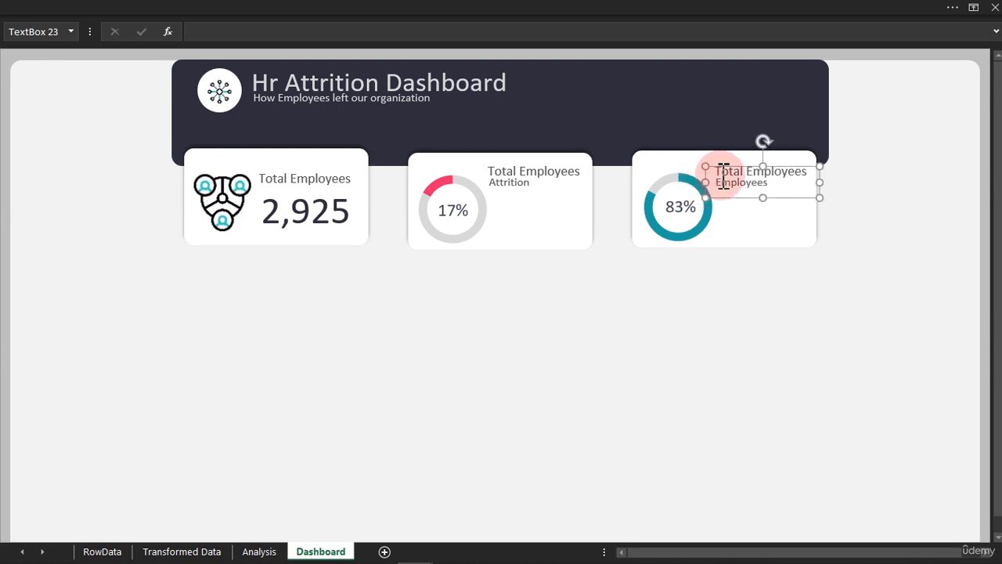
left_click_drag(819, 182, 780, 182)
- Change the third card's upper label to Total Active and narrow its text box to line up with the Employees label
left_click(799, 177)
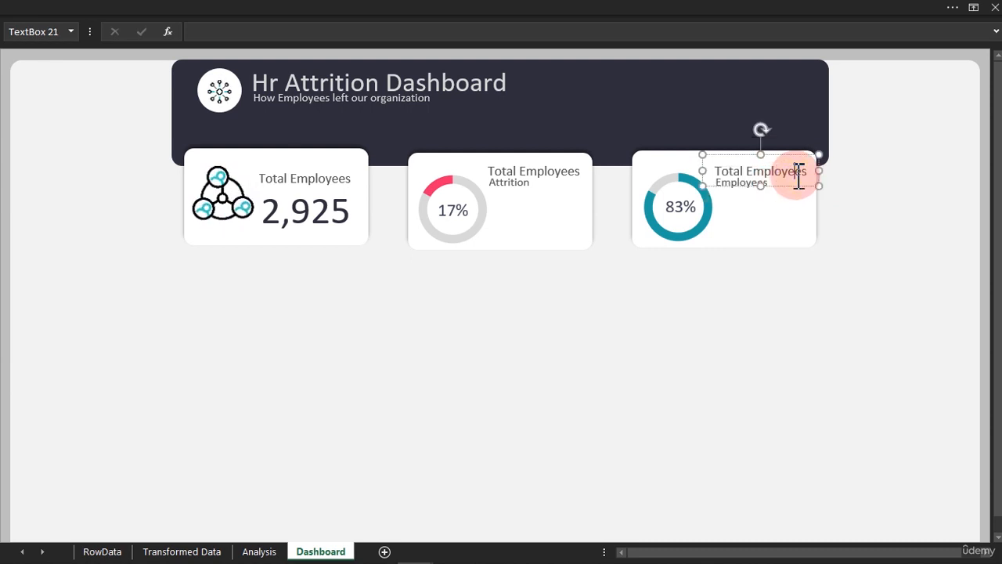
left_click(804, 174)
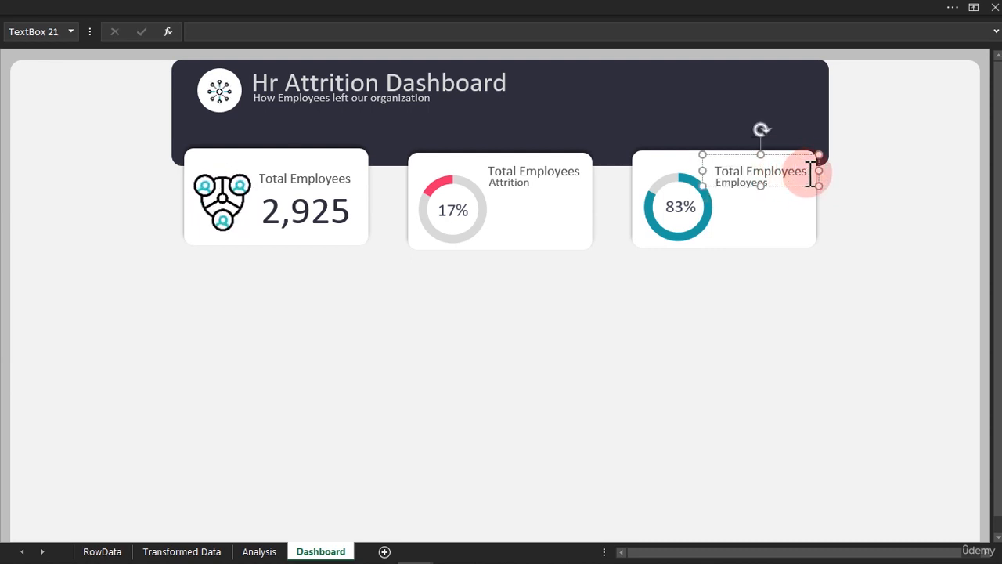
left_click_drag(811, 175, 764, 174)
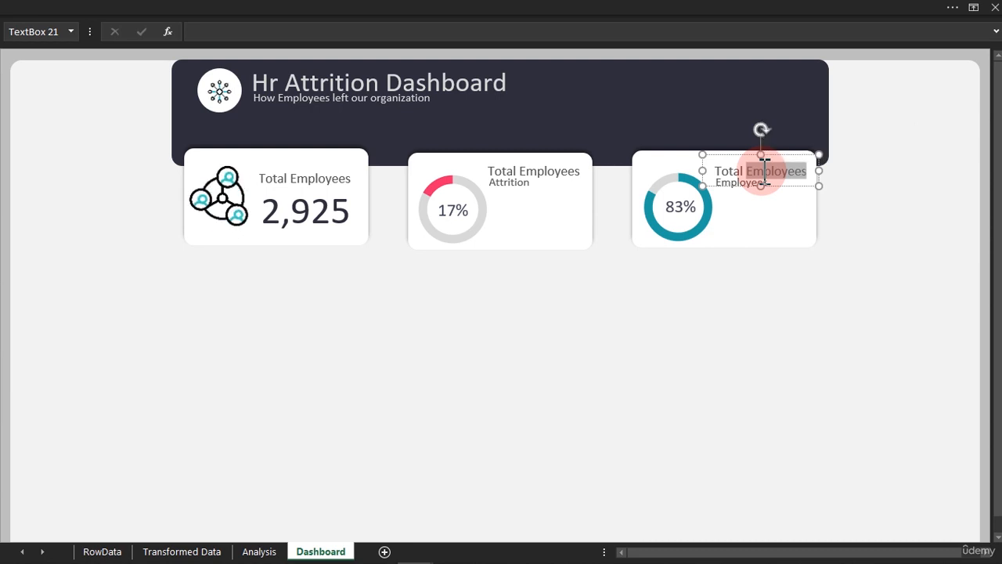
type("Active")
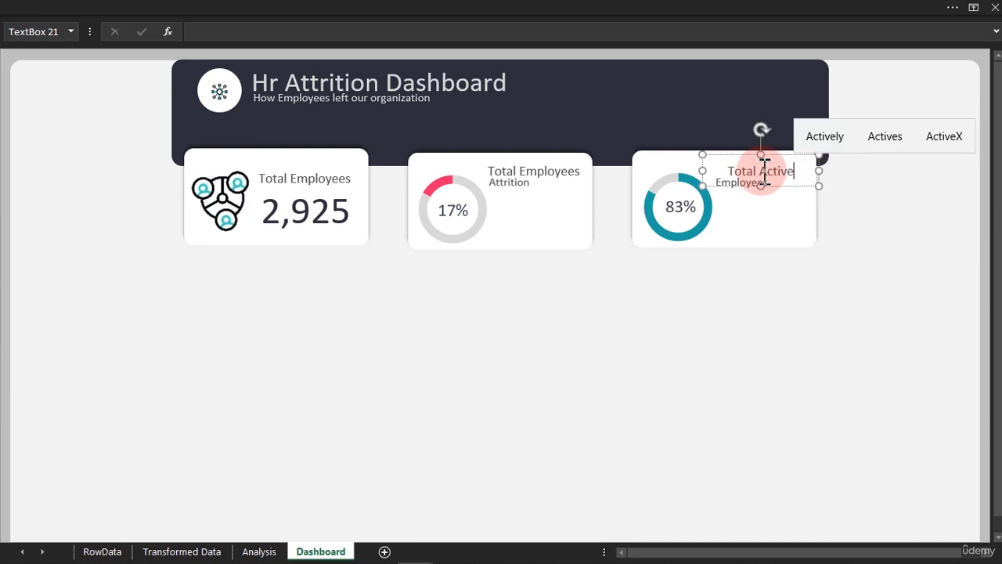
left_click_drag(819, 171, 802, 170)
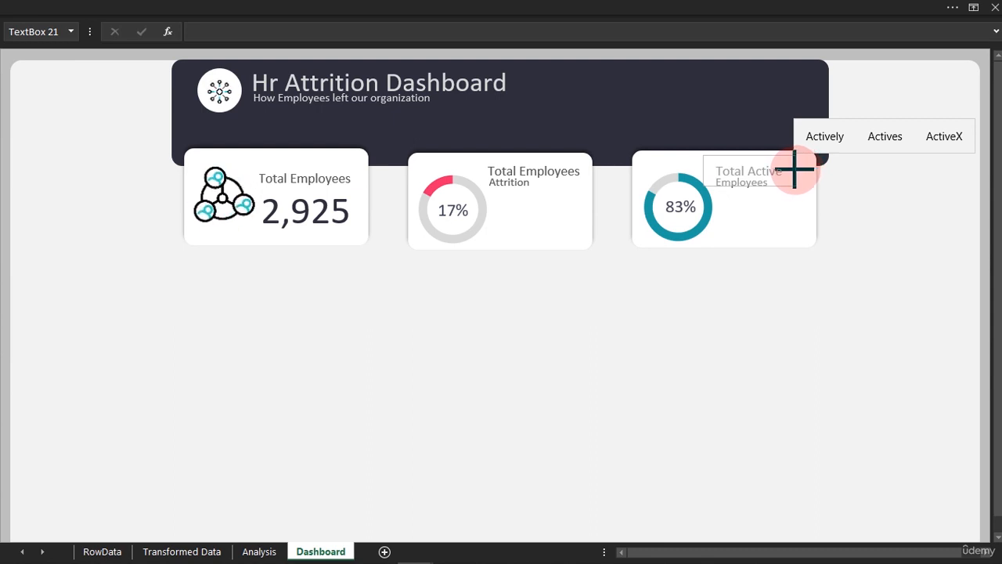
left_click_drag(796, 170, 794, 168)
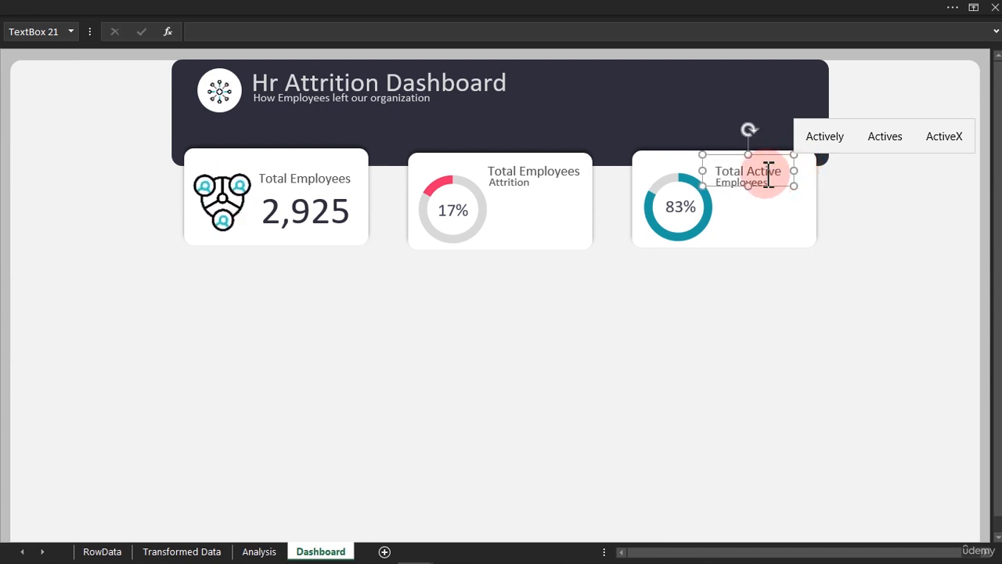
- Colour the word Active in the third card's upper label with the recently used teal
double_click(754, 171)
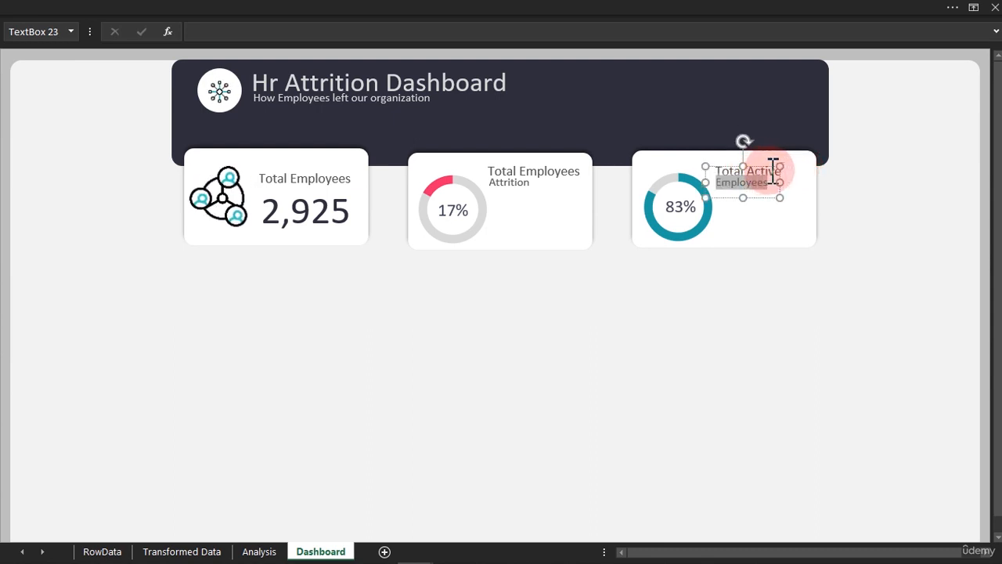
left_click(790, 173)
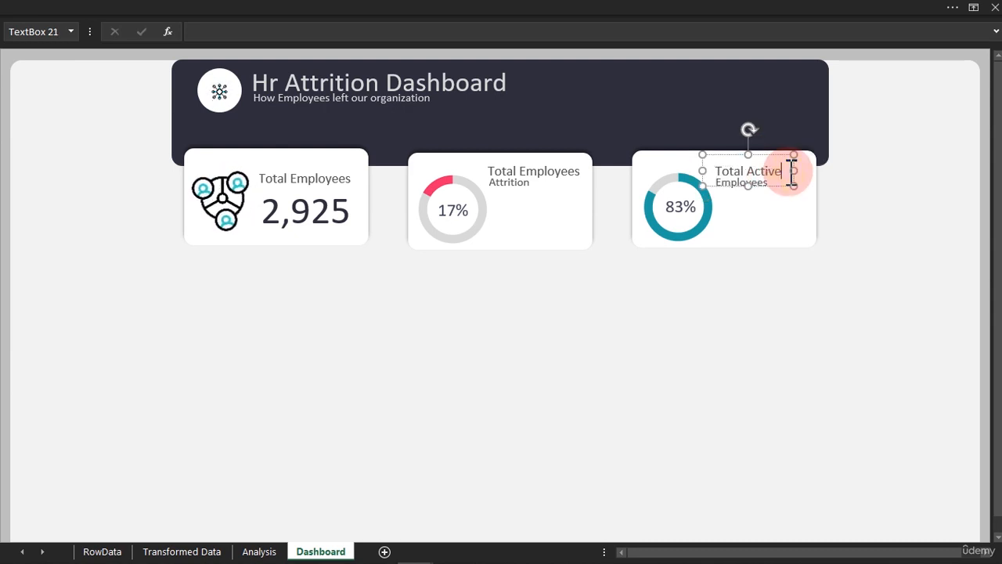
left_click_drag(791, 174, 749, 171)
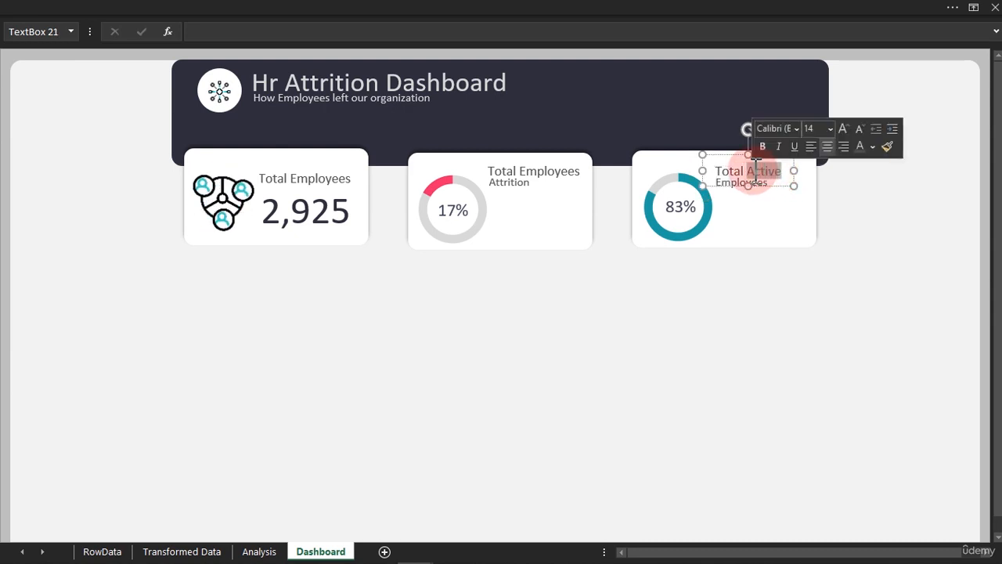
left_click(872, 146)
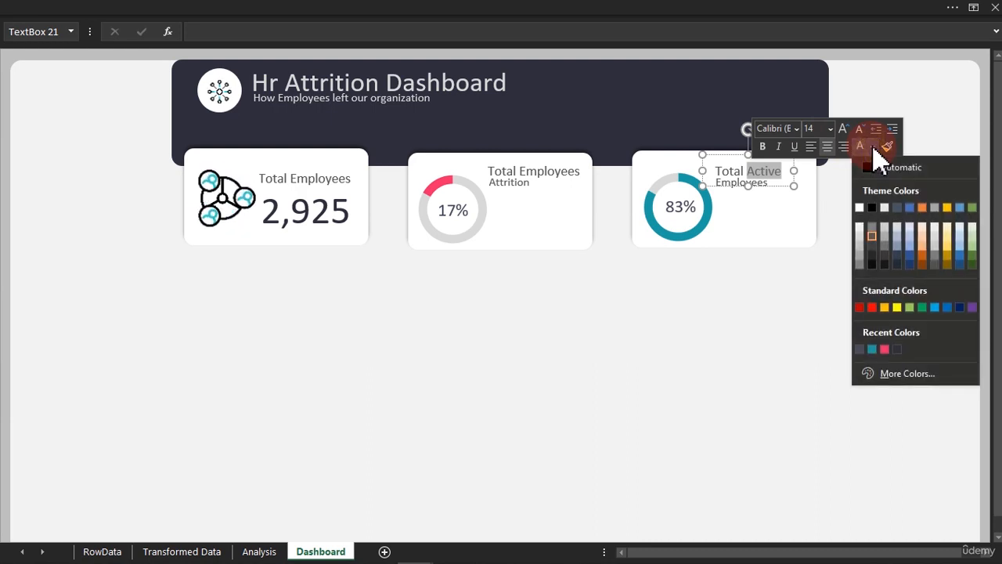
left_click(871, 350)
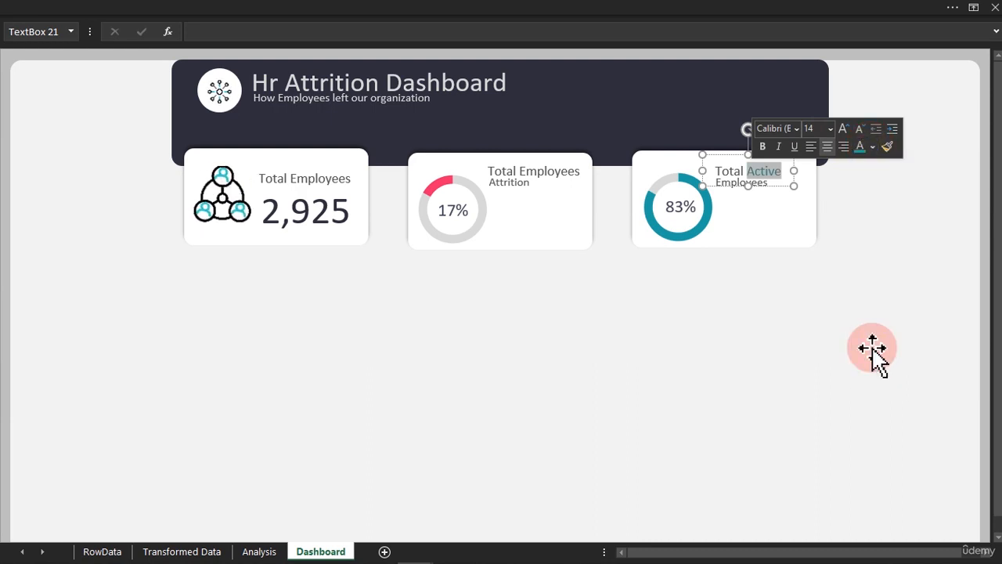
- Change the second card's lower label to Attrition Rate
left_click(572, 172)
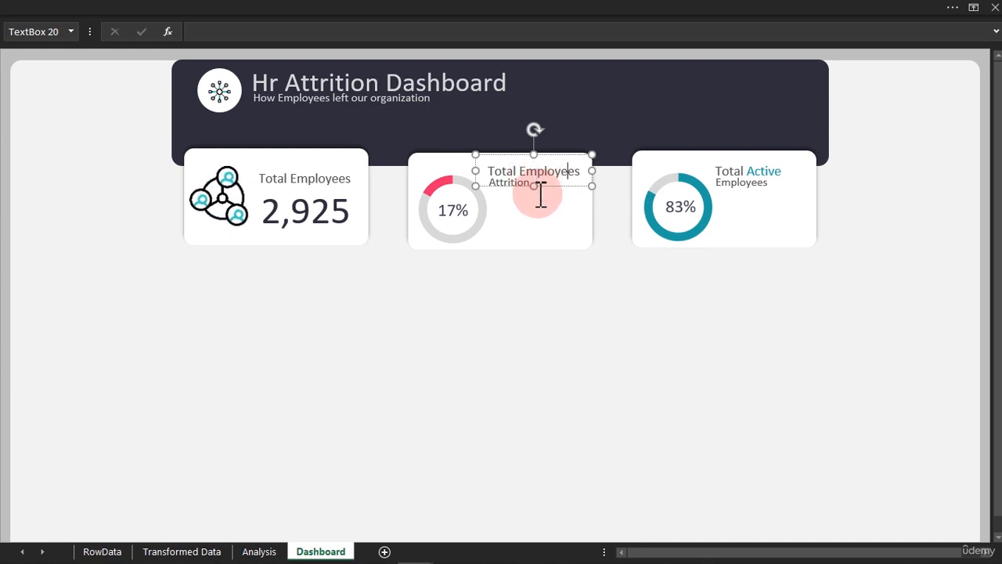
left_click(540, 195)
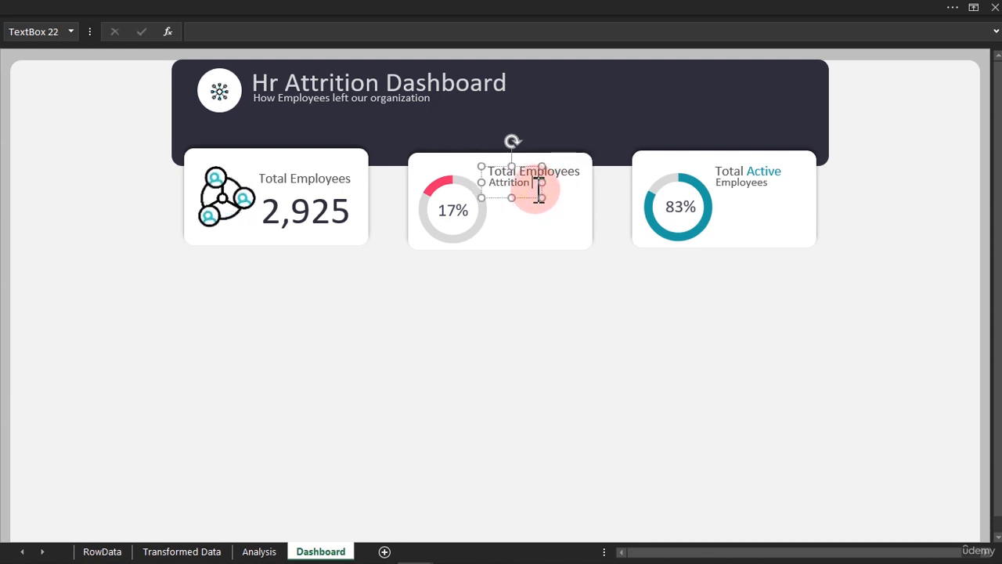
type("Rate")
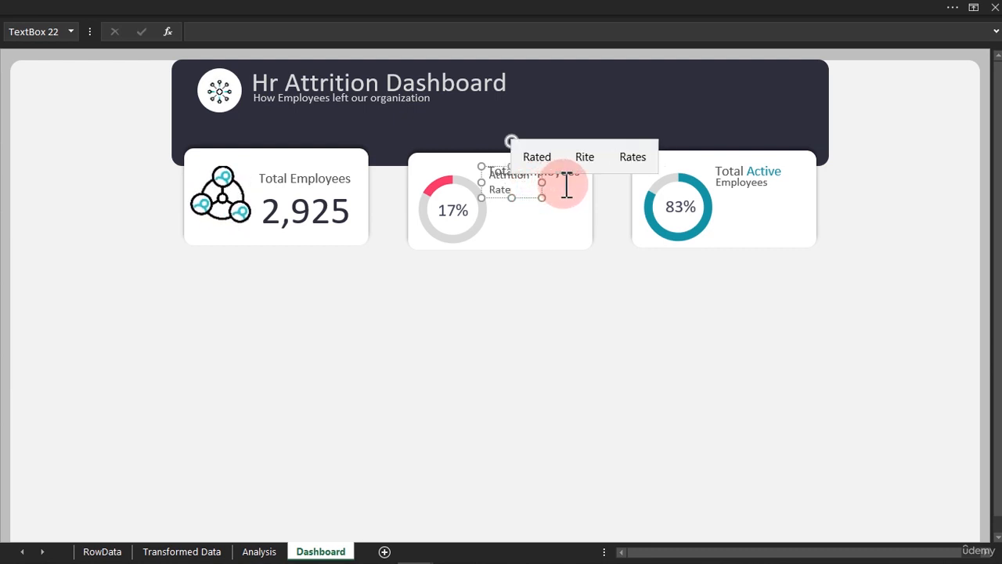
- Widen the Attrition Rate text box to fit one line and colour its text with the recently used pink
left_click_drag(543, 181, 490, 184)
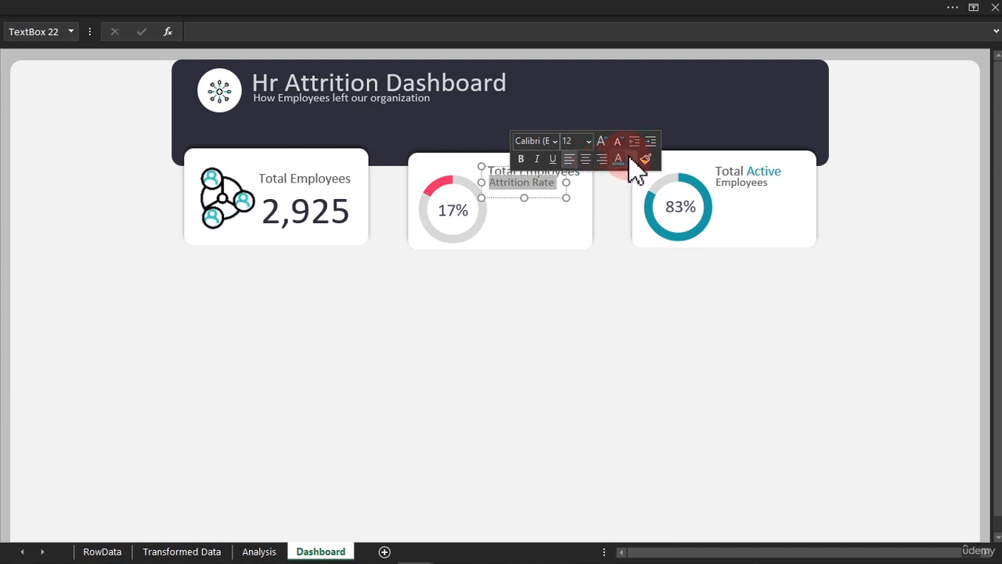
left_click(631, 159)
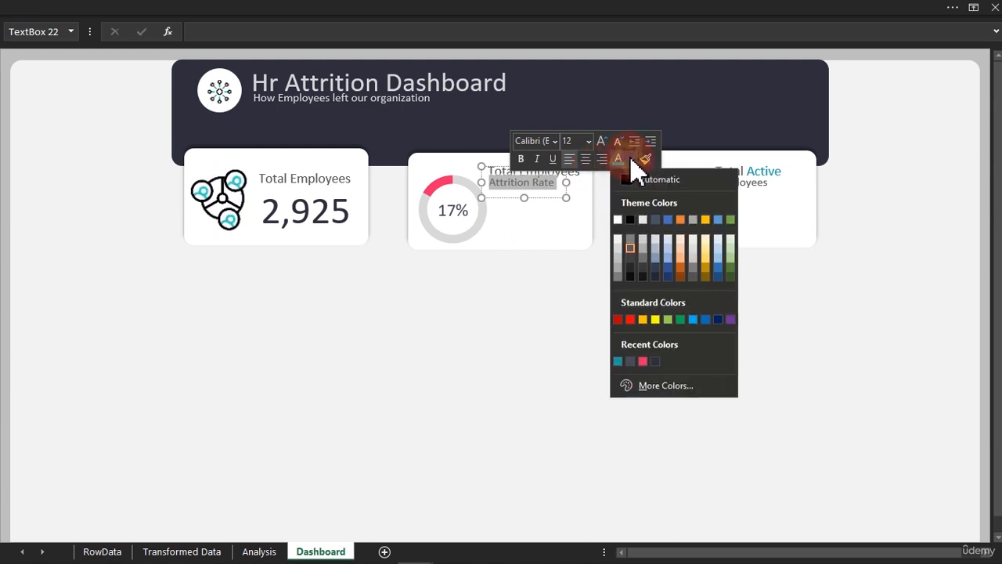
left_click(643, 361)
left_click(644, 362)
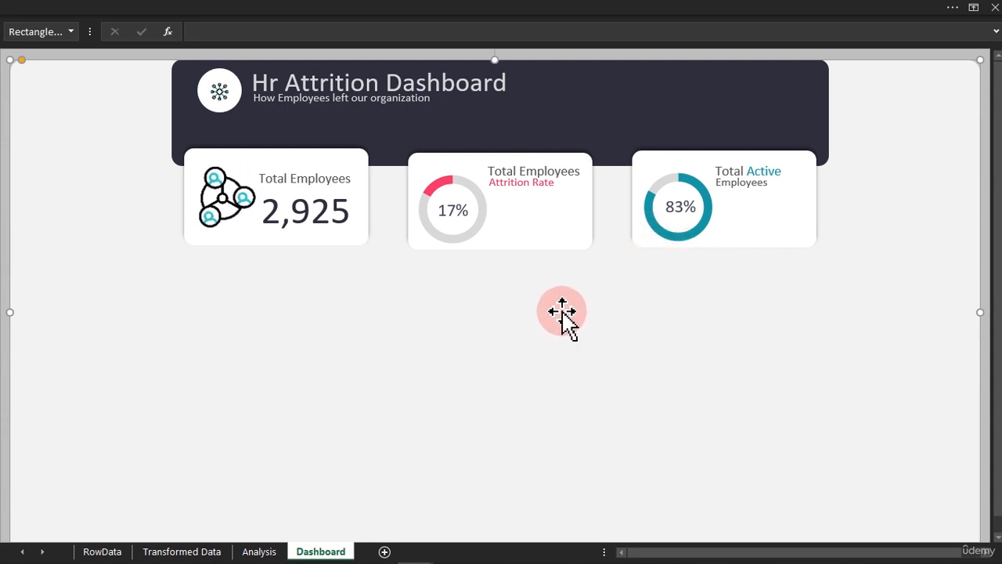
- Duplicate the percentage text boxes of the second and third cards together, placing the copies beneath each card's labels
left_click(454, 211)
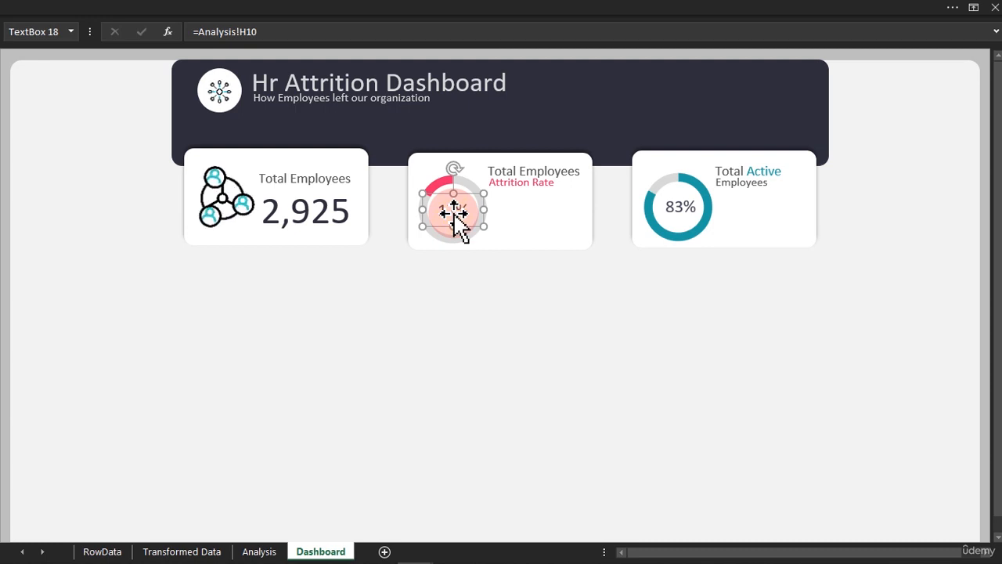
left_click(681, 201, "ctrl")
left_click_drag(687, 222, 761, 218)
left_click(649, 315)
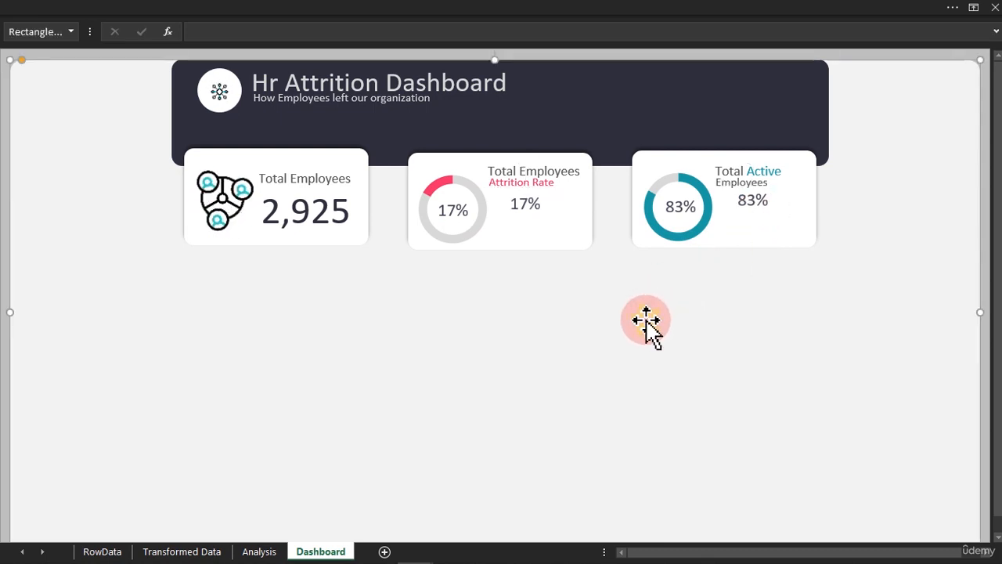
- Link the second card's copied percentage box to the Ex Employees count in Analysis!G10
left_click(530, 211)
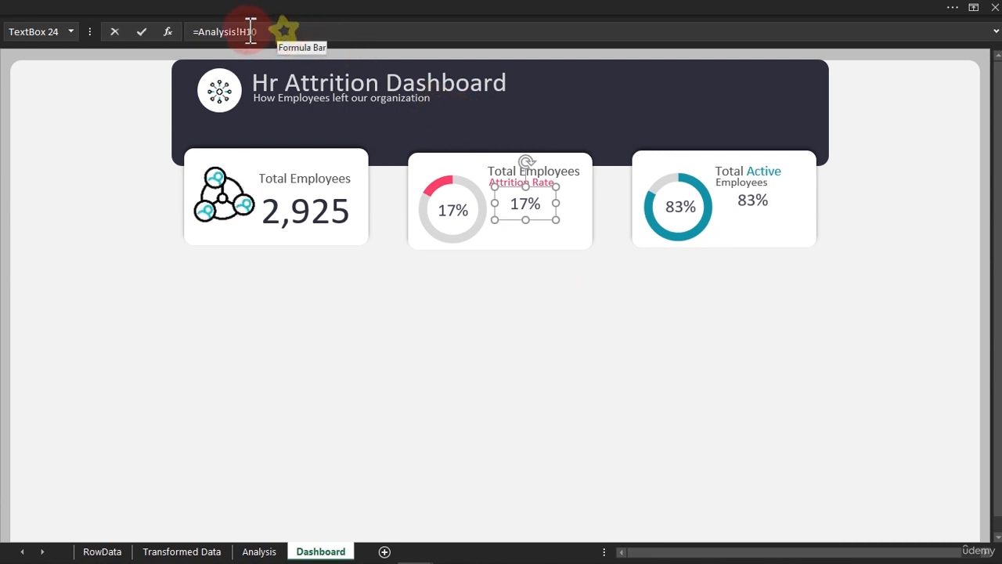
left_click_drag(257, 32, 226, 31)
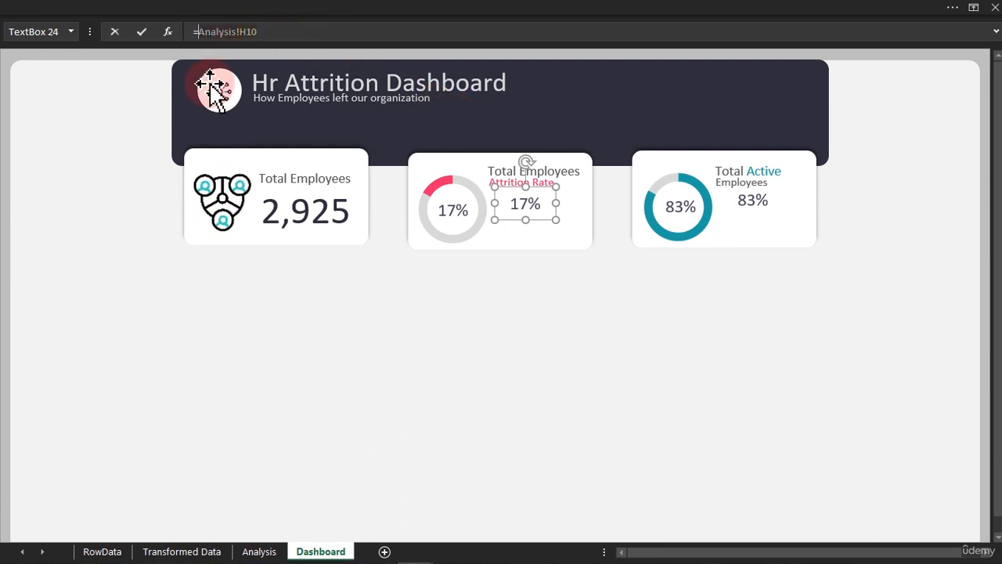
left_click(278, 550)
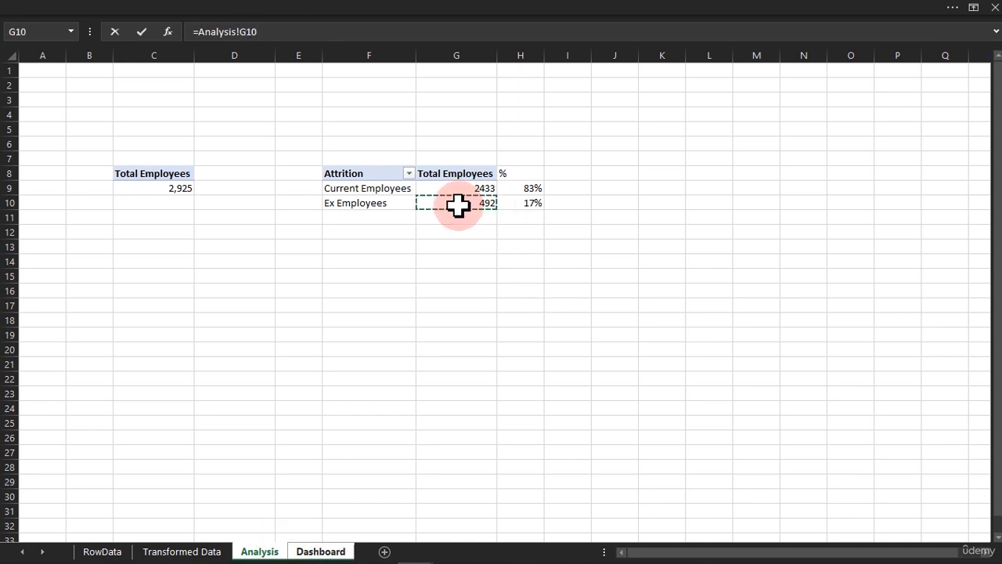
key("Return")
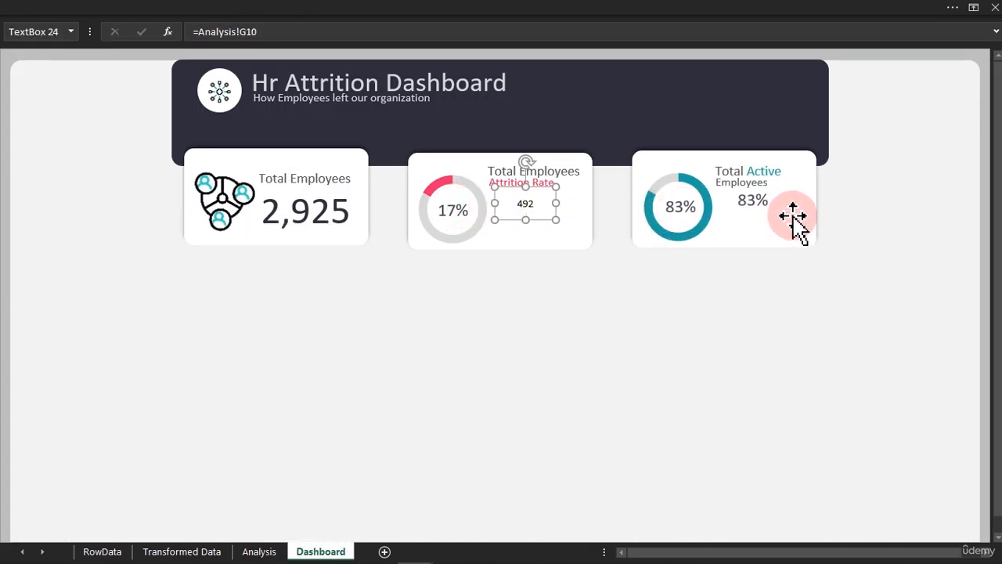
- Link the third card's copied percentage box to the Current Employees count in Analysis!G9
left_click(760, 212)
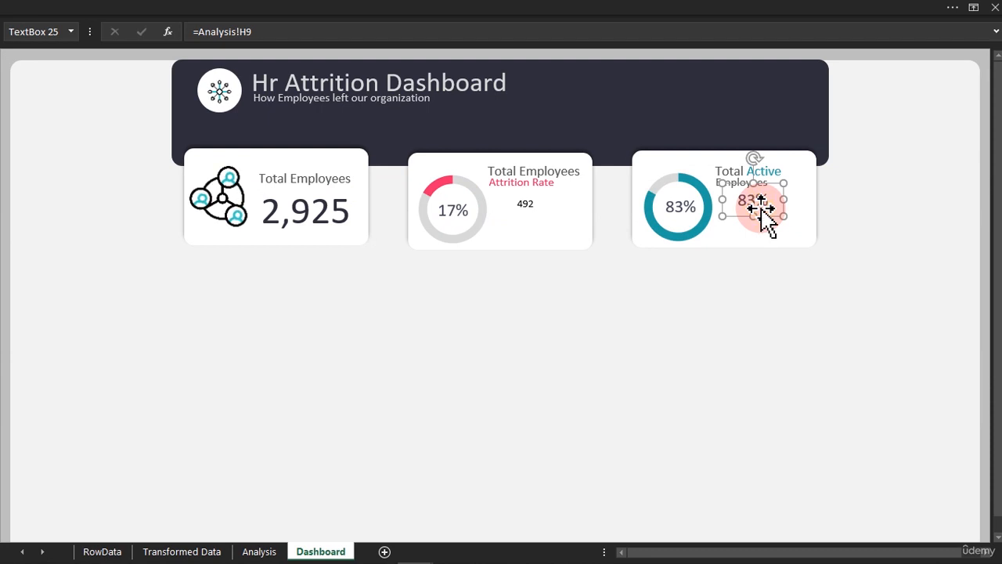
left_click(256, 33)
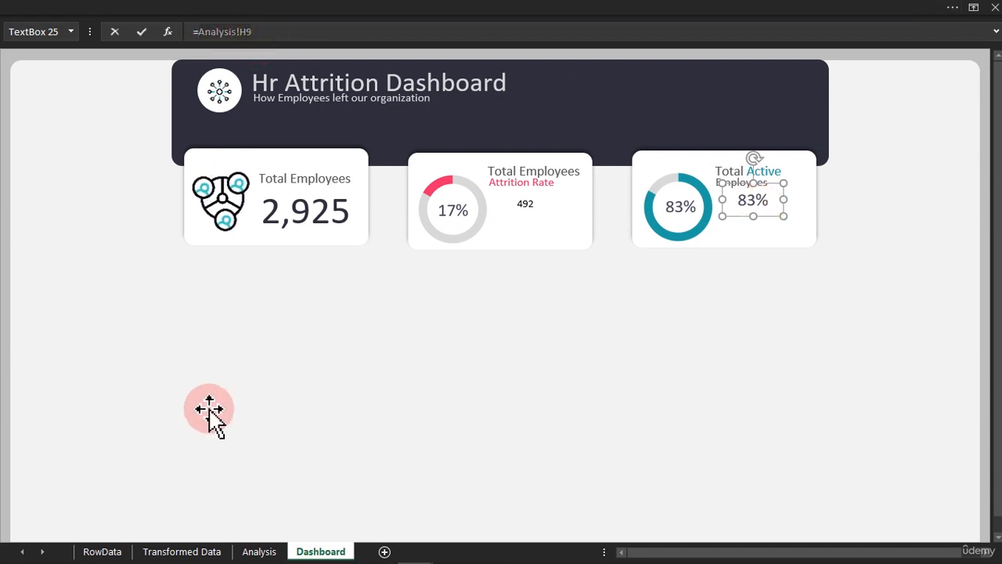
left_click(258, 549)
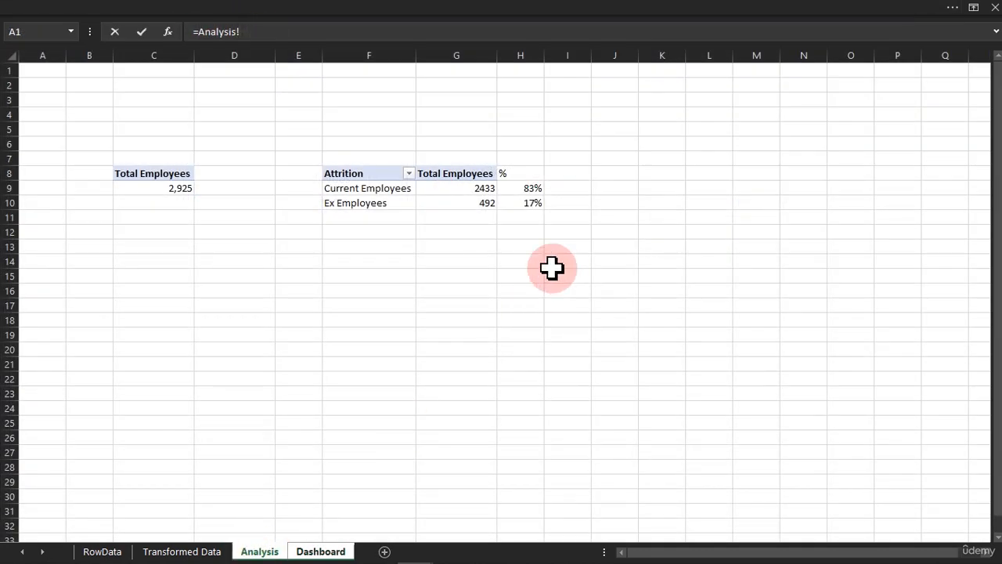
left_click(456, 189)
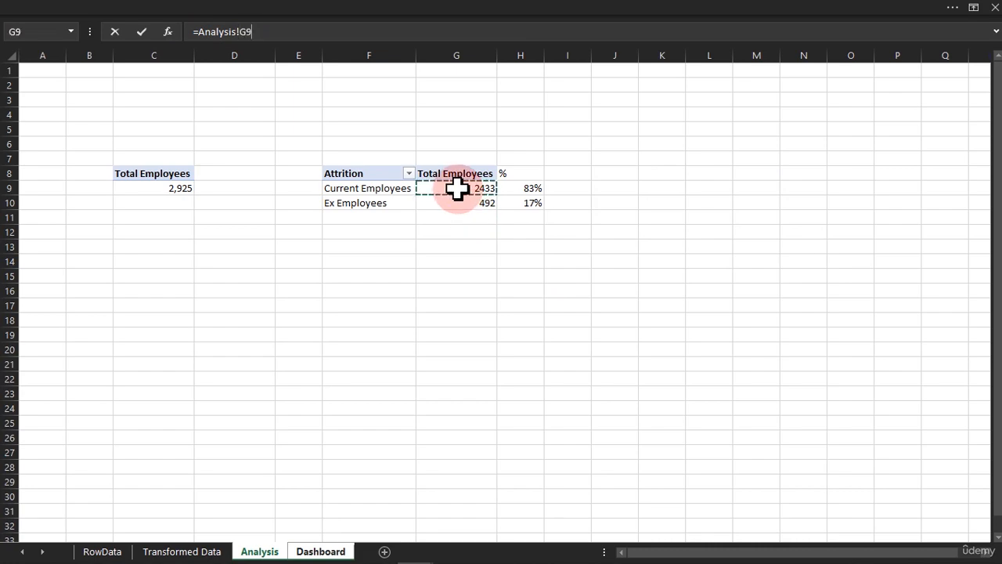
key("Return")
- Format cells G9:G10 on the Analysis sheet as Number with 0 decimal places and the 1000 separator
left_click(259, 551)
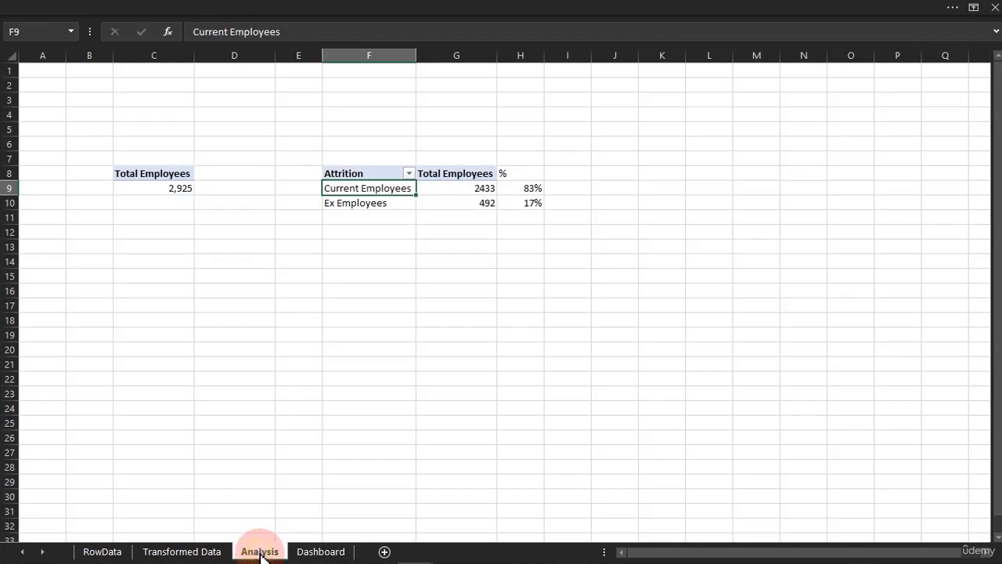
left_click_drag(461, 187, 462, 201)
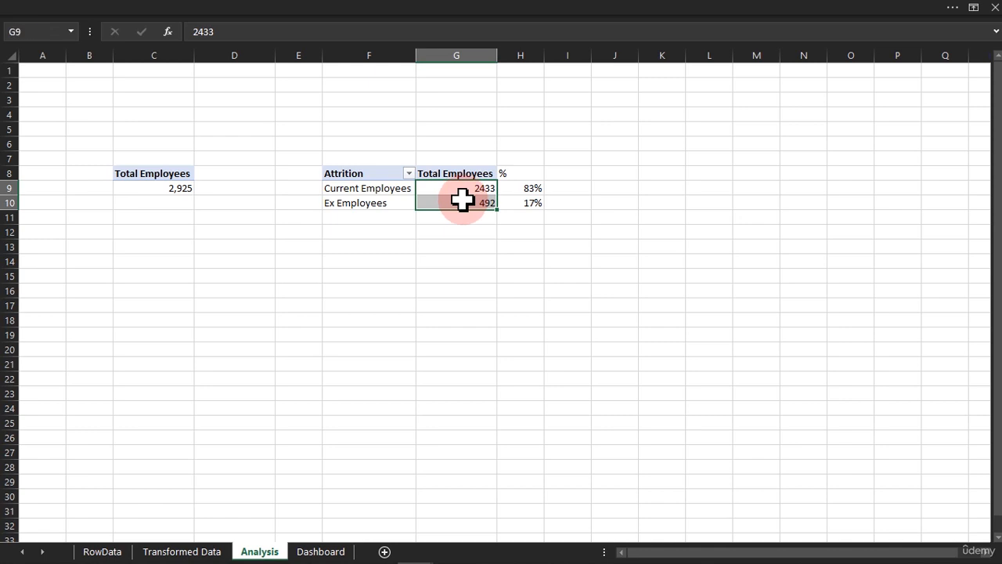
key("ctrl+1")
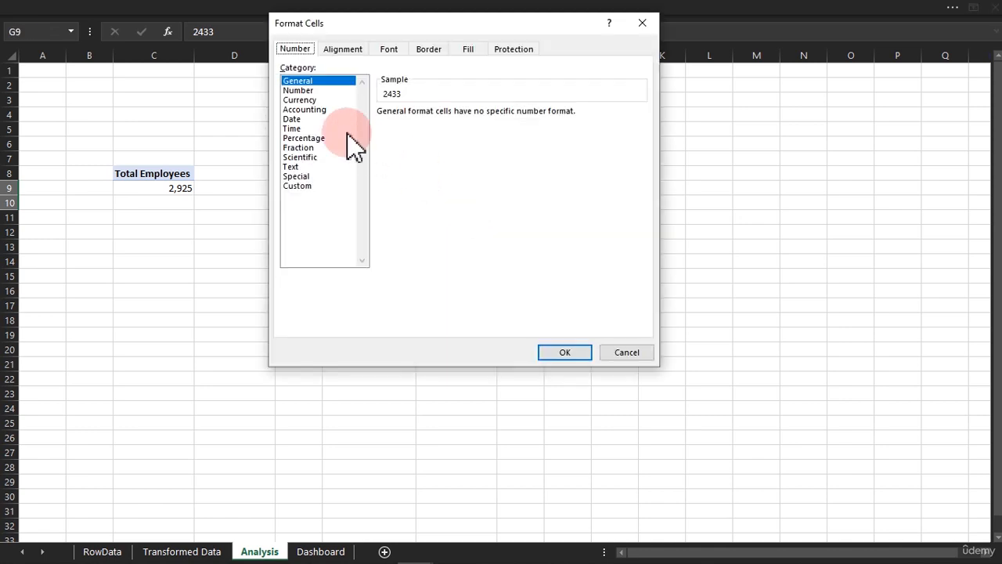
left_click(314, 90)
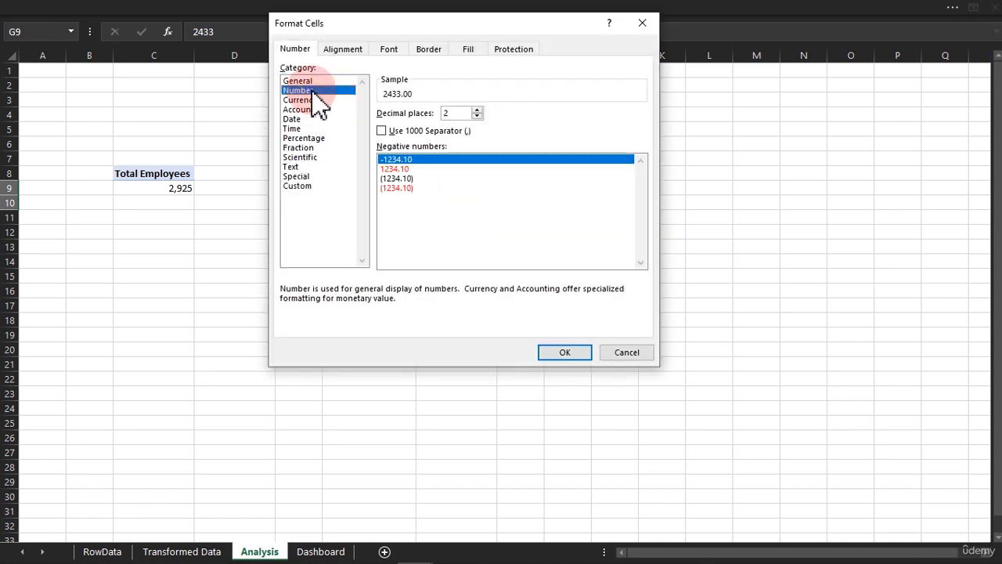
left_click(477, 116)
left_click(477, 117)
left_click(442, 133)
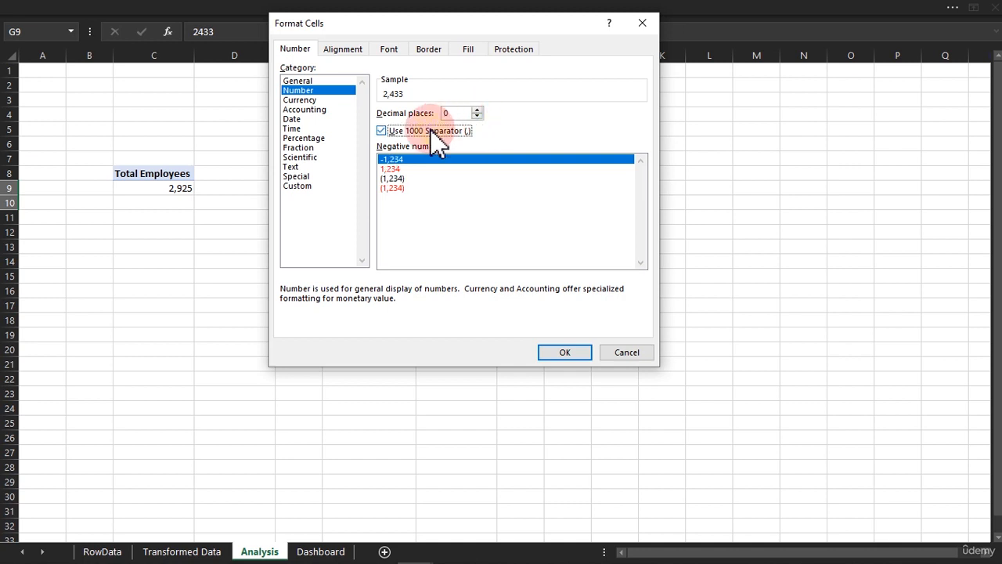
left_click(565, 353)
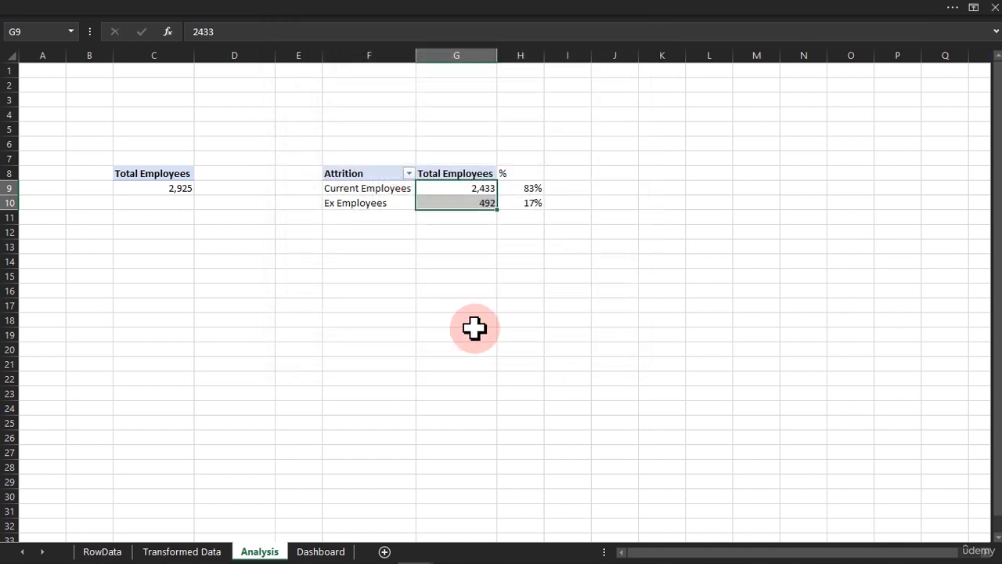
- Set both employee count text boxes on the Dashboard sheet to font size 24 and the recently used dark grey
left_click(320, 551)
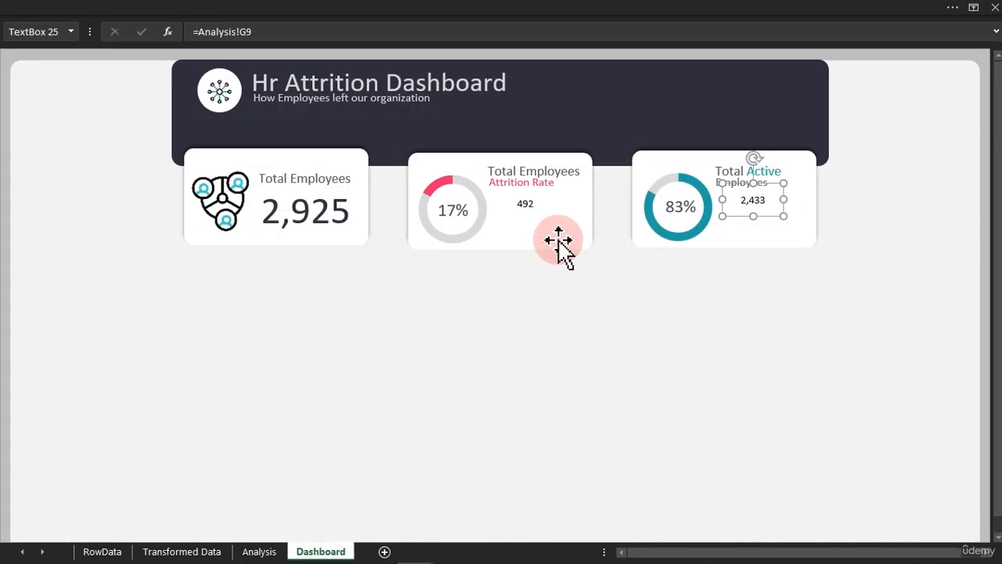
left_click(529, 205)
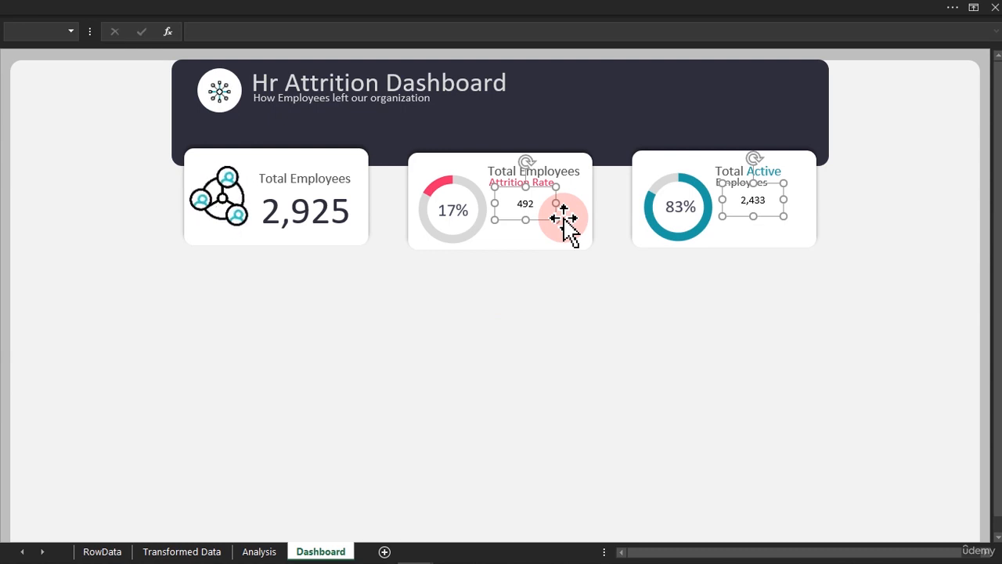
left_click(269, 9)
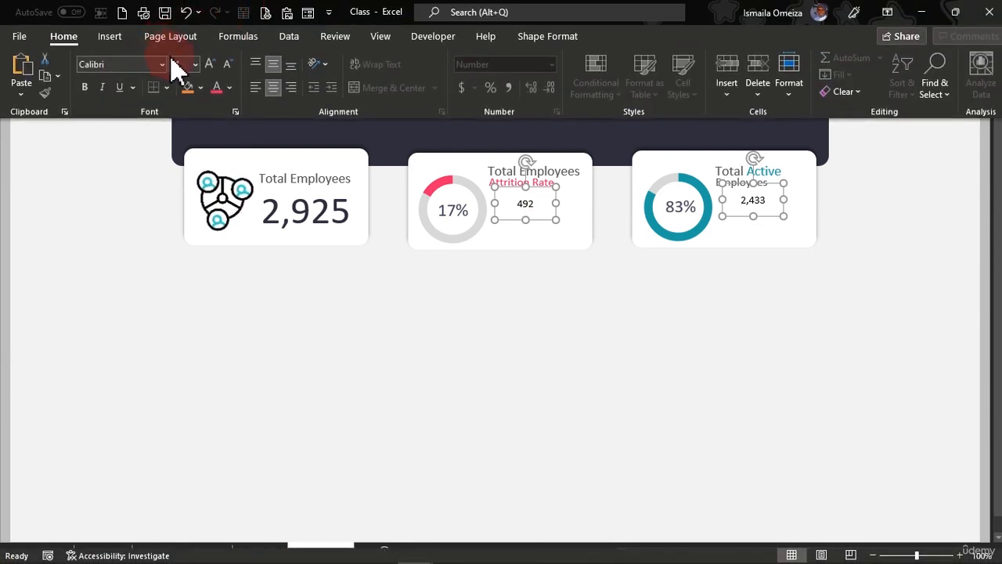
left_click(194, 66)
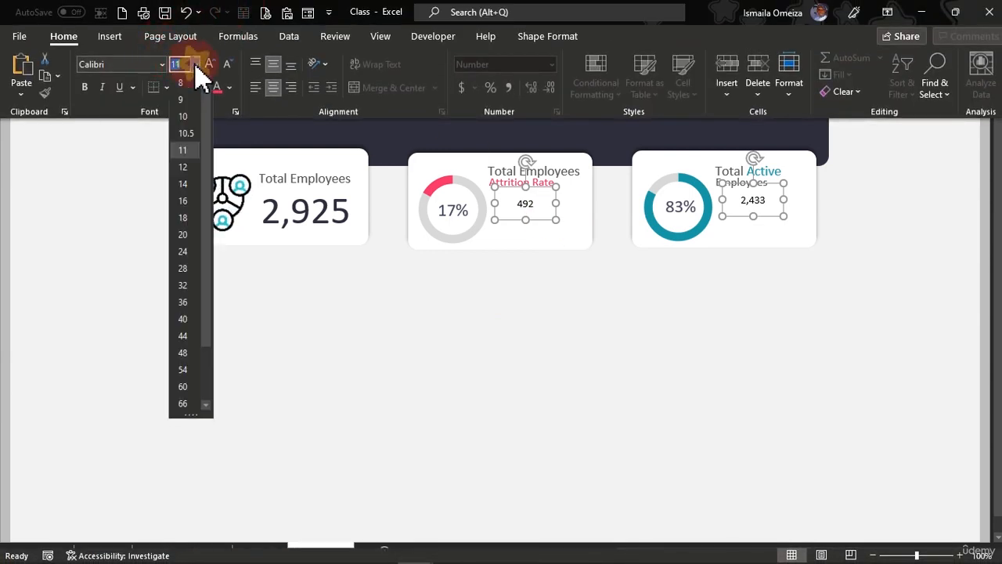
left_click(183, 250)
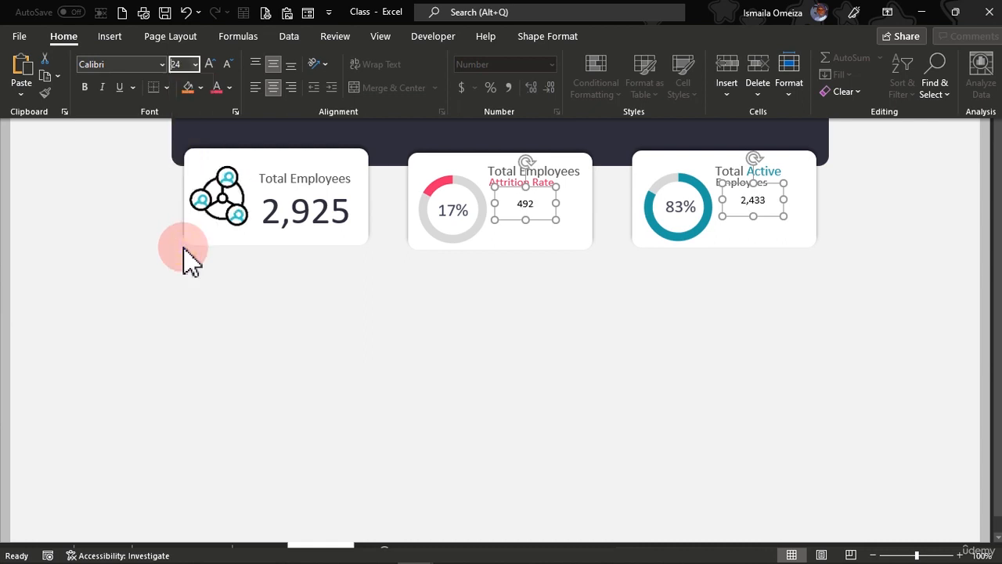
left_click(229, 88)
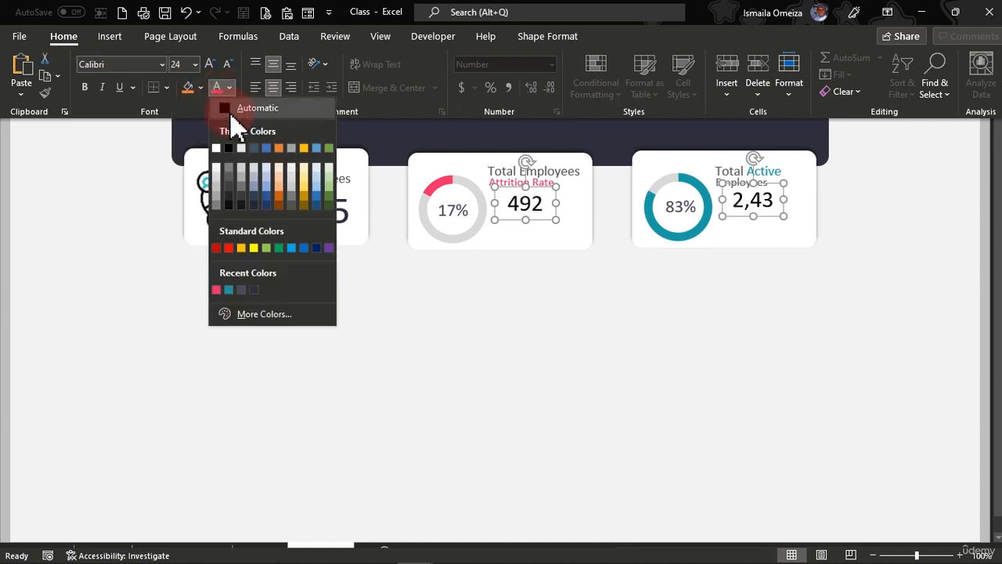
left_click(242, 291)
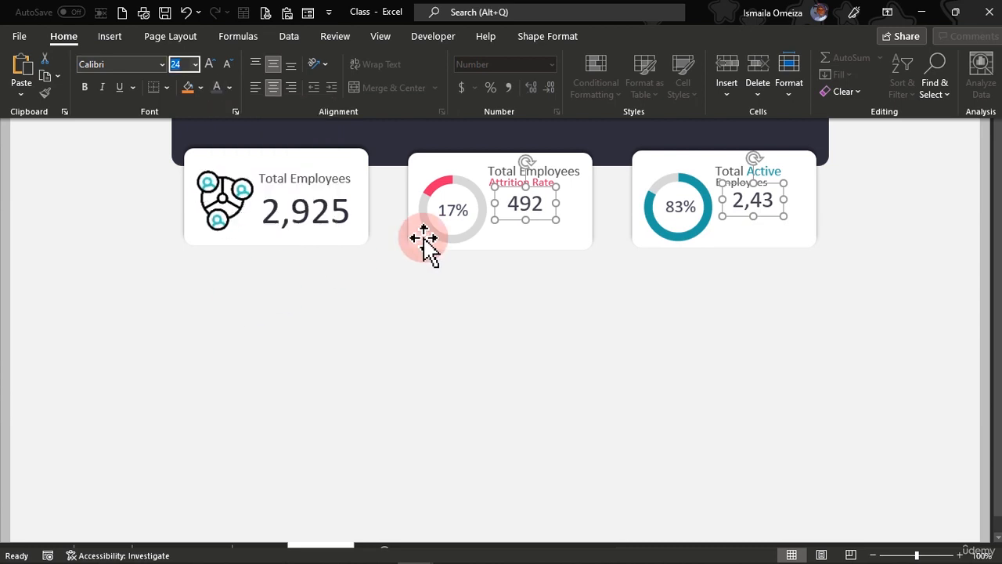
key("ctrl+shift+F1")
left_click(552, 281)
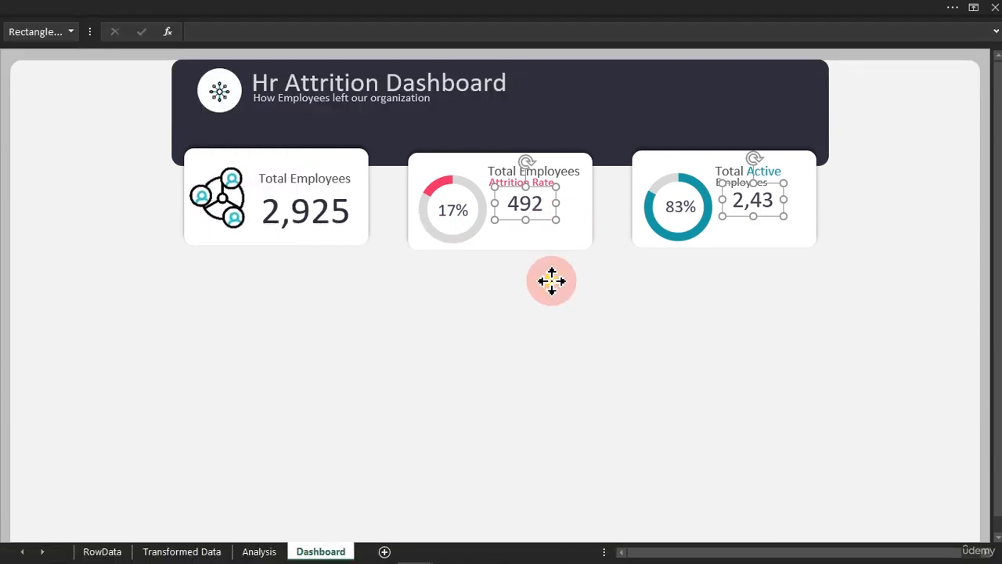
- Widen the third card's count box to fit the whole number and line up both count boxes under their labels
left_click(530, 206)
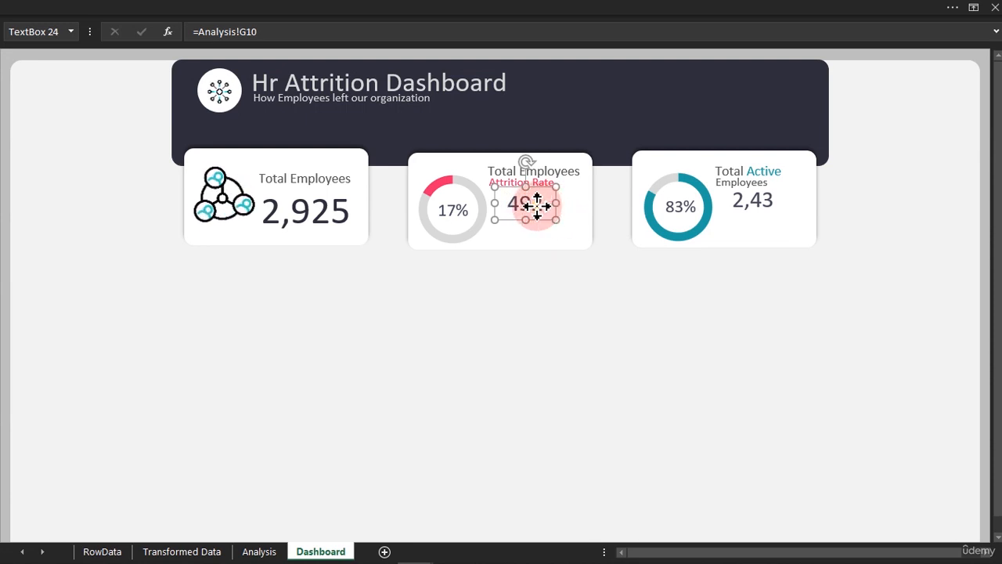
left_click_drag(537, 205, 539, 208)
left_click(757, 205)
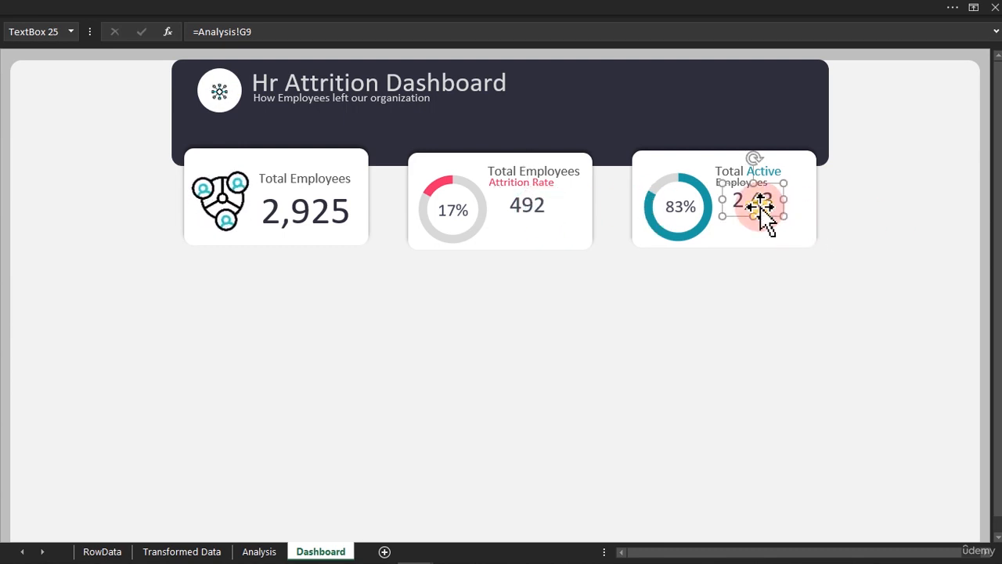
left_click_drag(783, 199, 762, 200)
left_click(535, 204)
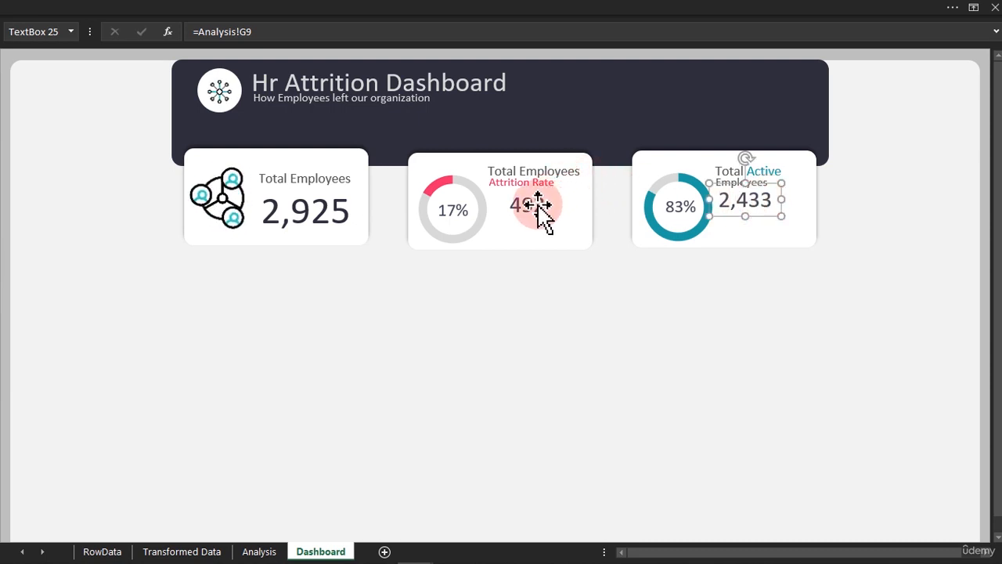
left_click_drag(528, 203, 517, 205)
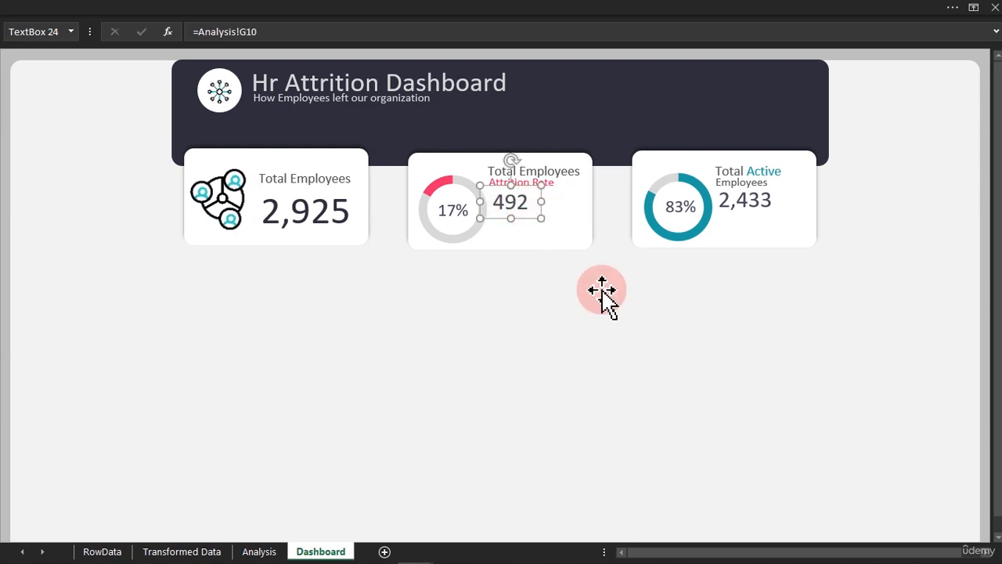
- Move the second card's two labels and count together slightly down to centre them beside the doughnut chart
left_click(553, 180, "shift")
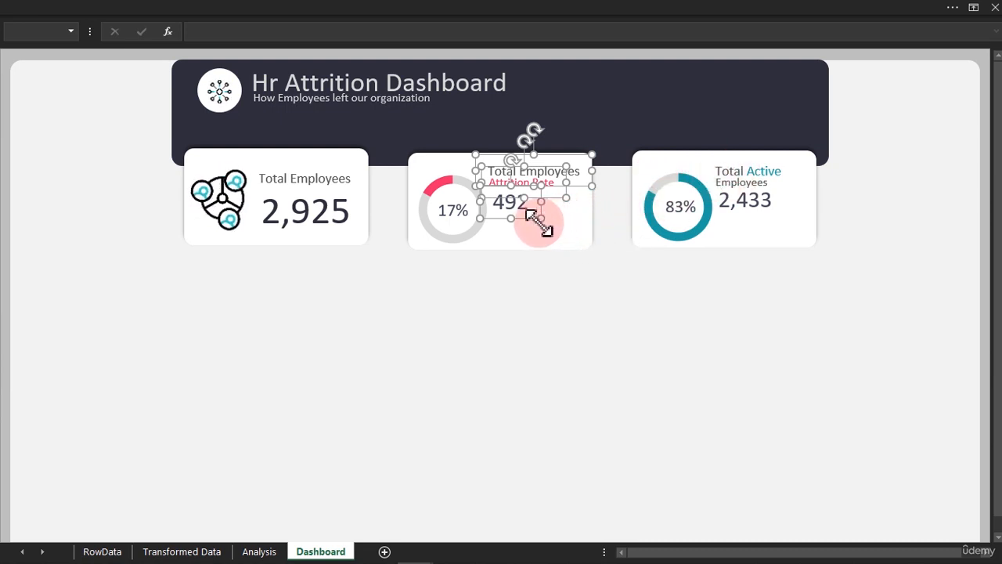
left_click_drag(534, 220, 539, 227)
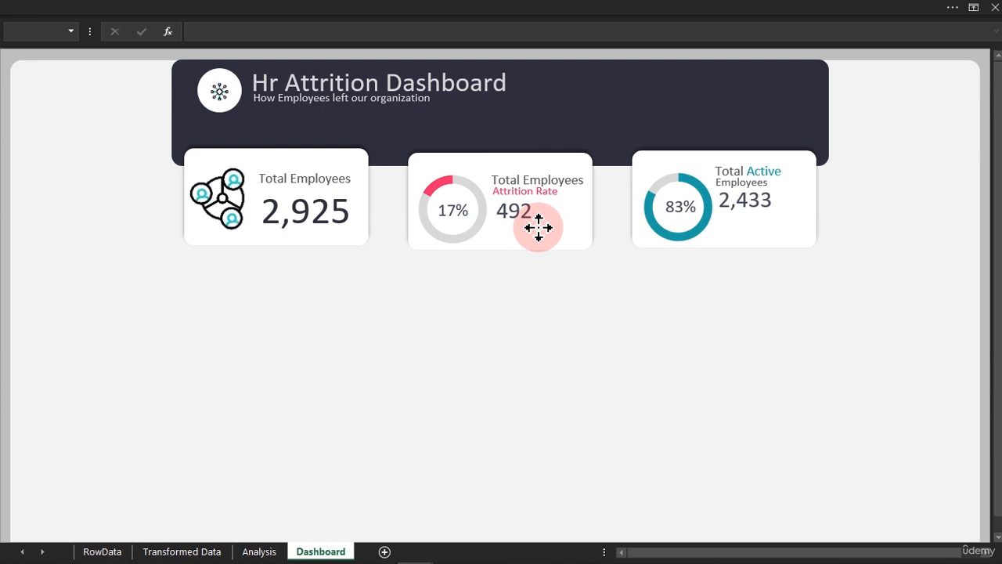
left_click(539, 228)
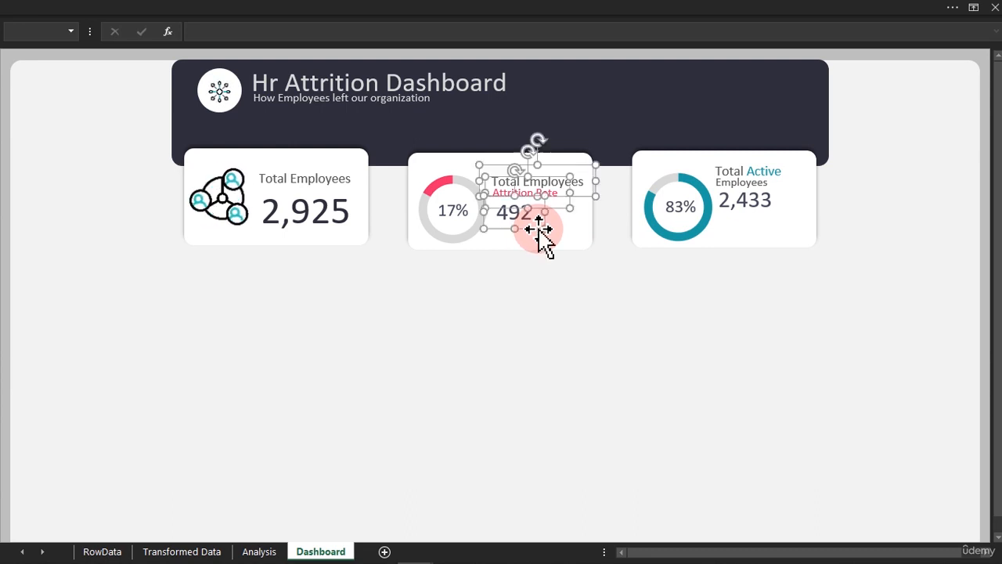
- Move the third card's two labels and count together slightly down to centre them beside the doughnut chart
left_click(736, 184)
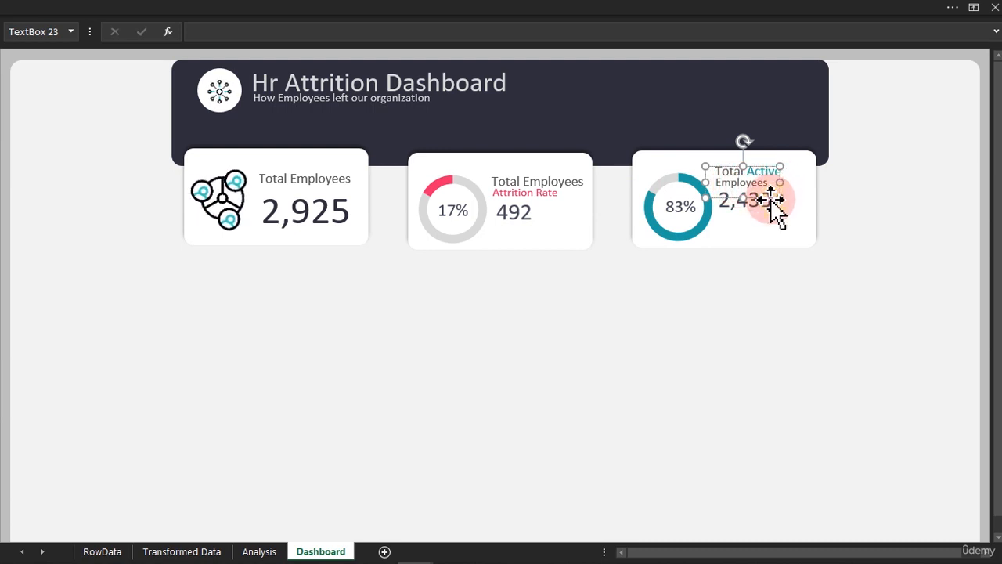
left_click(789, 178, "shift")
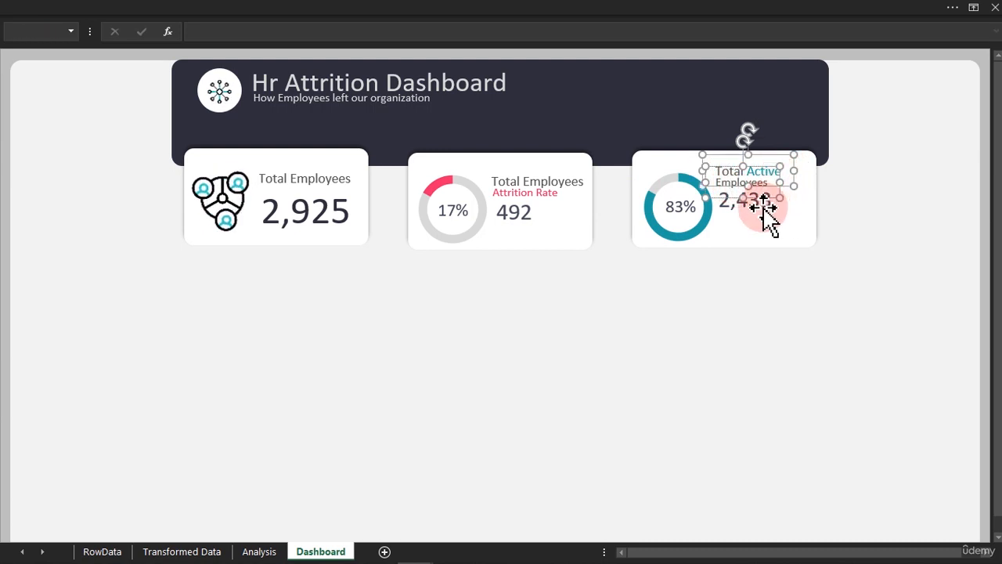
left_click_drag(764, 206, 767, 228)
left_click(698, 313)
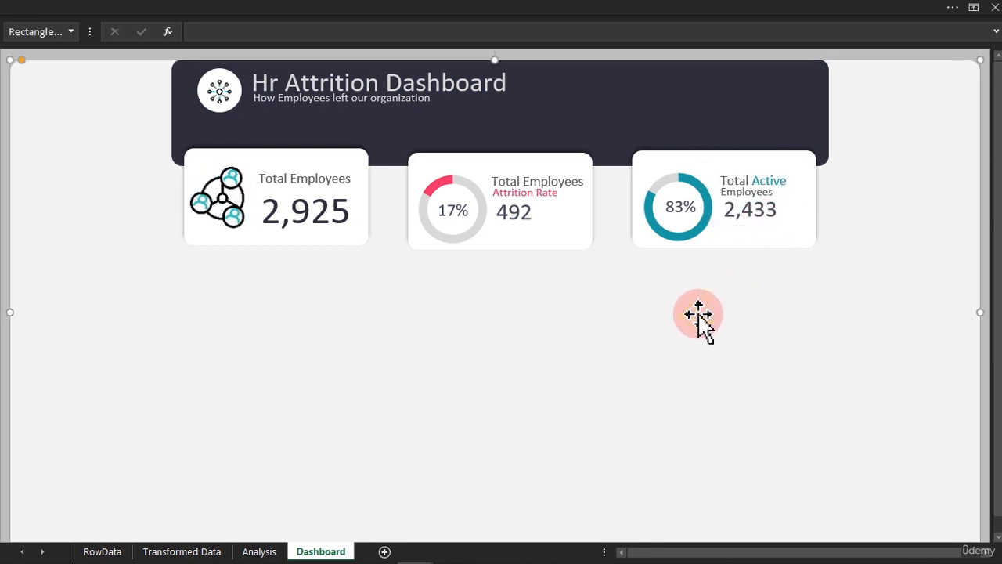